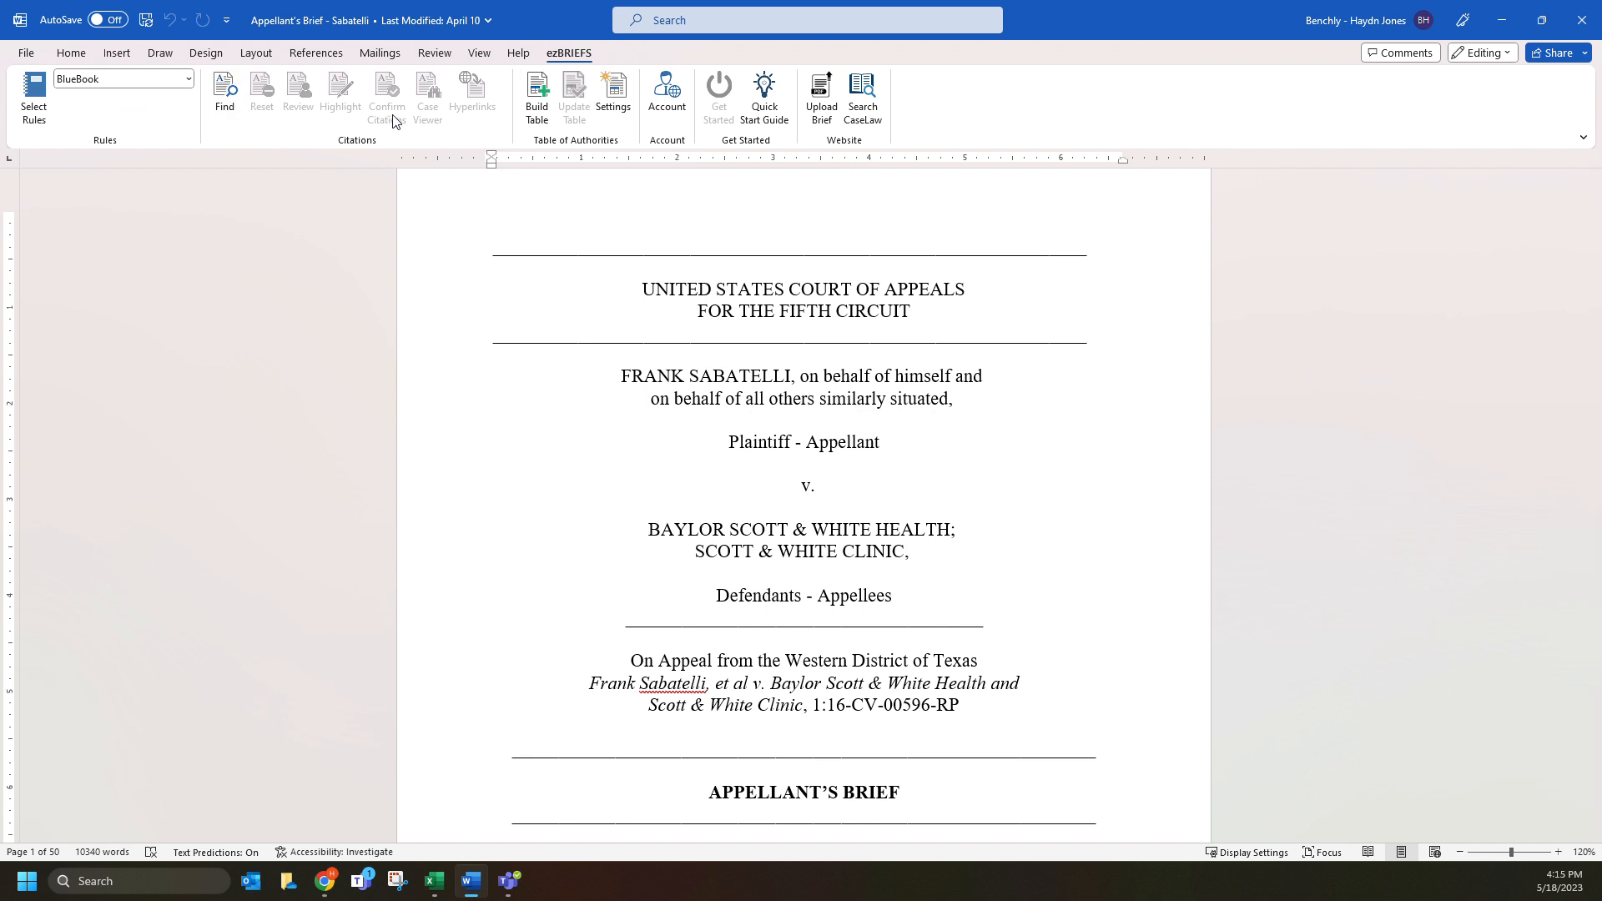
Find all citations in the brief using the BlueBook rules
{"action": "left_click", "coordinate": [189, 80]}
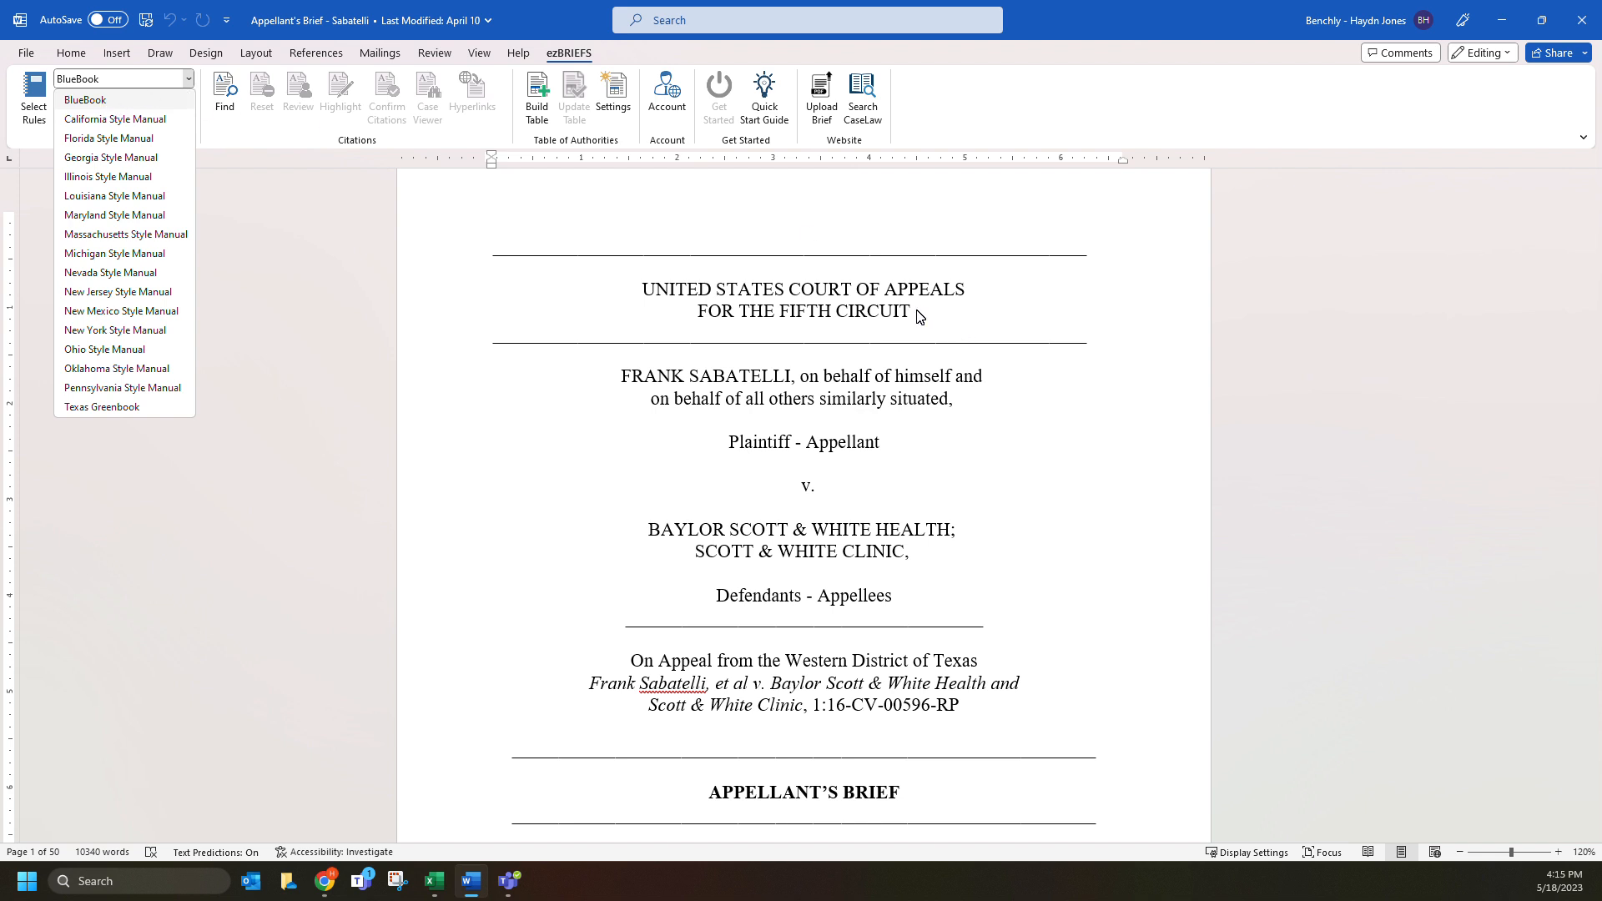
{"action": "left_click", "coordinate": [111, 103]}
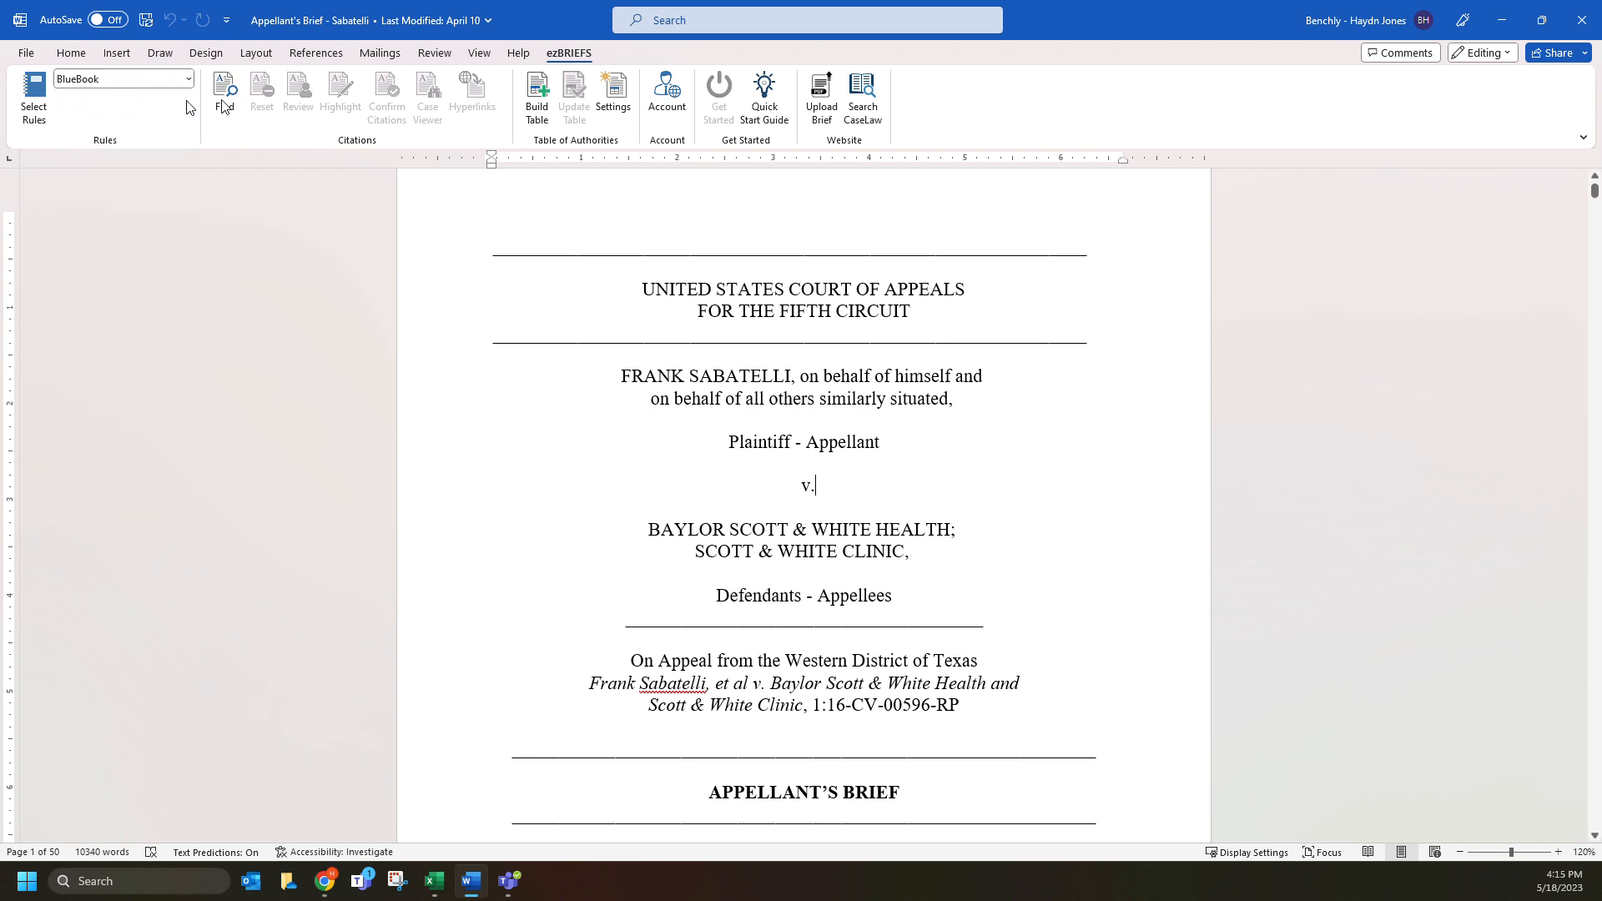
{"action": "left_click", "coordinate": [225, 97]}
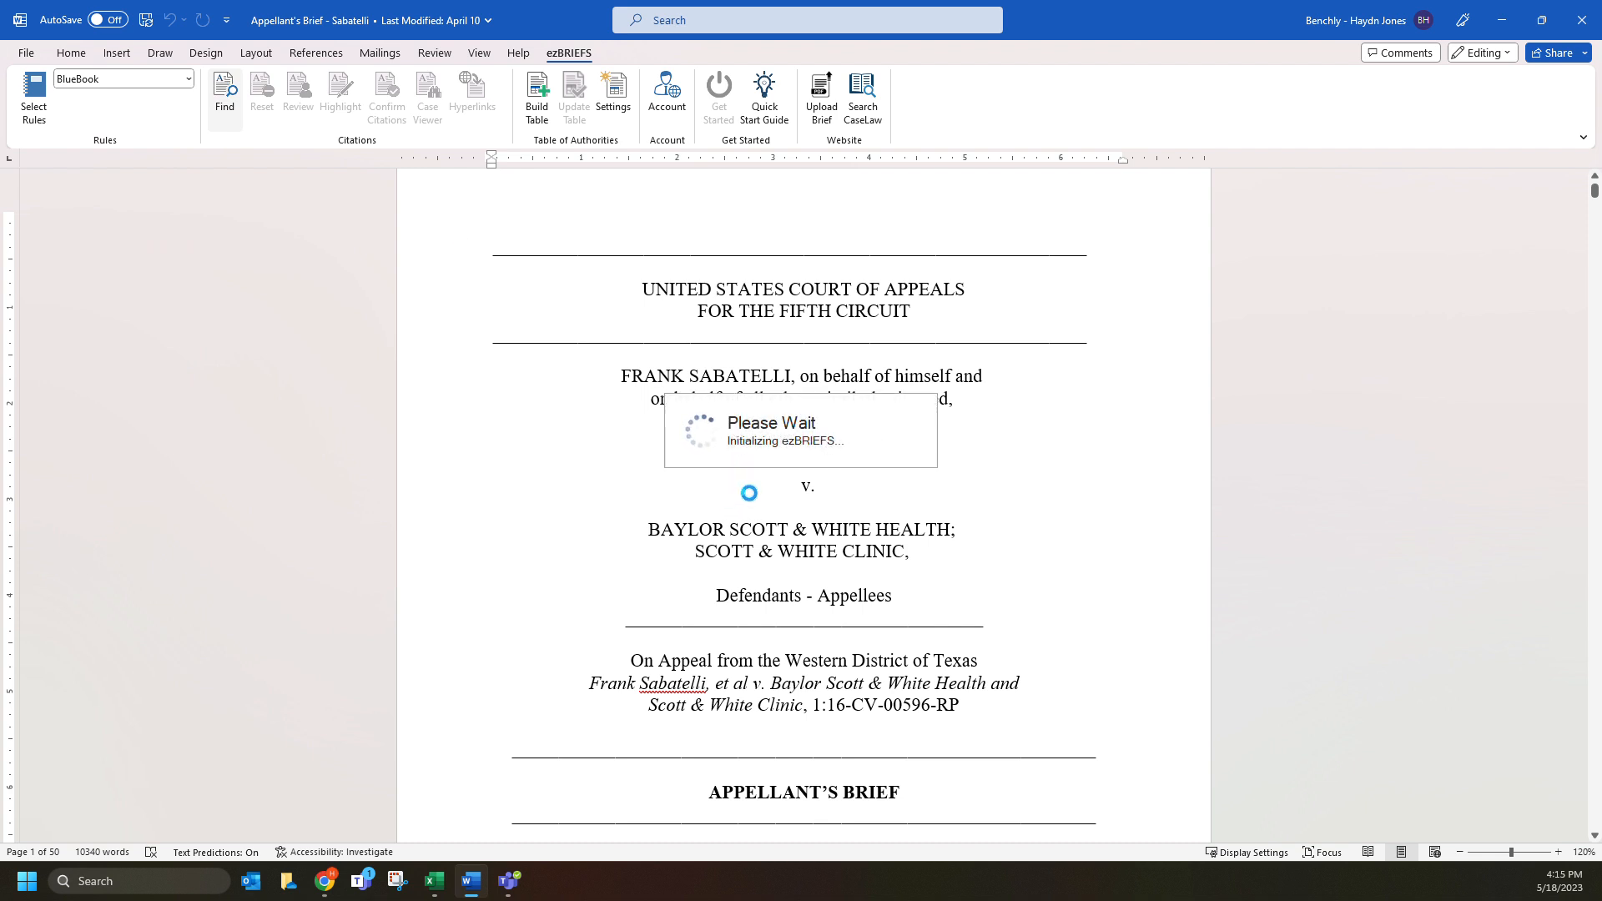
{"action": "left_click", "coordinate": [795, 542]}
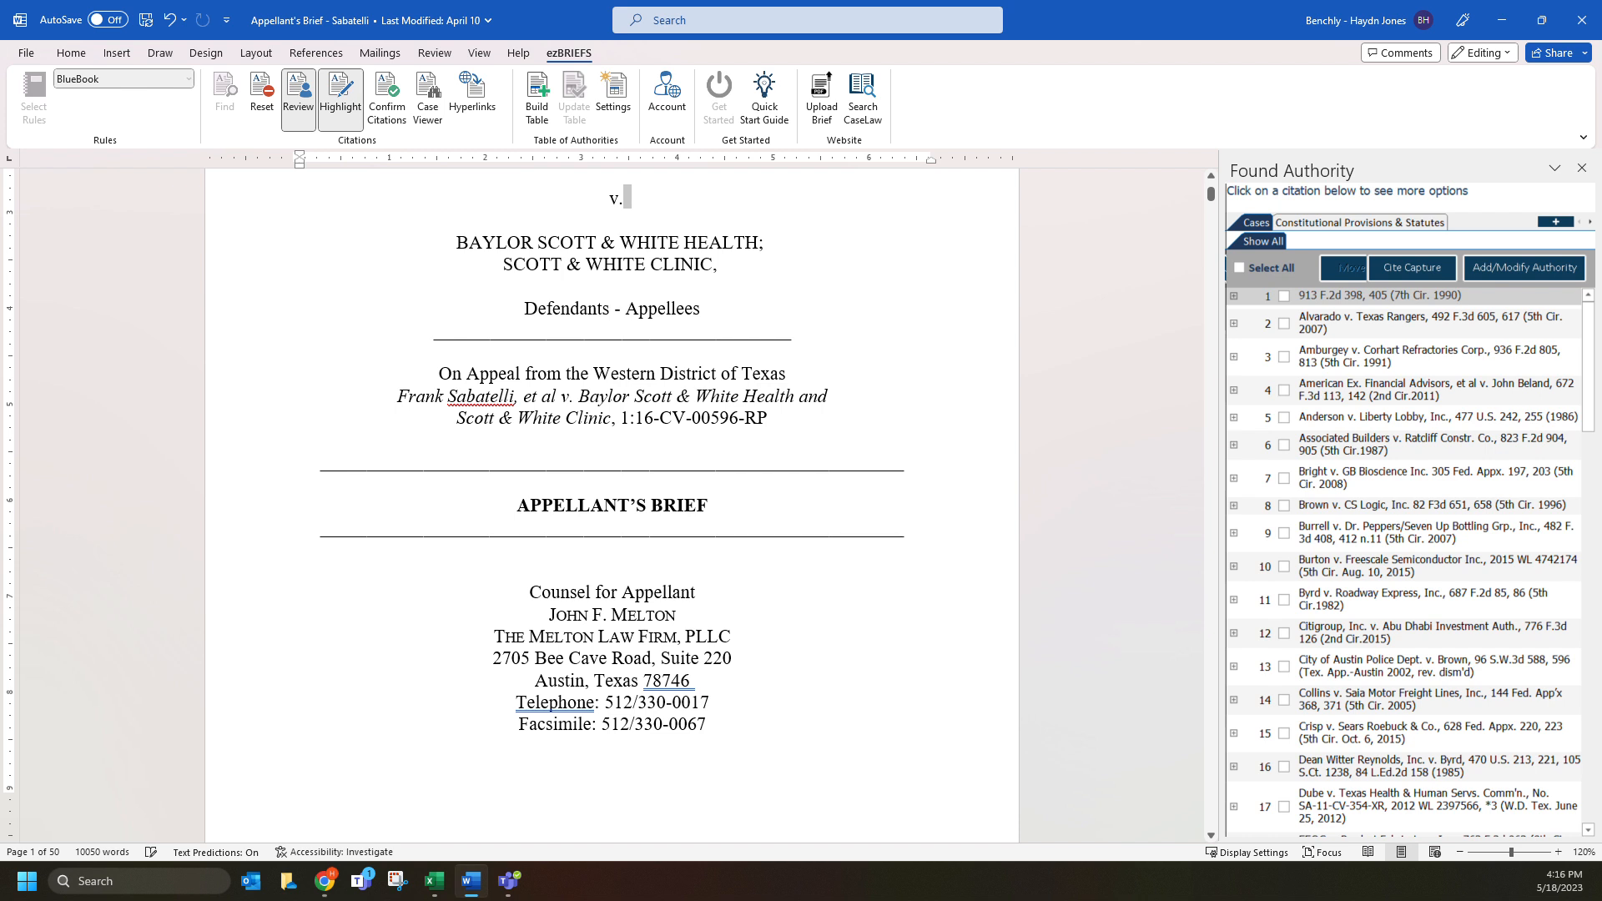
Widen the Found Authority pane and review the found cases, the constitutional provisions and statutes, and the rules and regulations
{"action": "left_click_drag", "start_coordinate": [1220, 356], "coordinate": [1071, 366]}
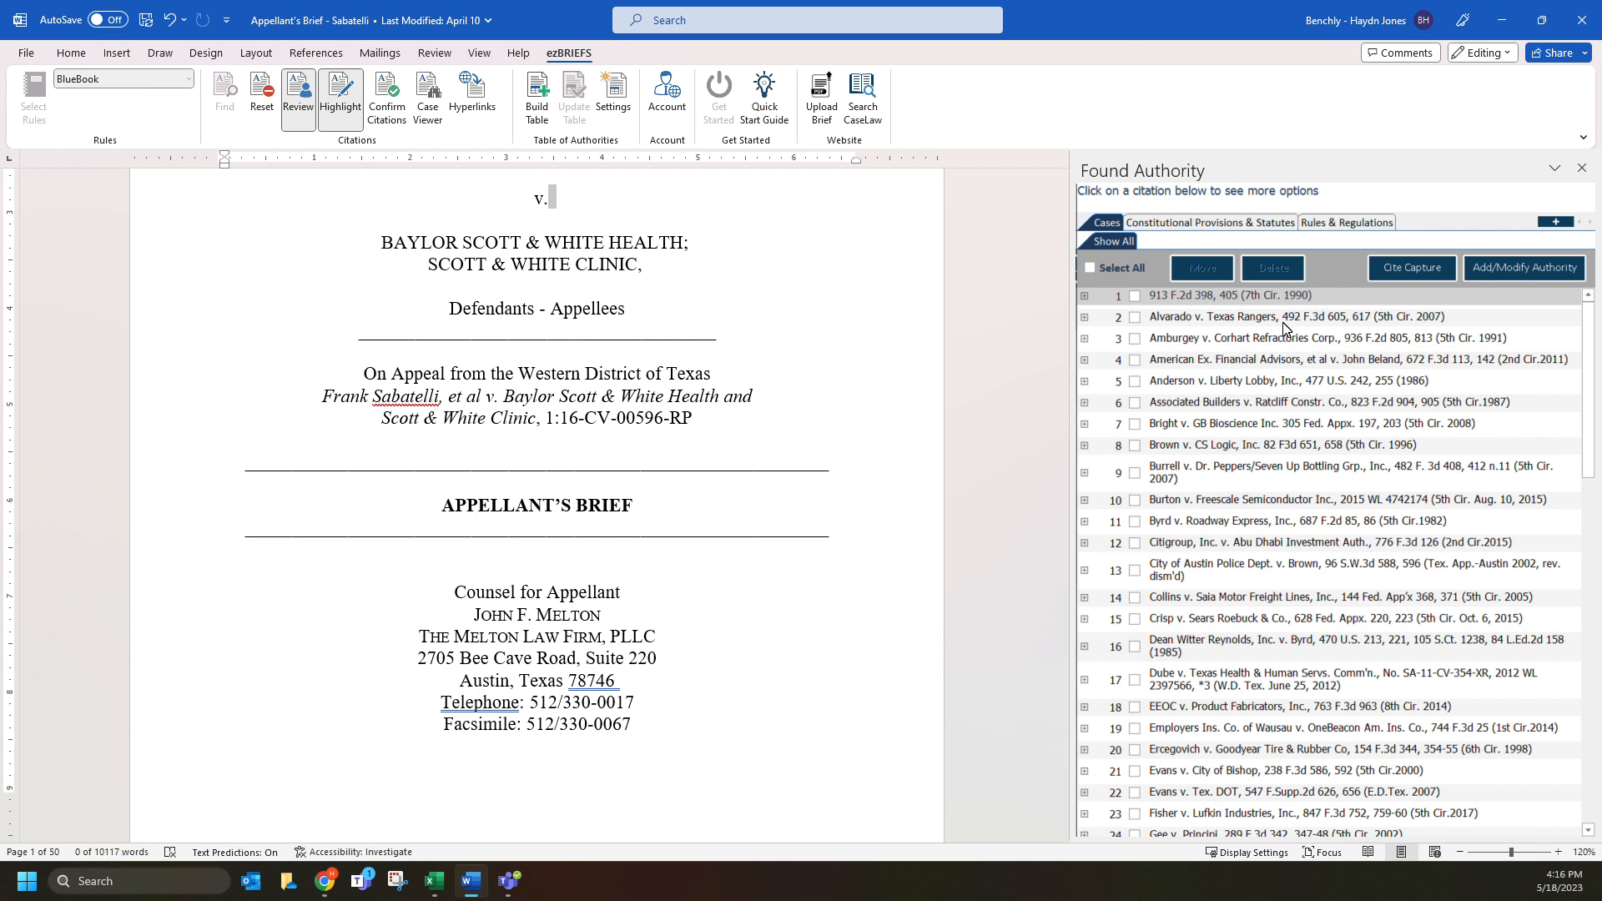
{"action": "scroll", "coordinate": [1286, 388], "scroll_direction": "down", "scroll_amount": 5}
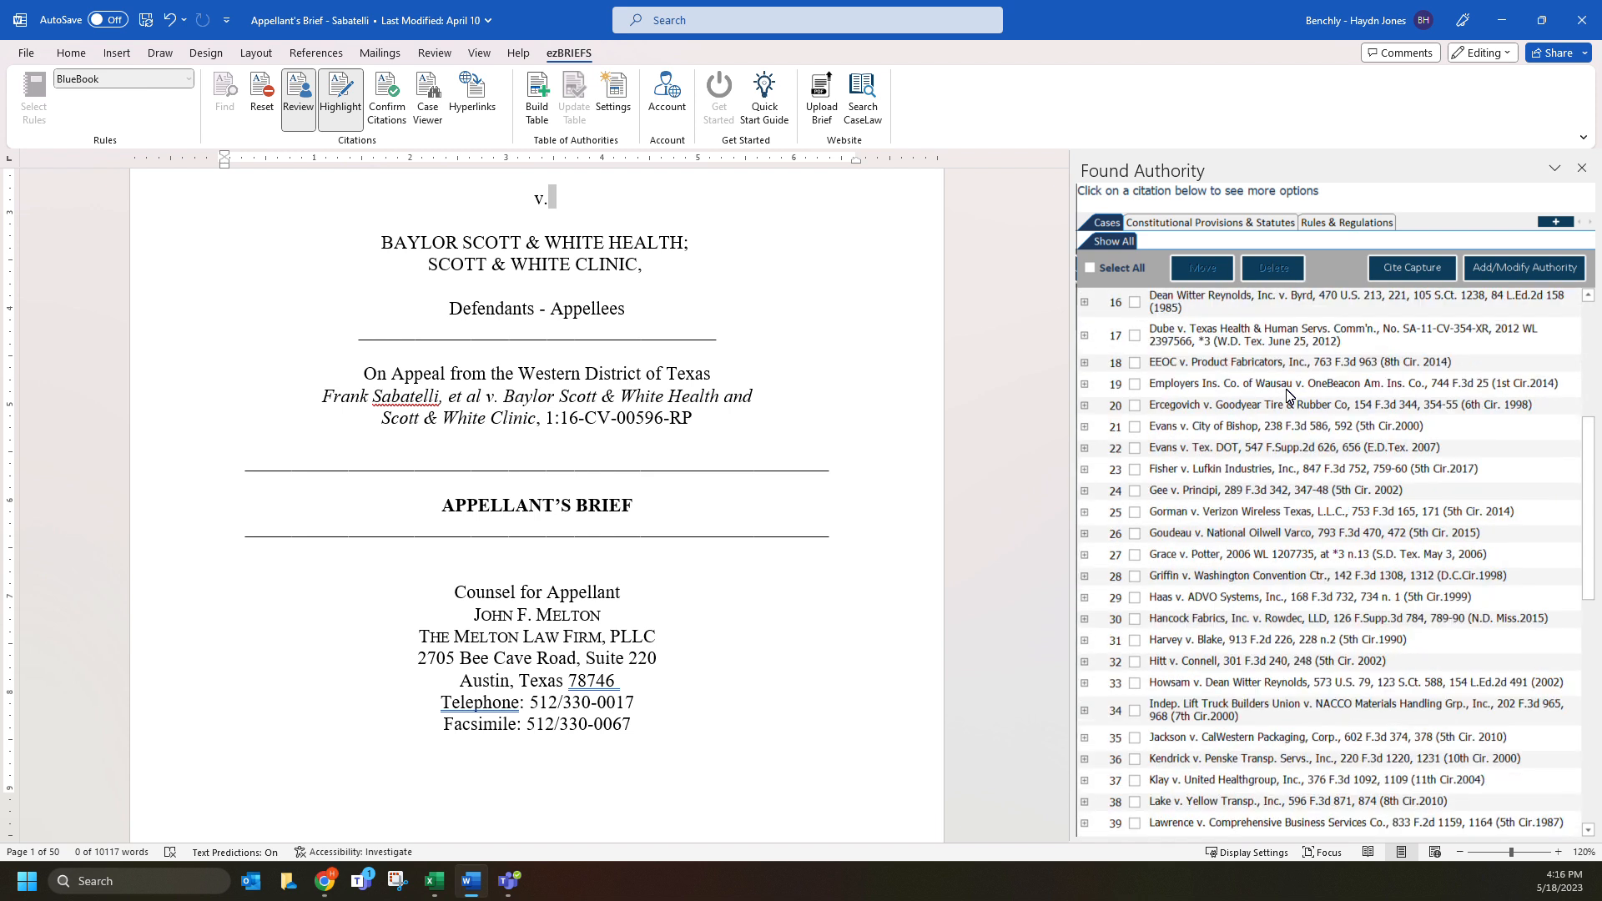
{"action": "scroll", "coordinate": [1218, 404], "scroll_direction": "down", "scroll_amount": 4}
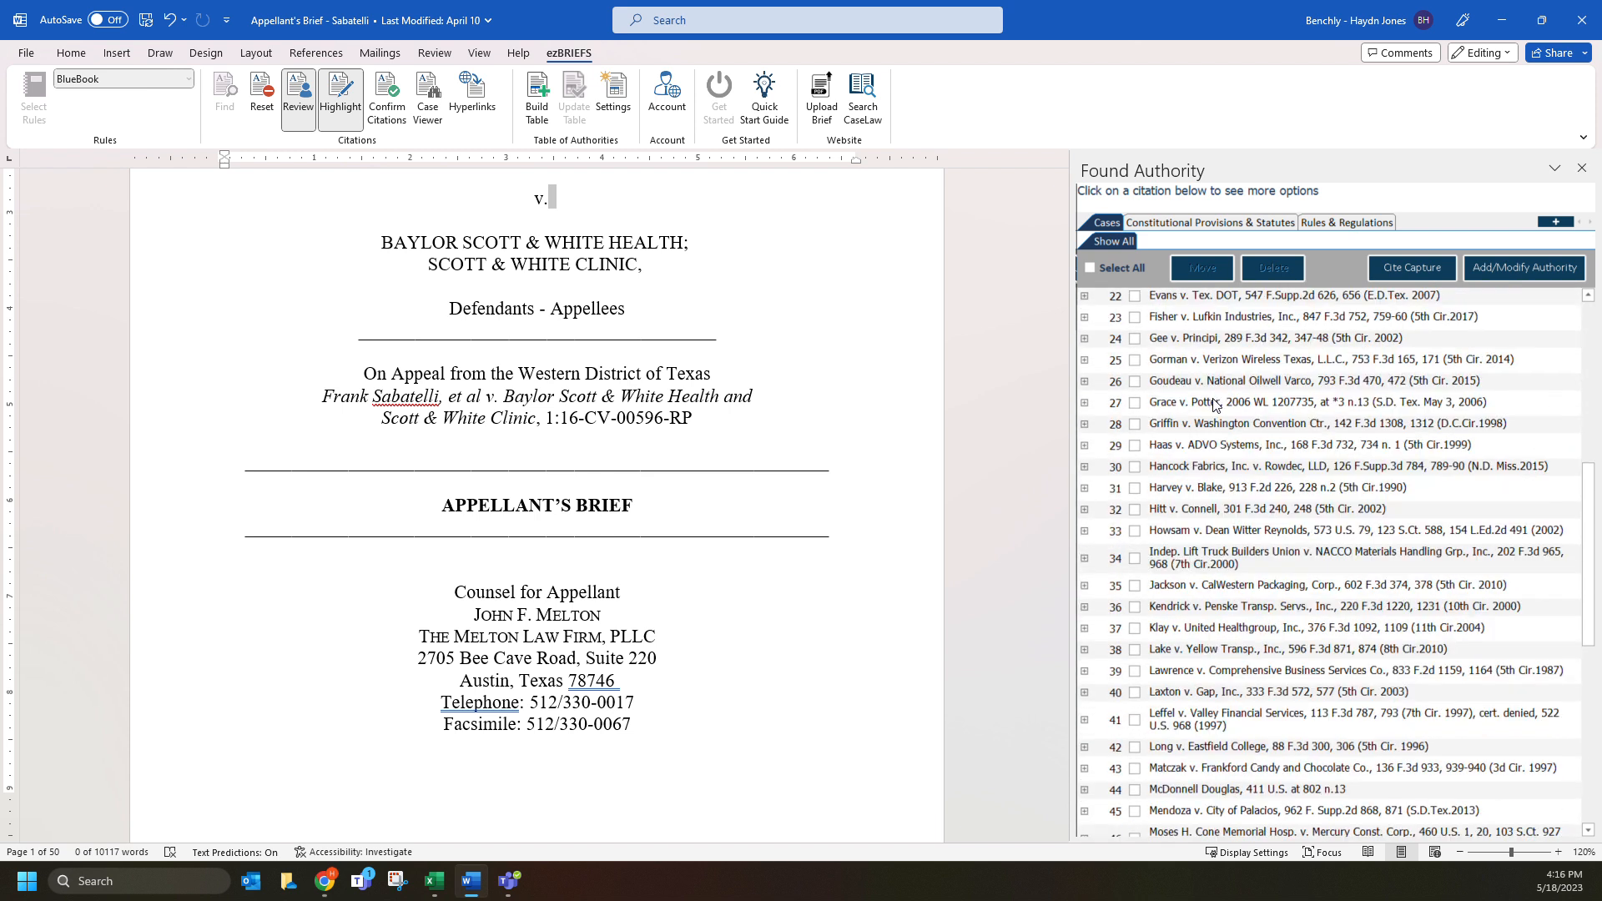
{"action": "scroll", "coordinate": [1218, 434], "scroll_direction": "down", "scroll_amount": 6}
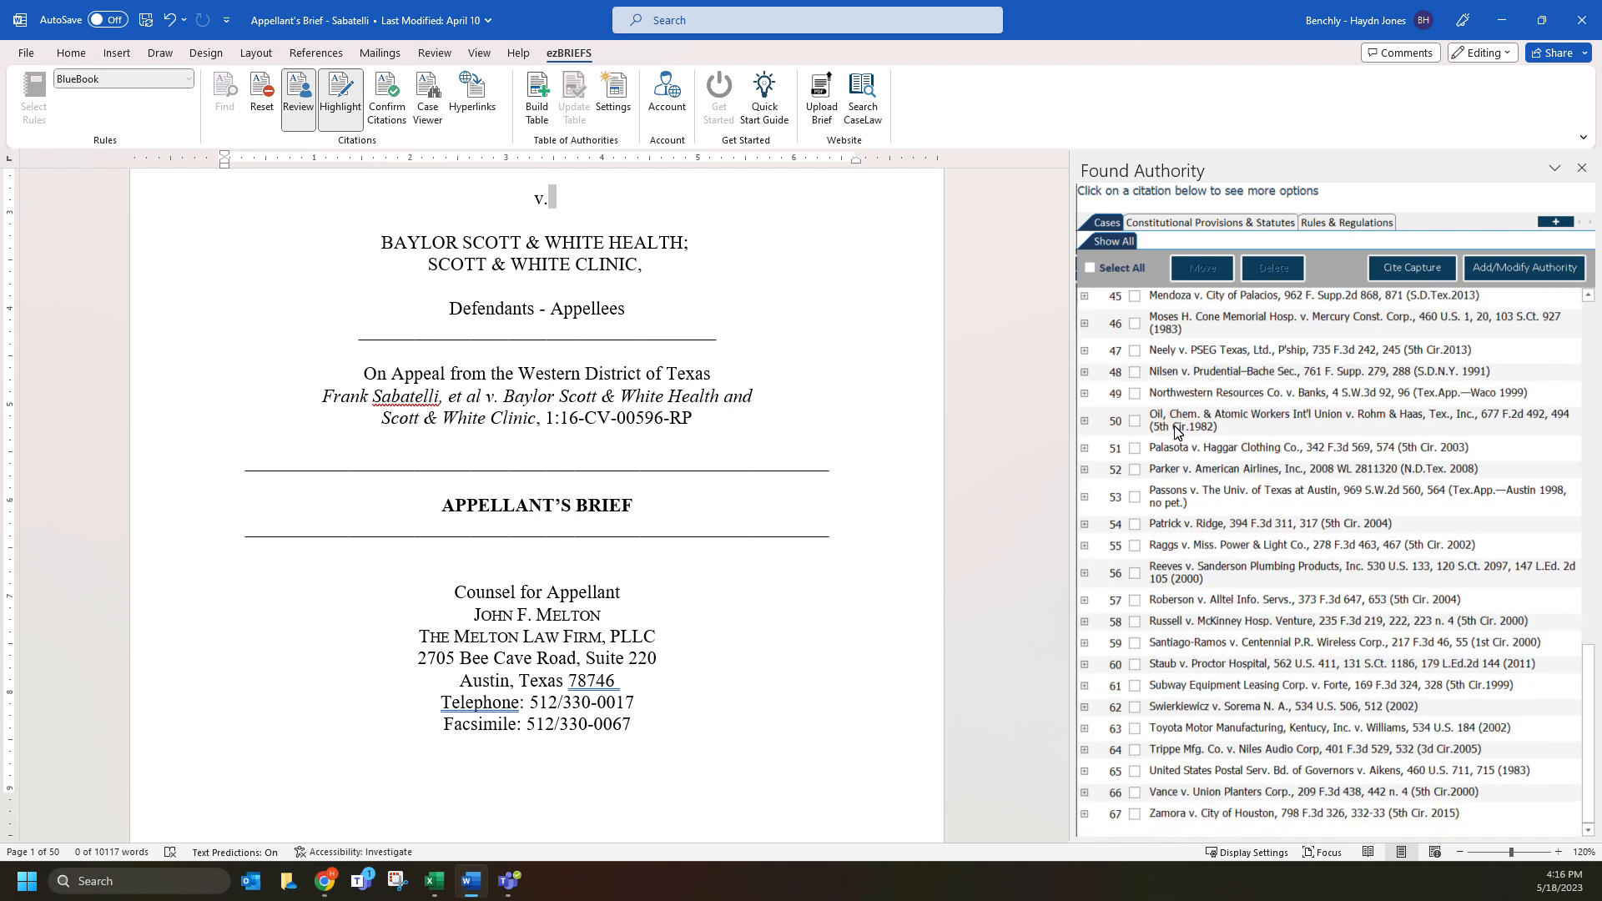
{"action": "left_click", "coordinate": [1195, 224]}
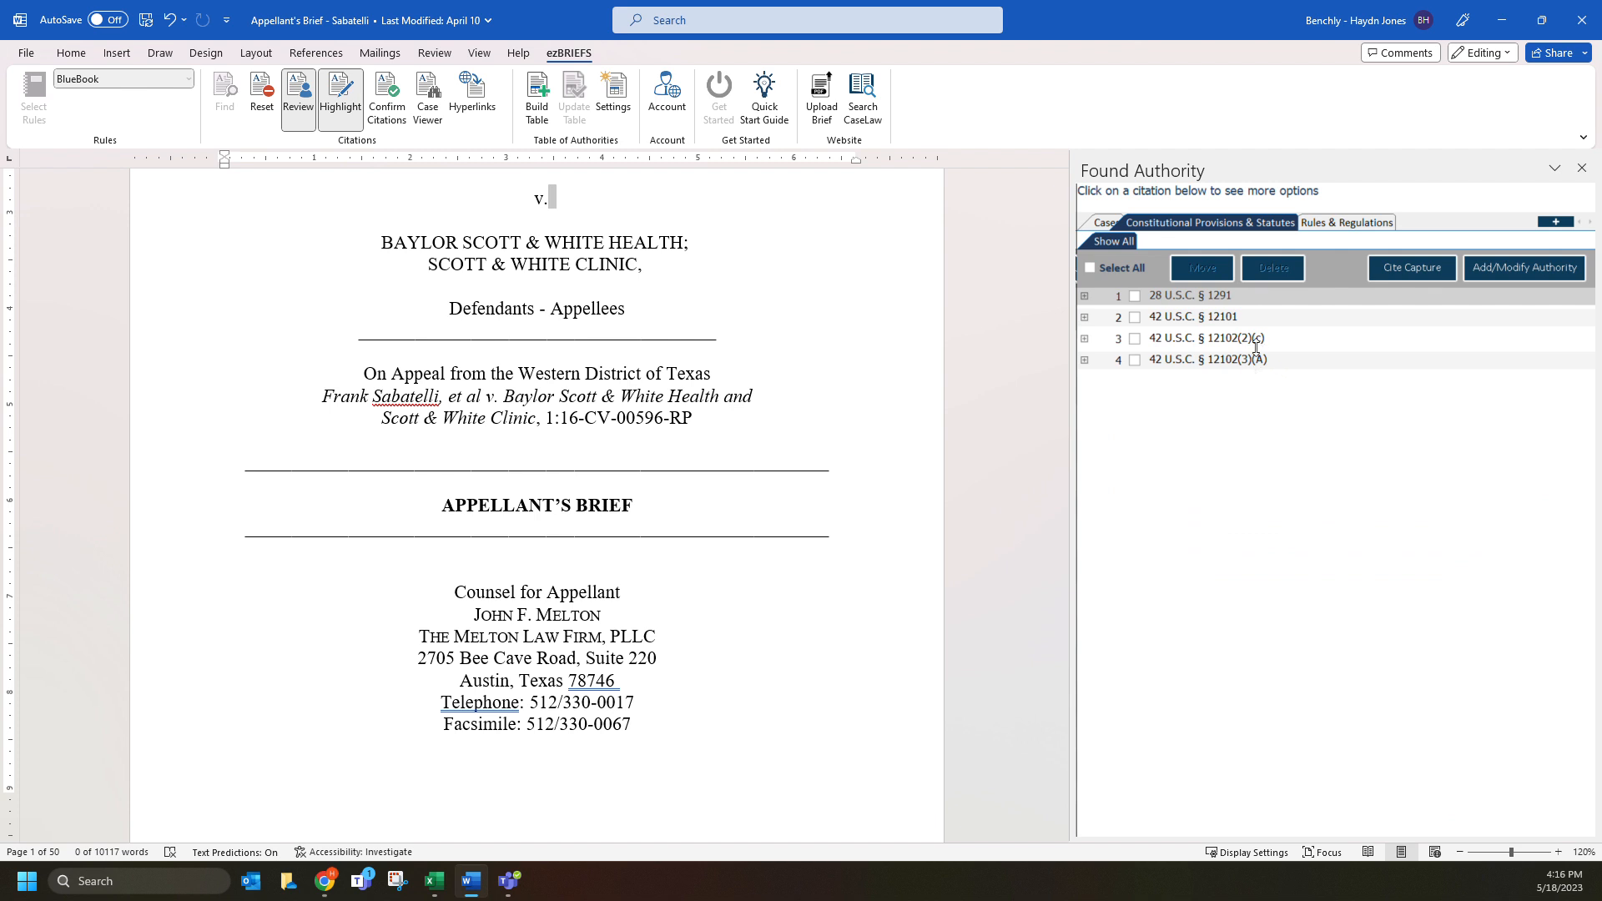
{"action": "left_click", "coordinate": [1353, 226]}
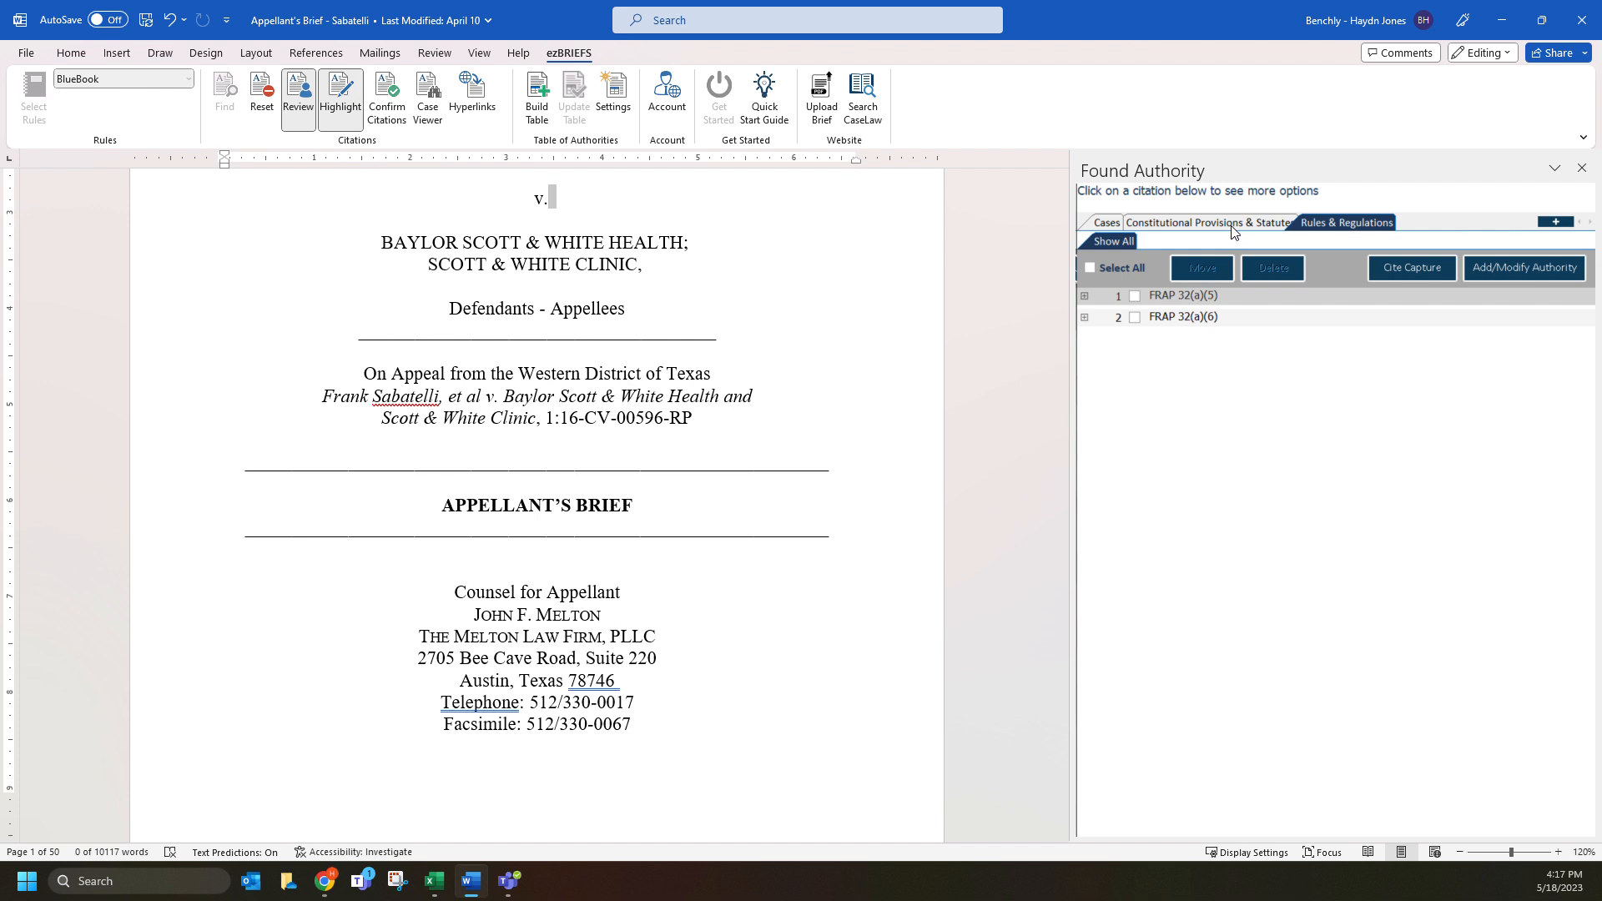
Rename the Constitutional Provisions & Statutes authority category to "Statutes"
{"action": "left_click", "coordinate": [1555, 221]}
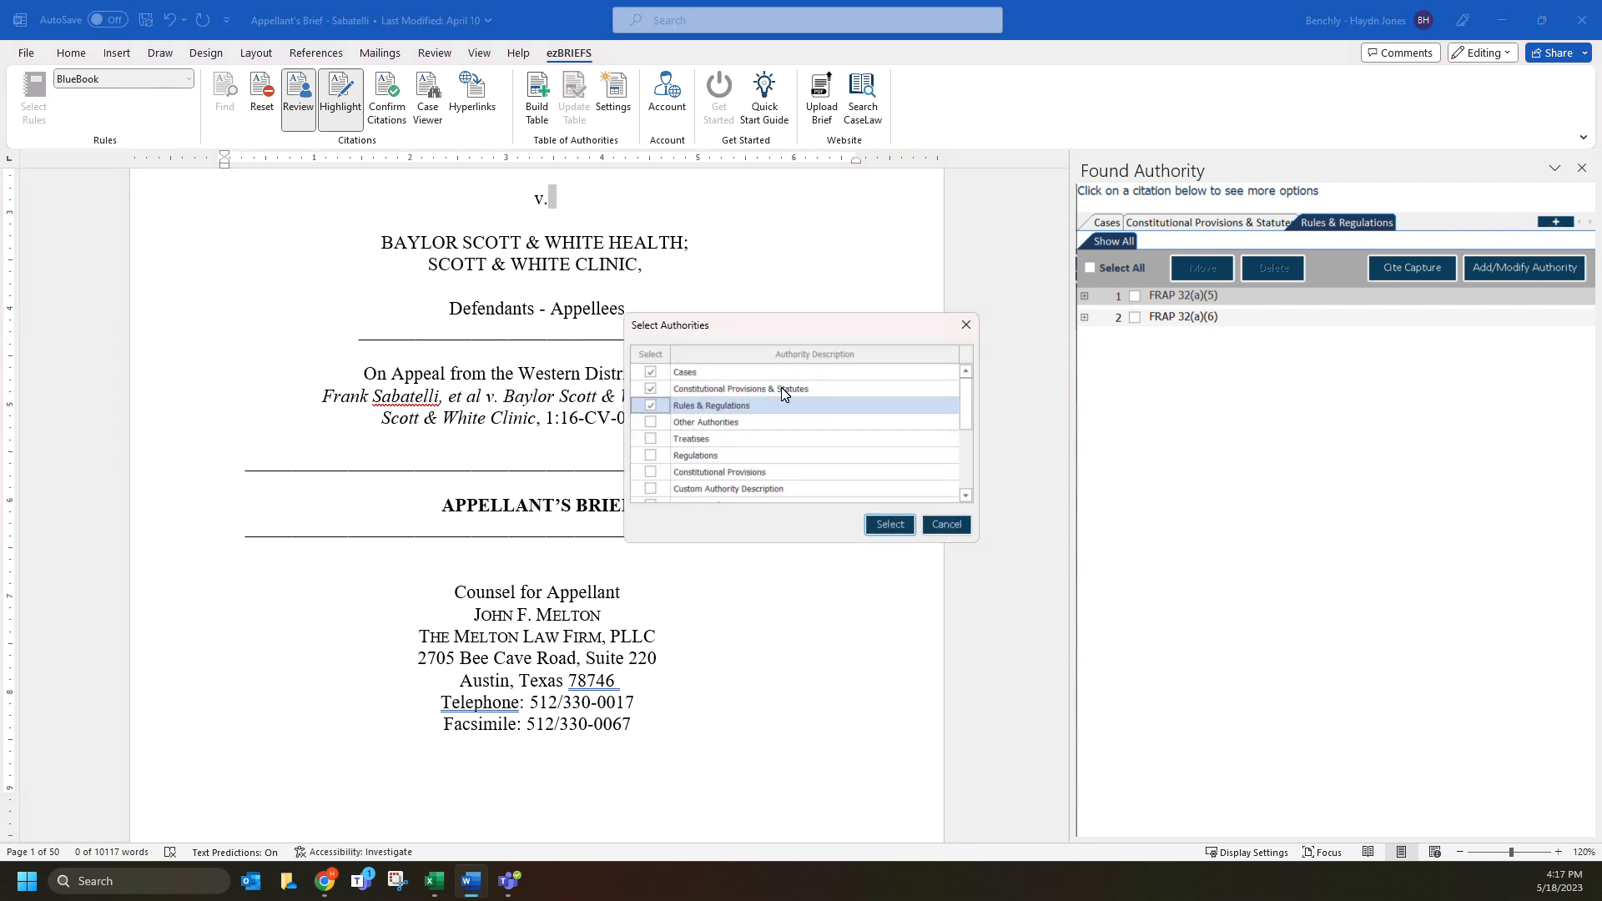
{"action": "left_click", "coordinate": [781, 388]}
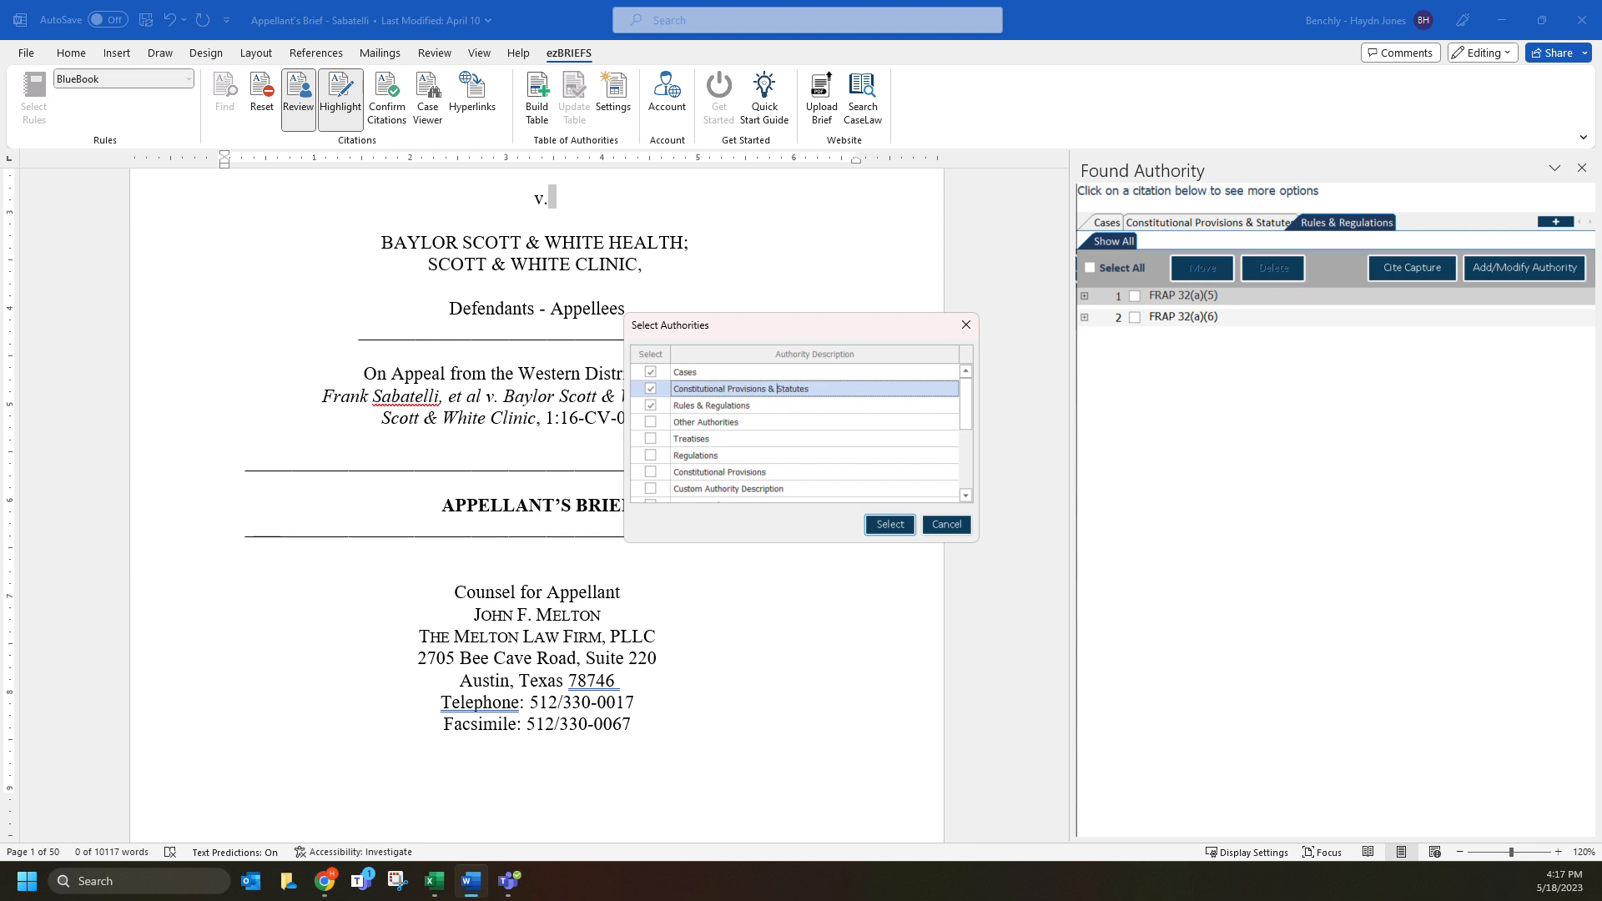
{"action": "key", "text": "shift+Home"}
{"action": "key", "text": "BackSpace"}
{"action": "left_click", "coordinate": [887, 524]}
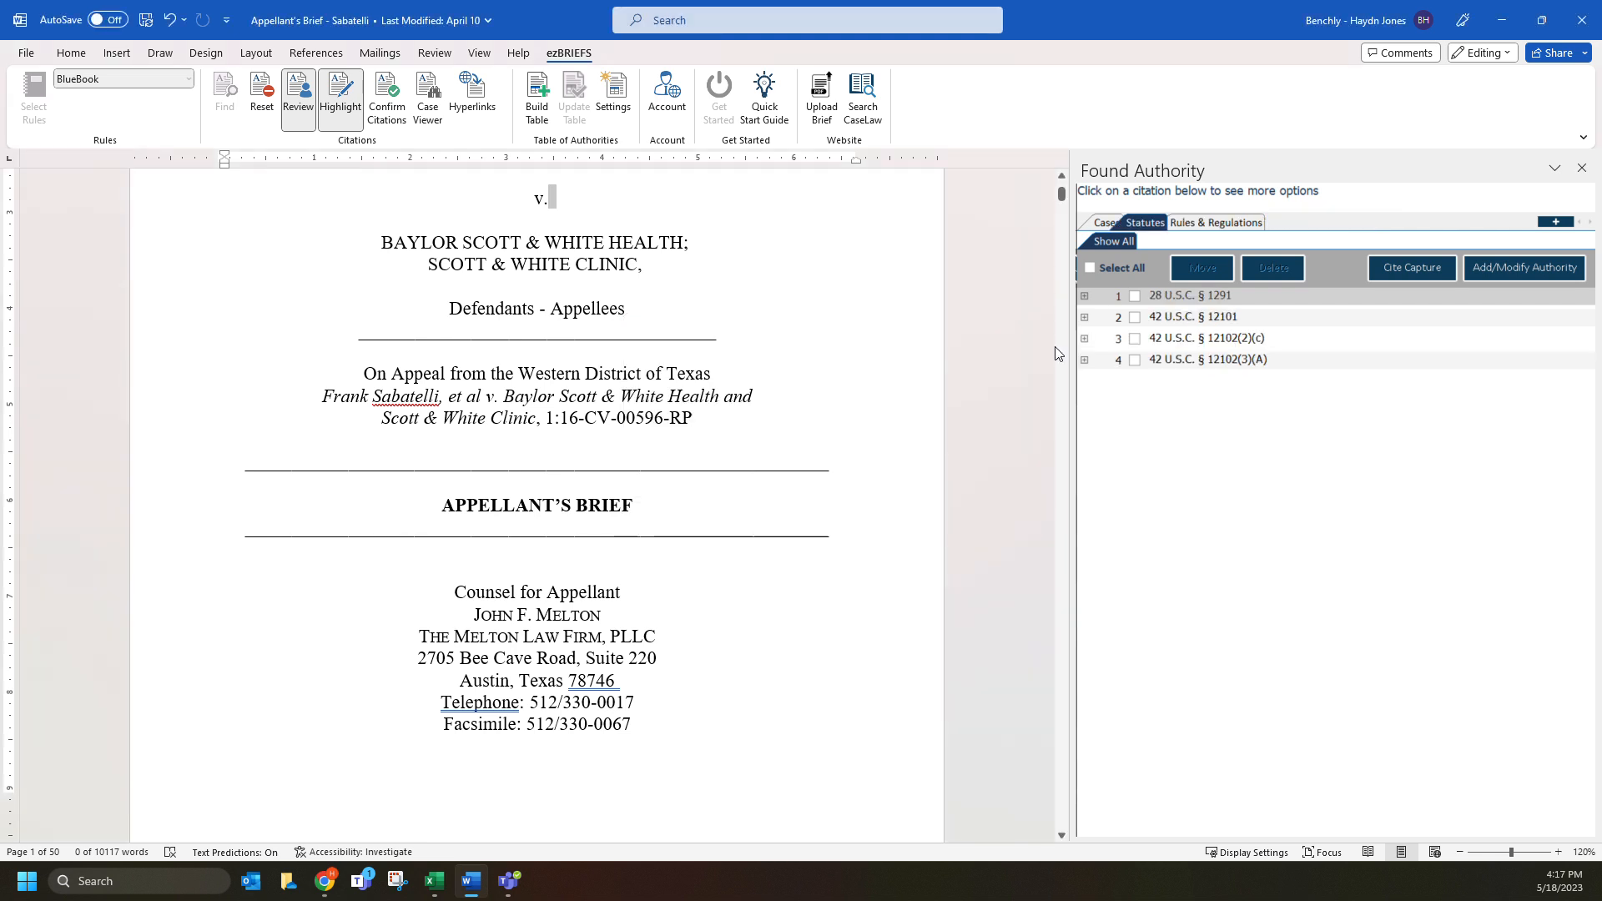
Compare the two 42 U.S.C. § 12102 subsection citations in the brief and shorten the § 12102(2)(c) table entry to "42 U.S.C. § 12102"
{"action": "left_click", "coordinate": [1245, 341]}
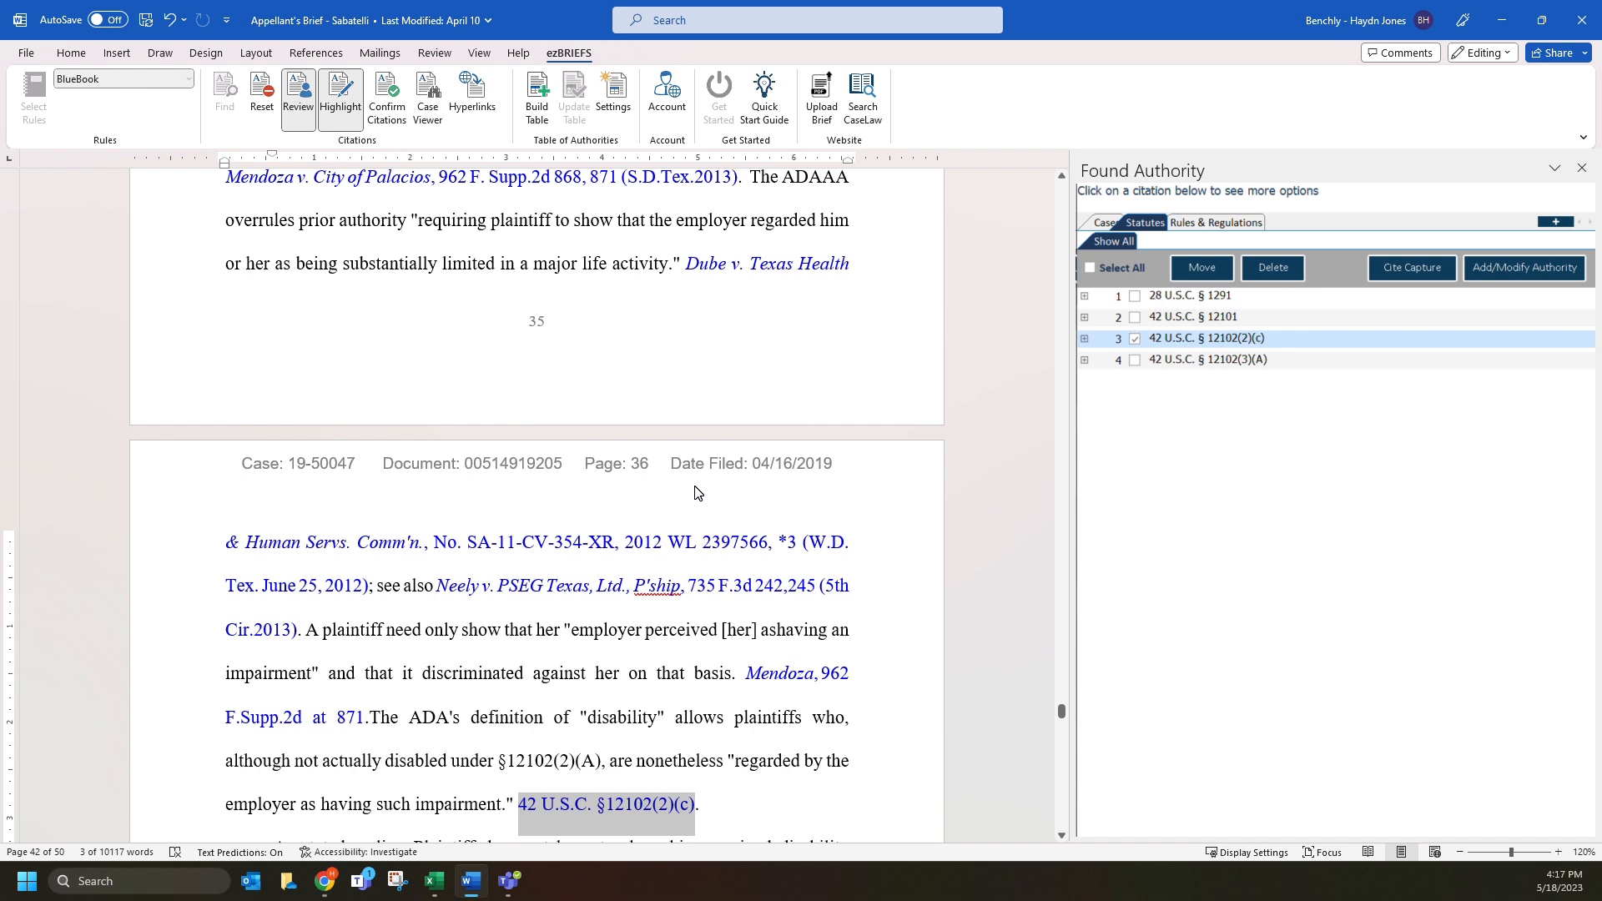
{"action": "left_click", "coordinate": [1226, 362]}
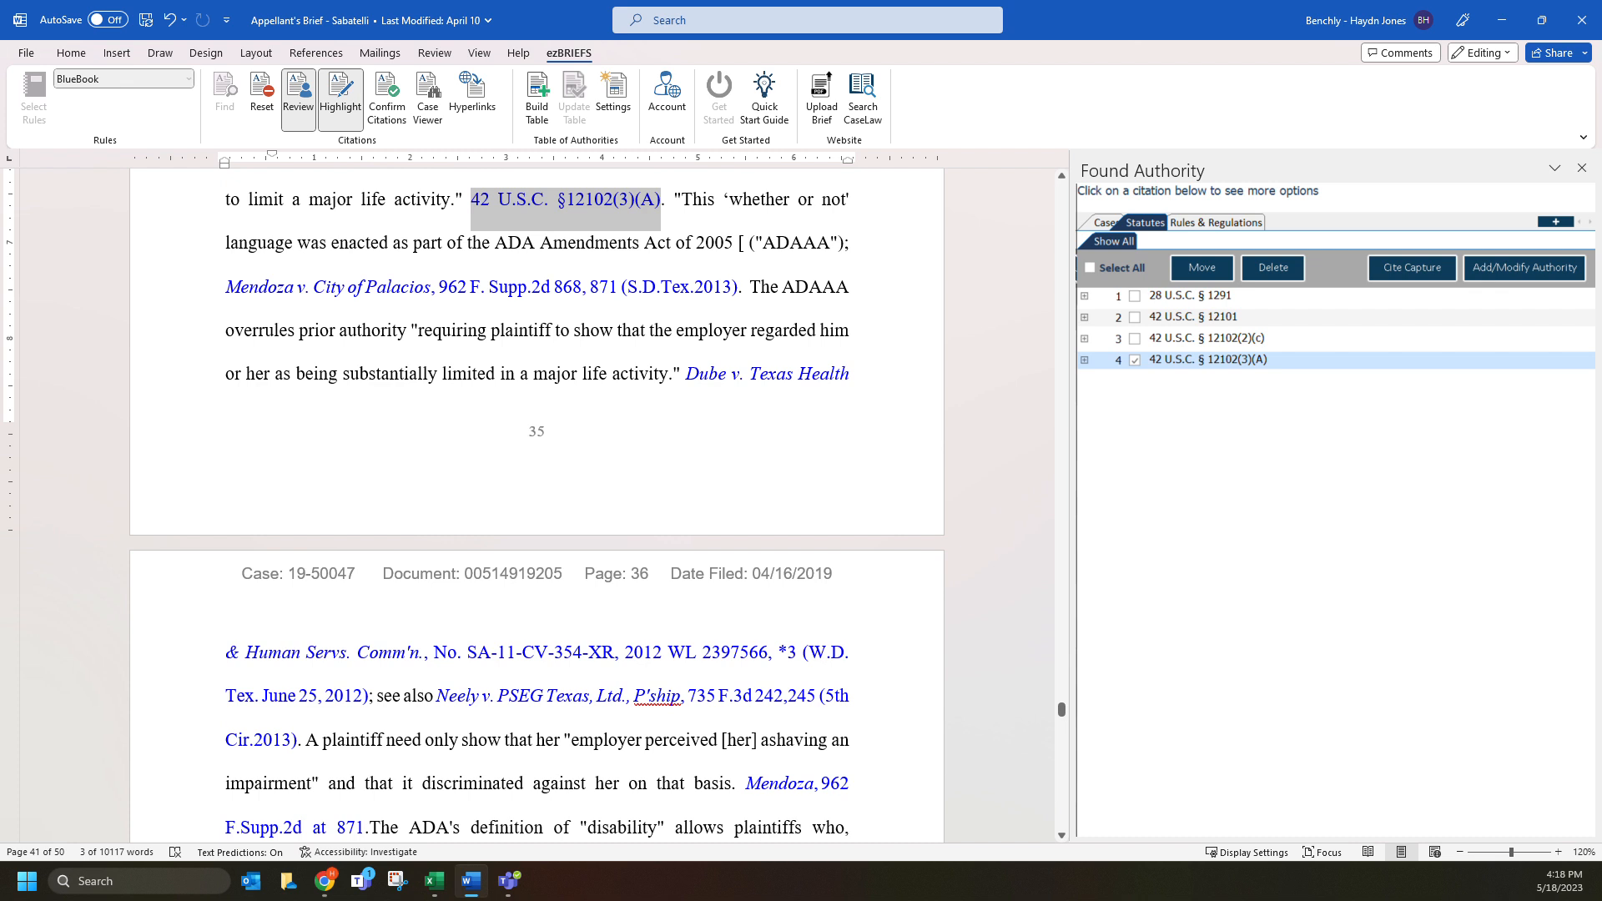
{"action": "double_click", "coordinate": [1251, 340]}
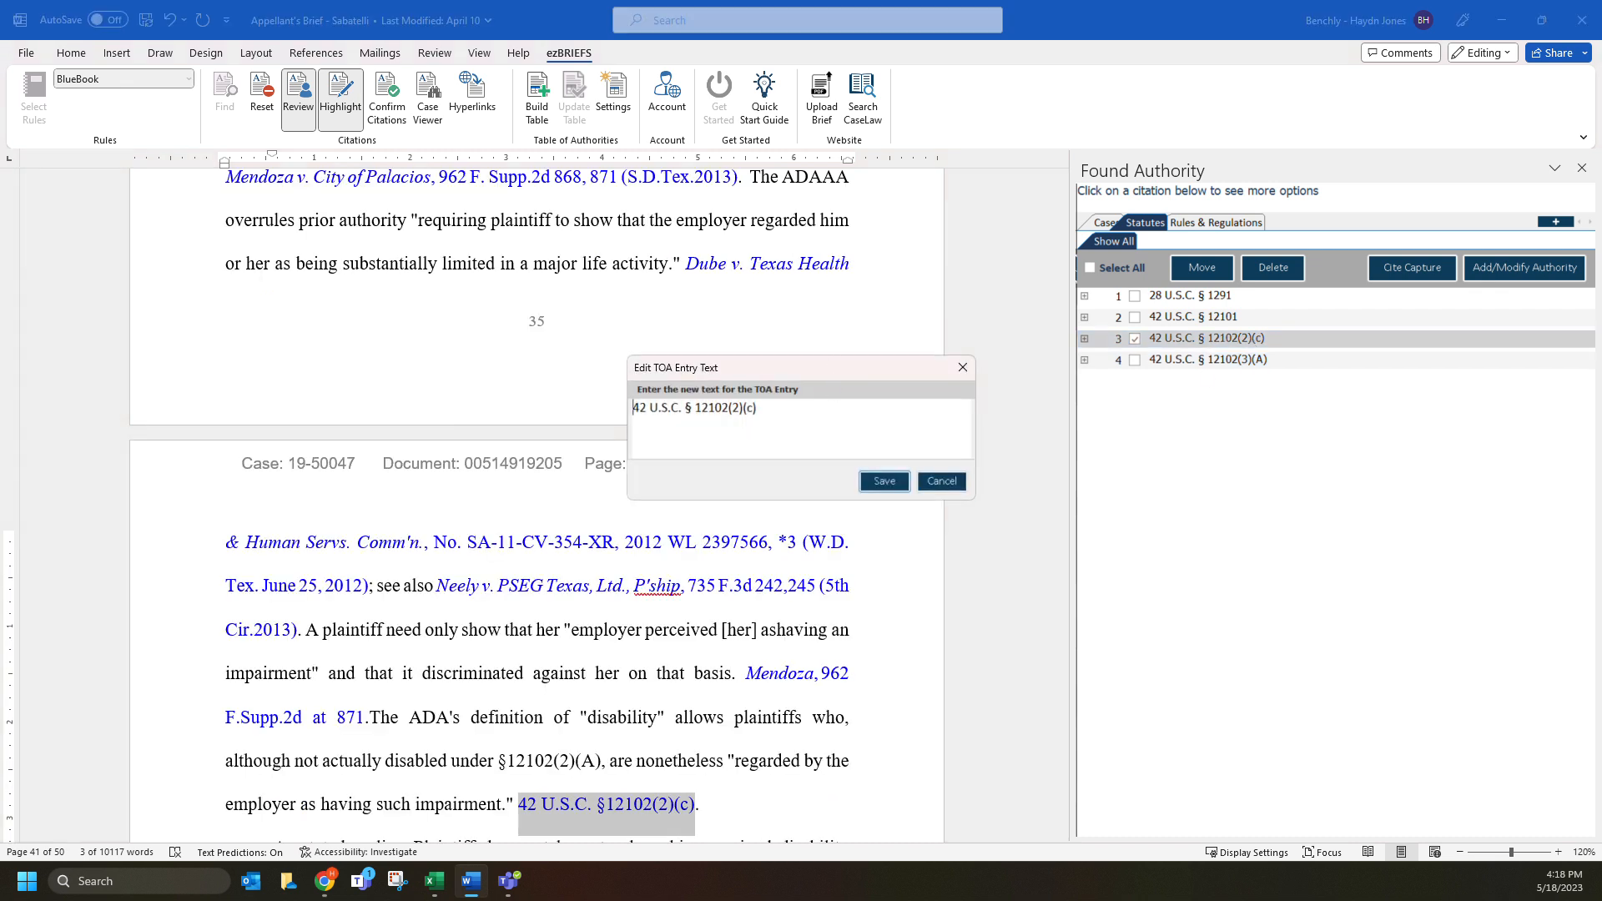
{"action": "left_click_drag", "start_coordinate": [759, 407], "coordinate": [729, 408]}
{"action": "key", "text": "BackSpace"}
{"action": "left_click", "coordinate": [883, 484]}
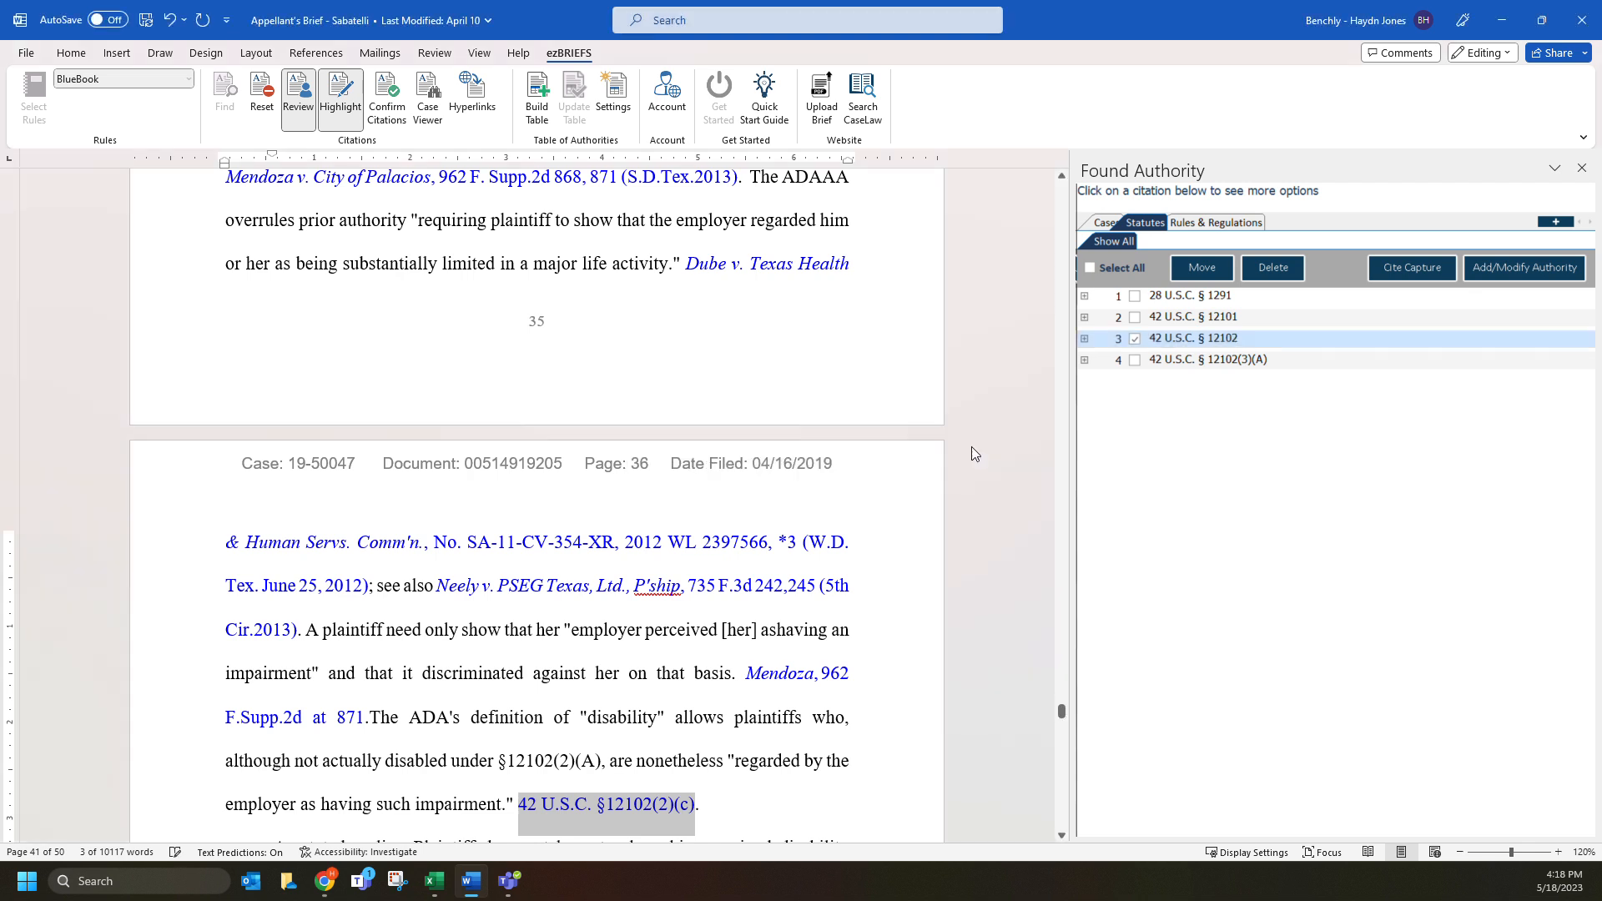
Link 42 U.S.C. § 12102(3)(A) under the existing authority 42 U.S.C. § 12102 as a subsequent reference
{"action": "left_click", "coordinate": [1198, 365]}
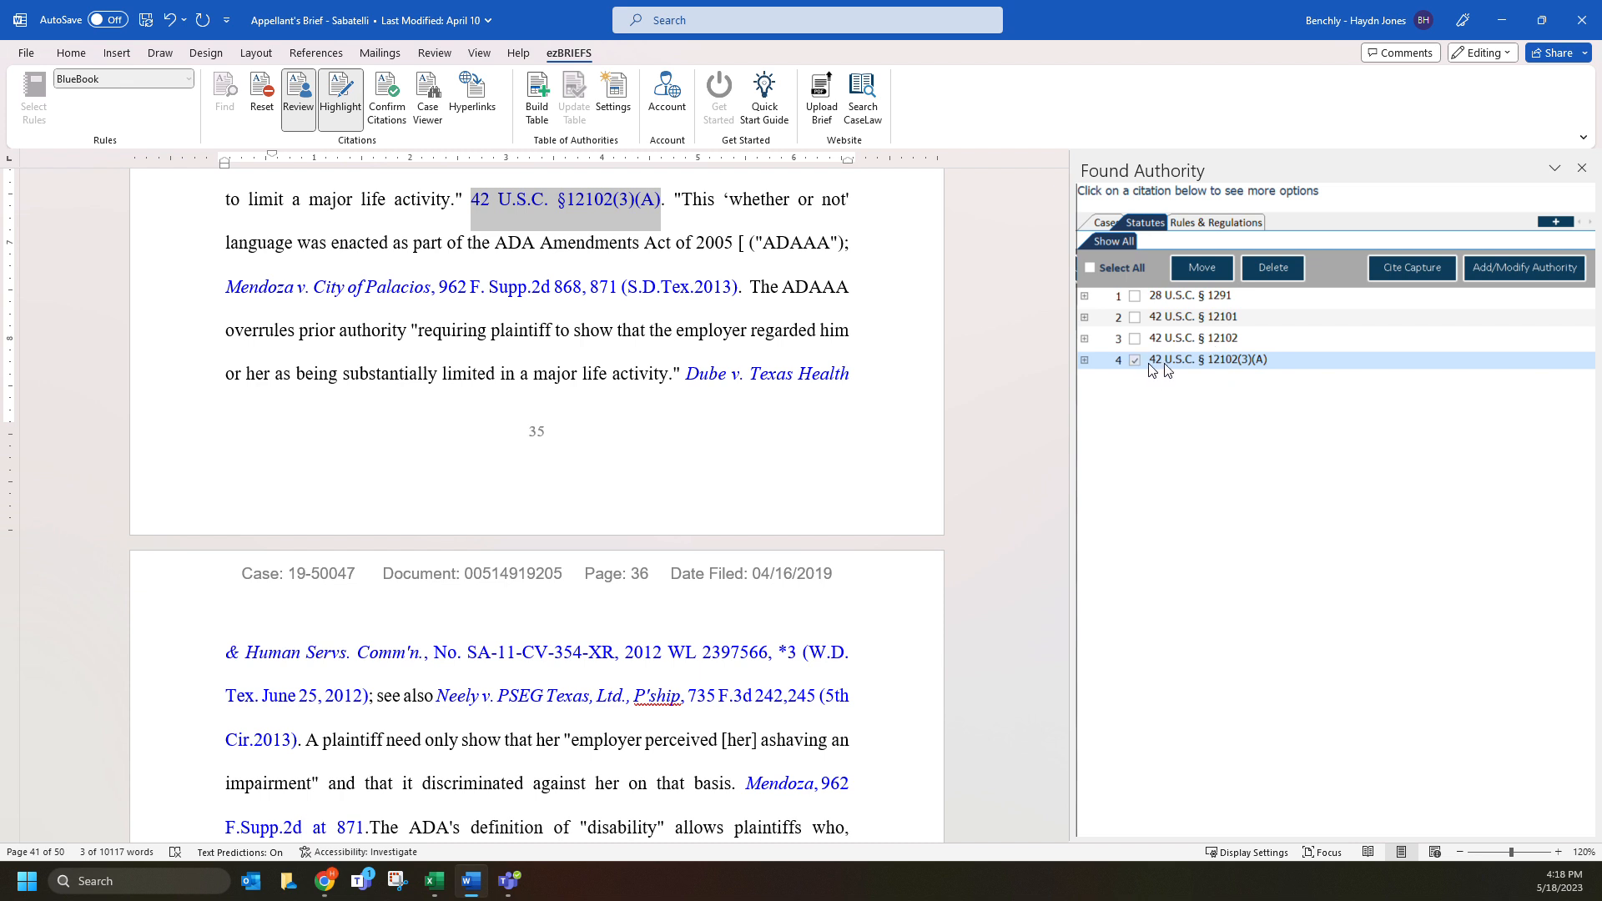
{"action": "left_click", "coordinate": [1209, 277]}
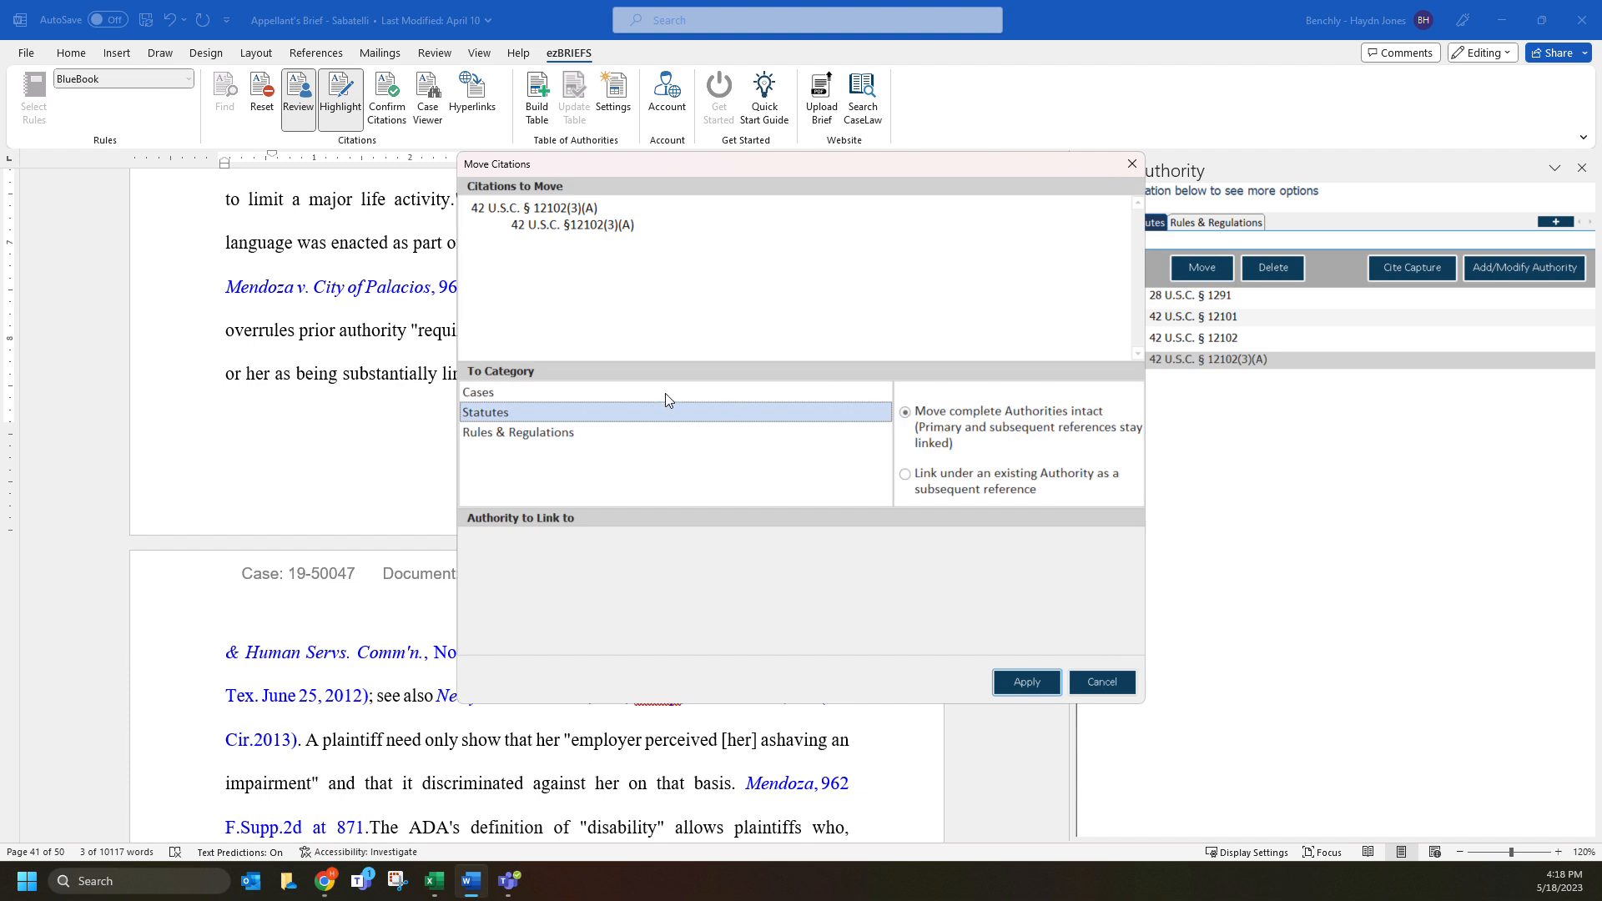
{"action": "left_click", "coordinate": [941, 481]}
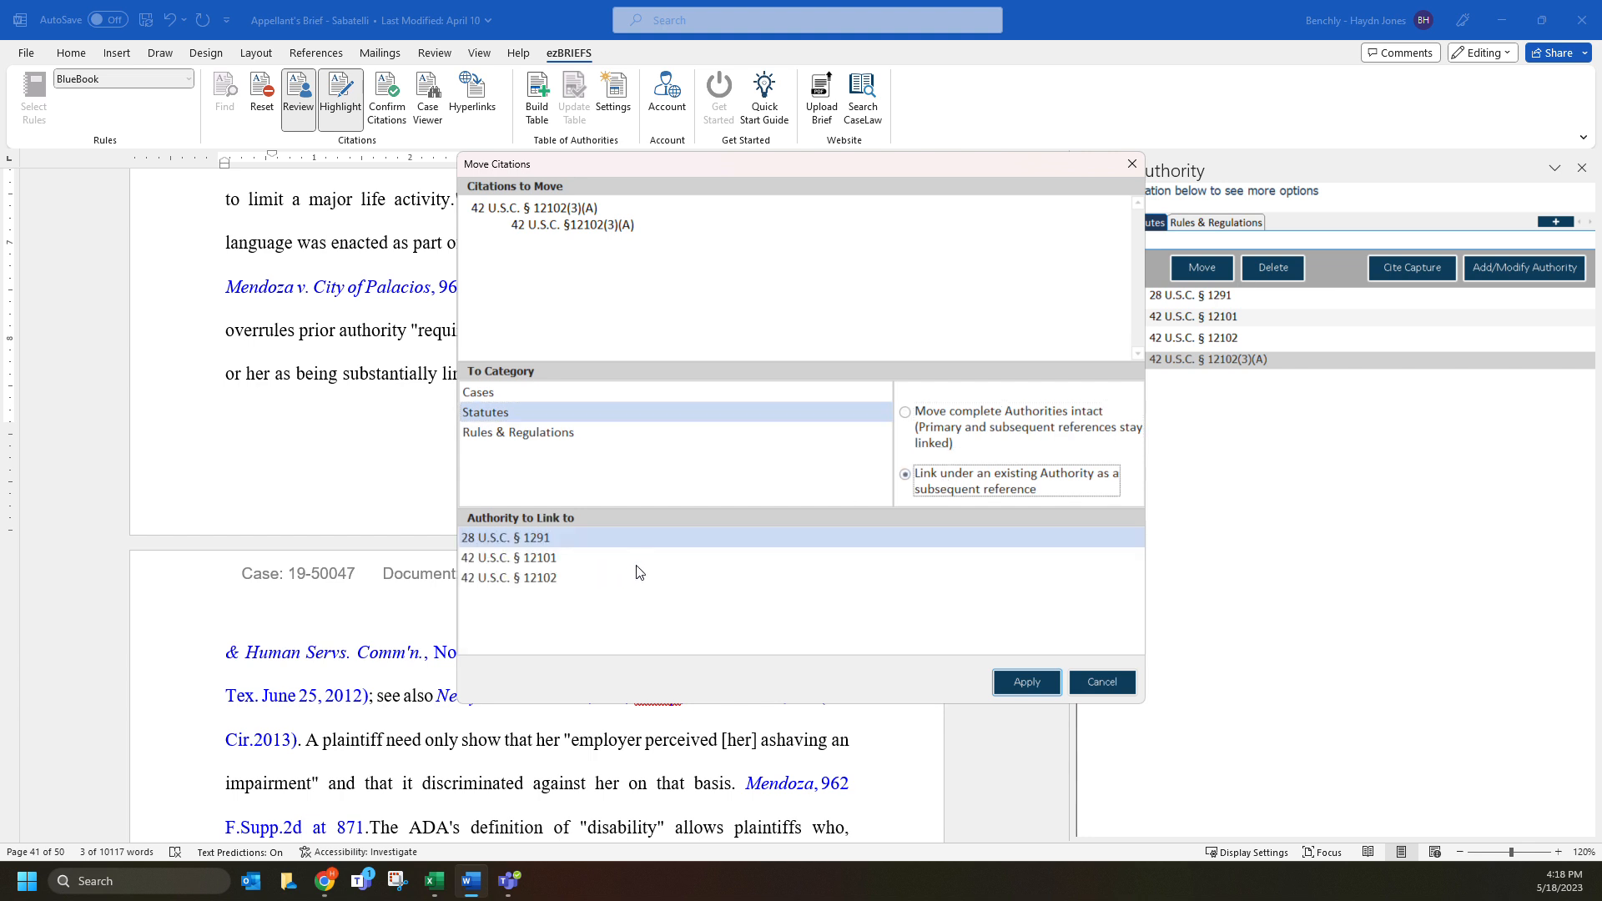
{"action": "left_click", "coordinate": [540, 582]}
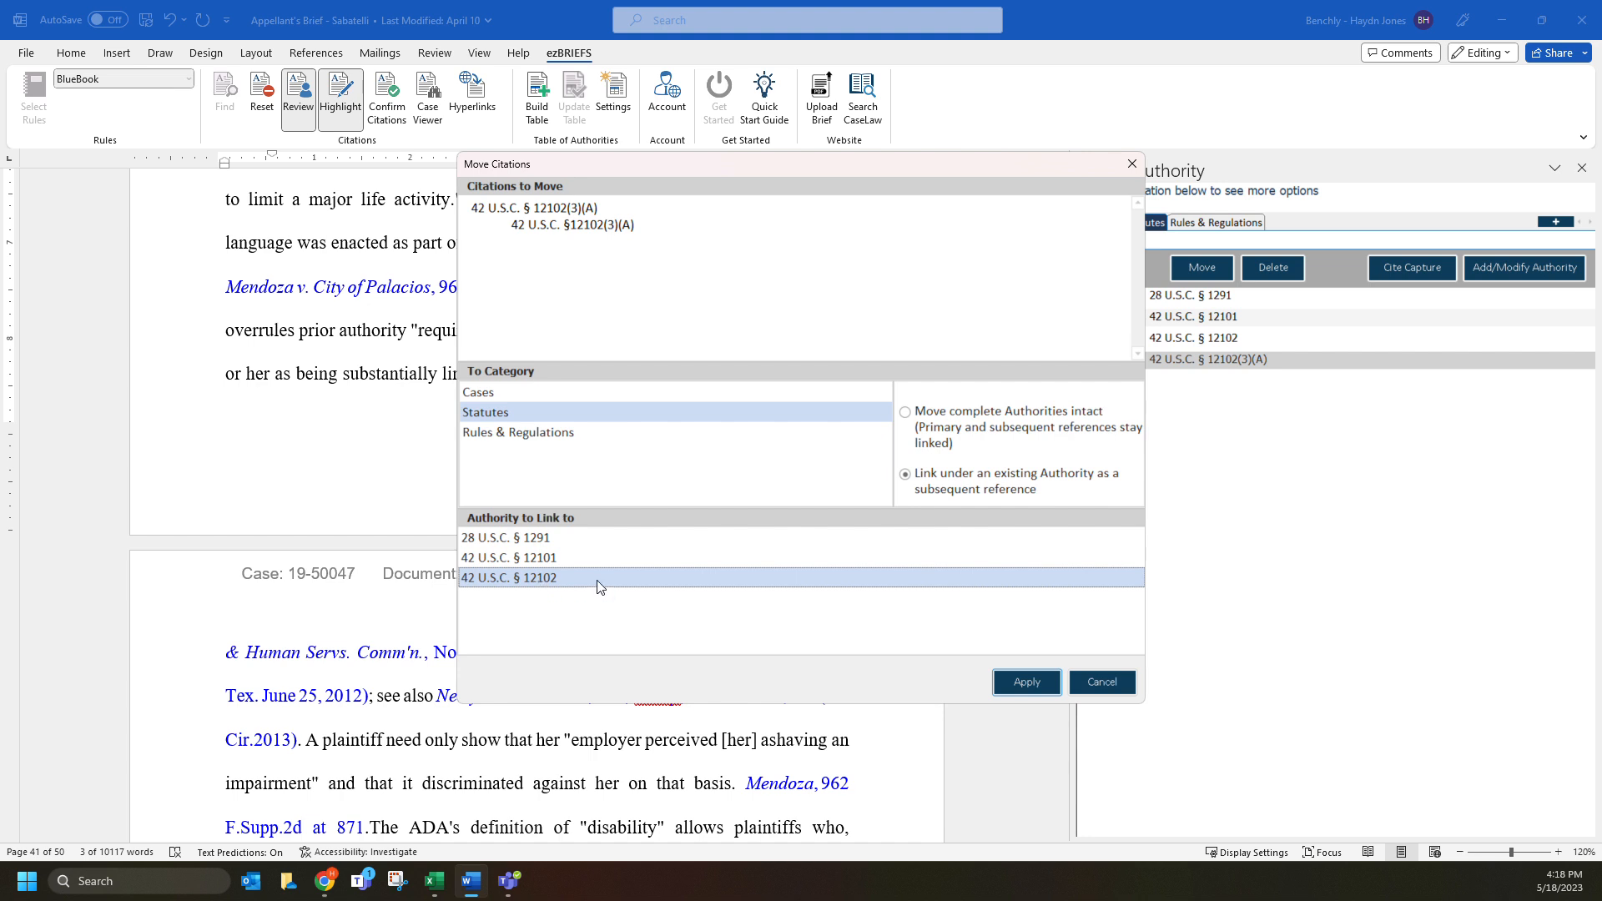
{"action": "left_click", "coordinate": [1024, 681]}
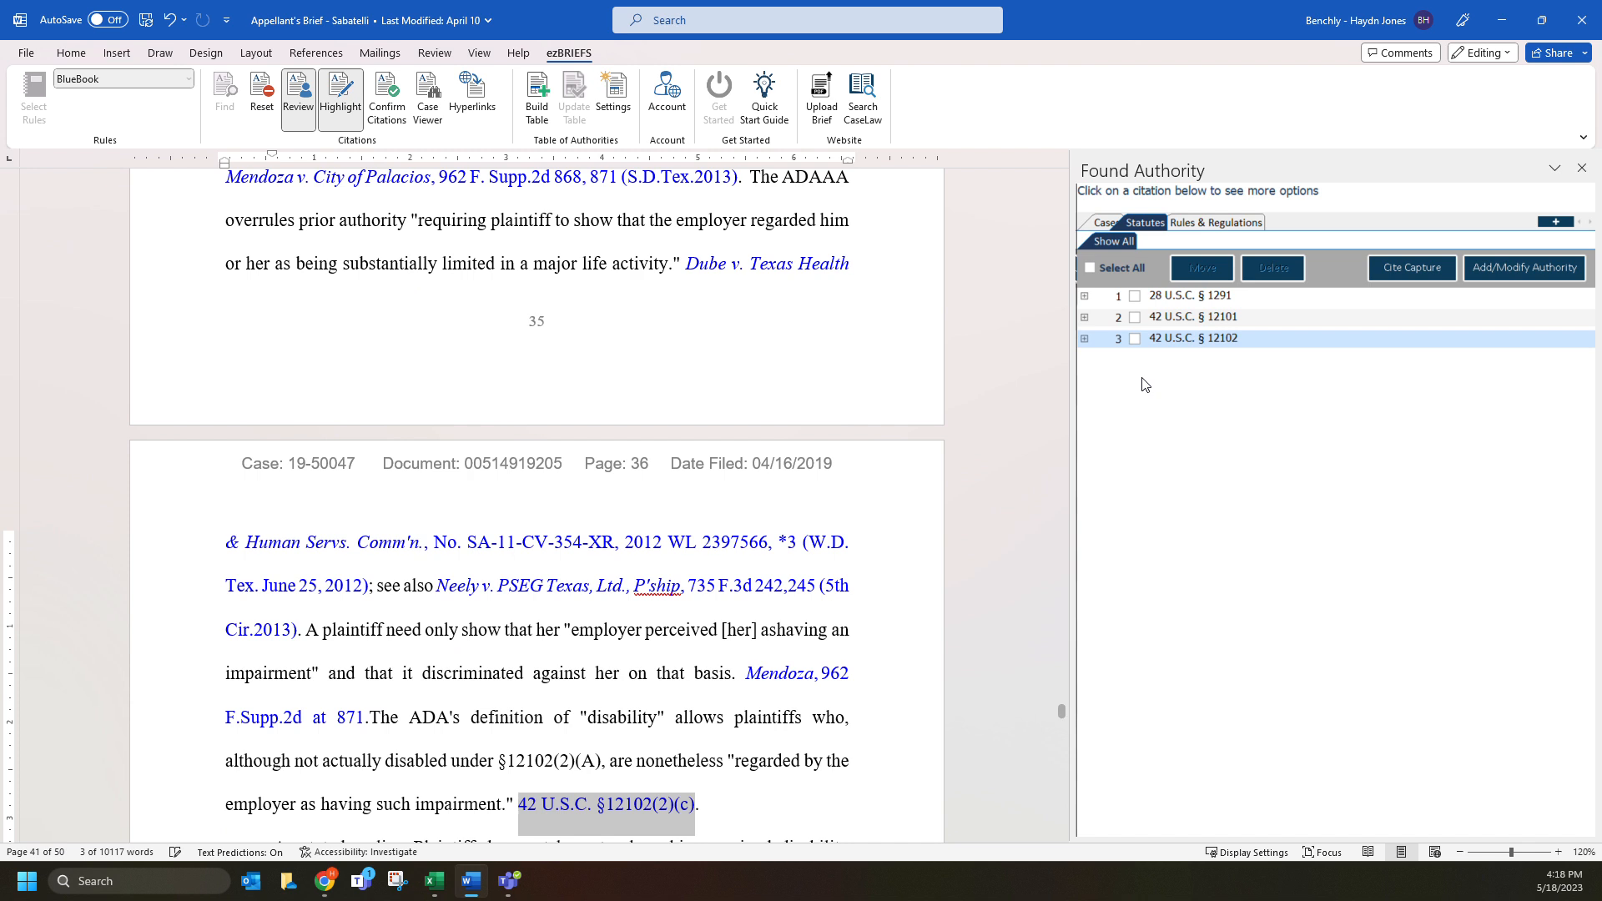
Expand the references under 42 U.S.C. § 12102 and check the "id." citation in its context in the brief
{"action": "left_click", "coordinate": [1084, 339]}
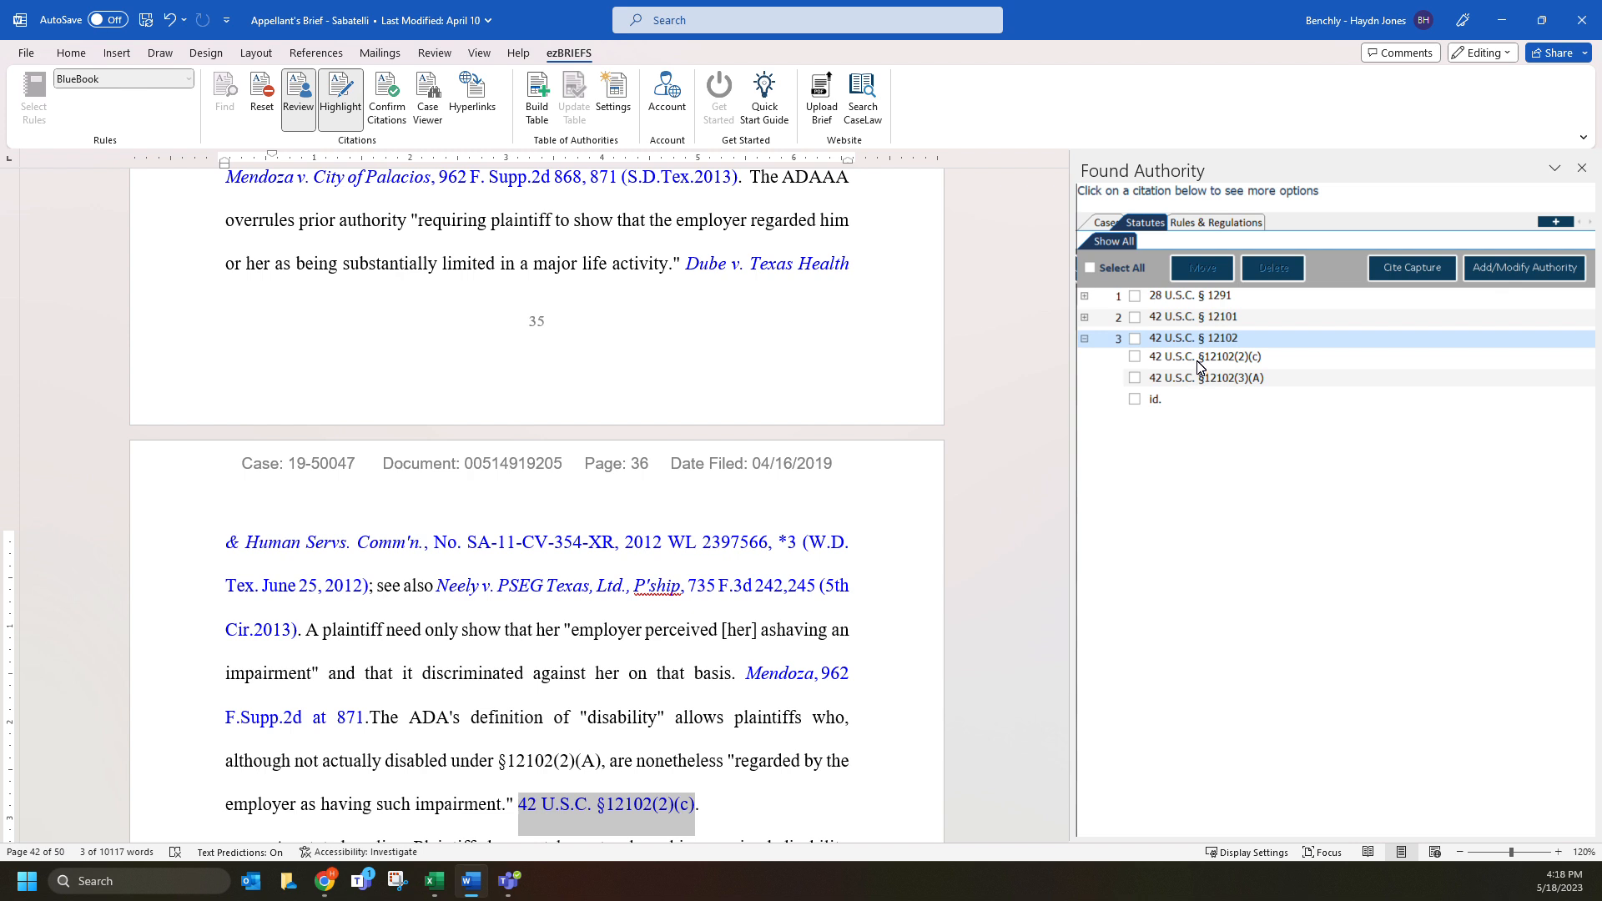
{"action": "left_click", "coordinate": [1155, 400]}
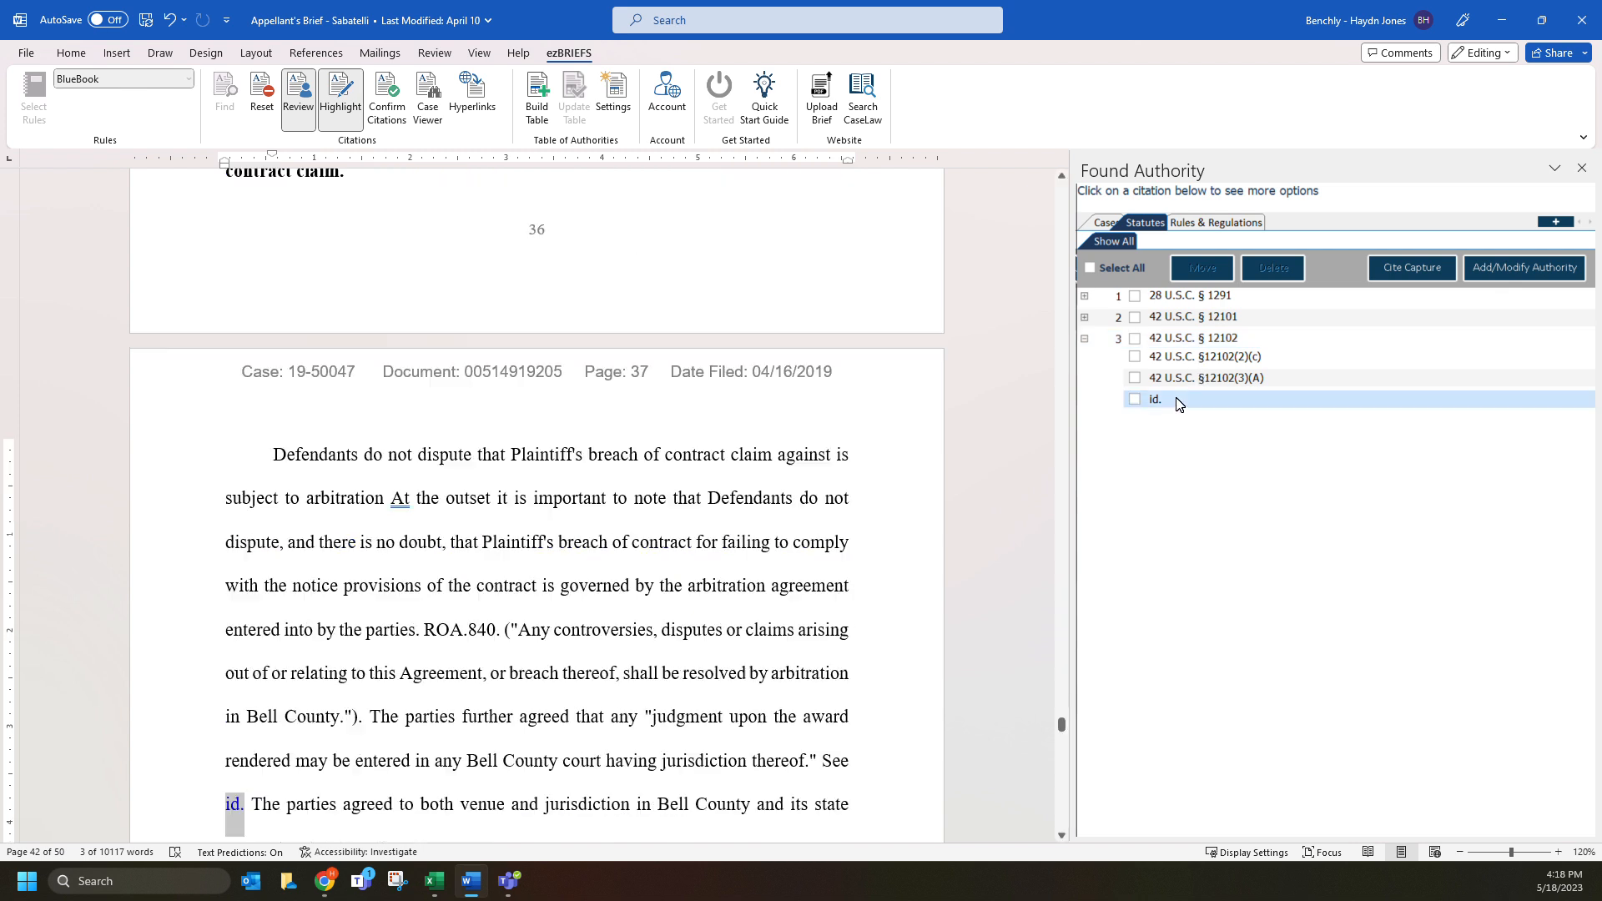
{"action": "scroll", "coordinate": [537, 500], "scroll_direction": "up", "scroll_amount": 10}
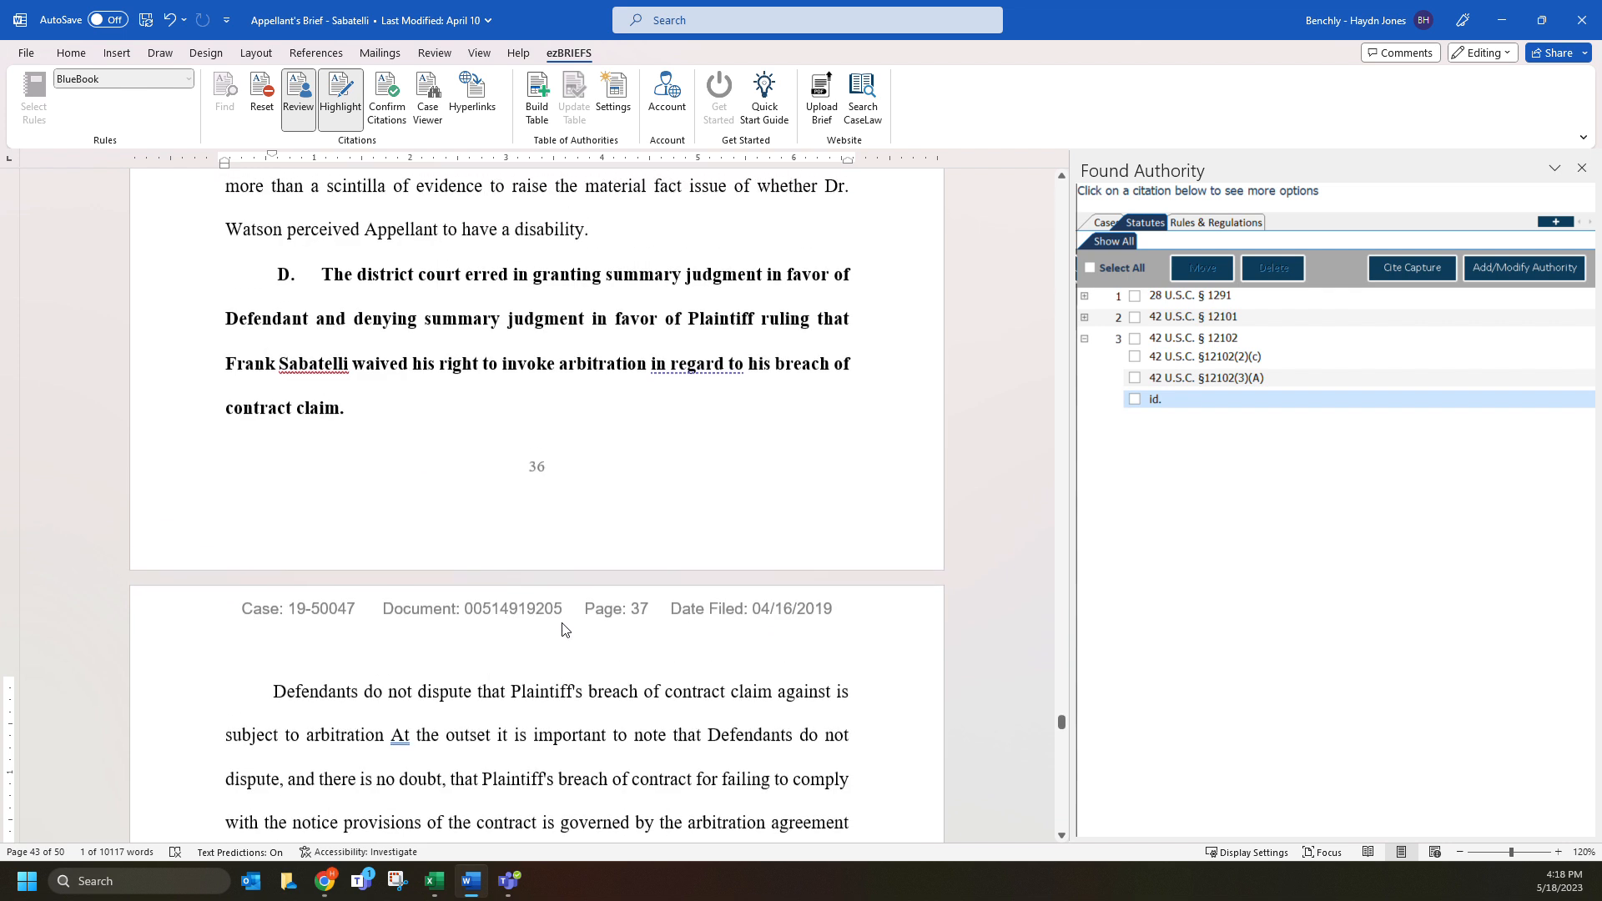
{"action": "scroll", "coordinate": [537, 501], "scroll_direction": "down", "scroll_amount": 1}
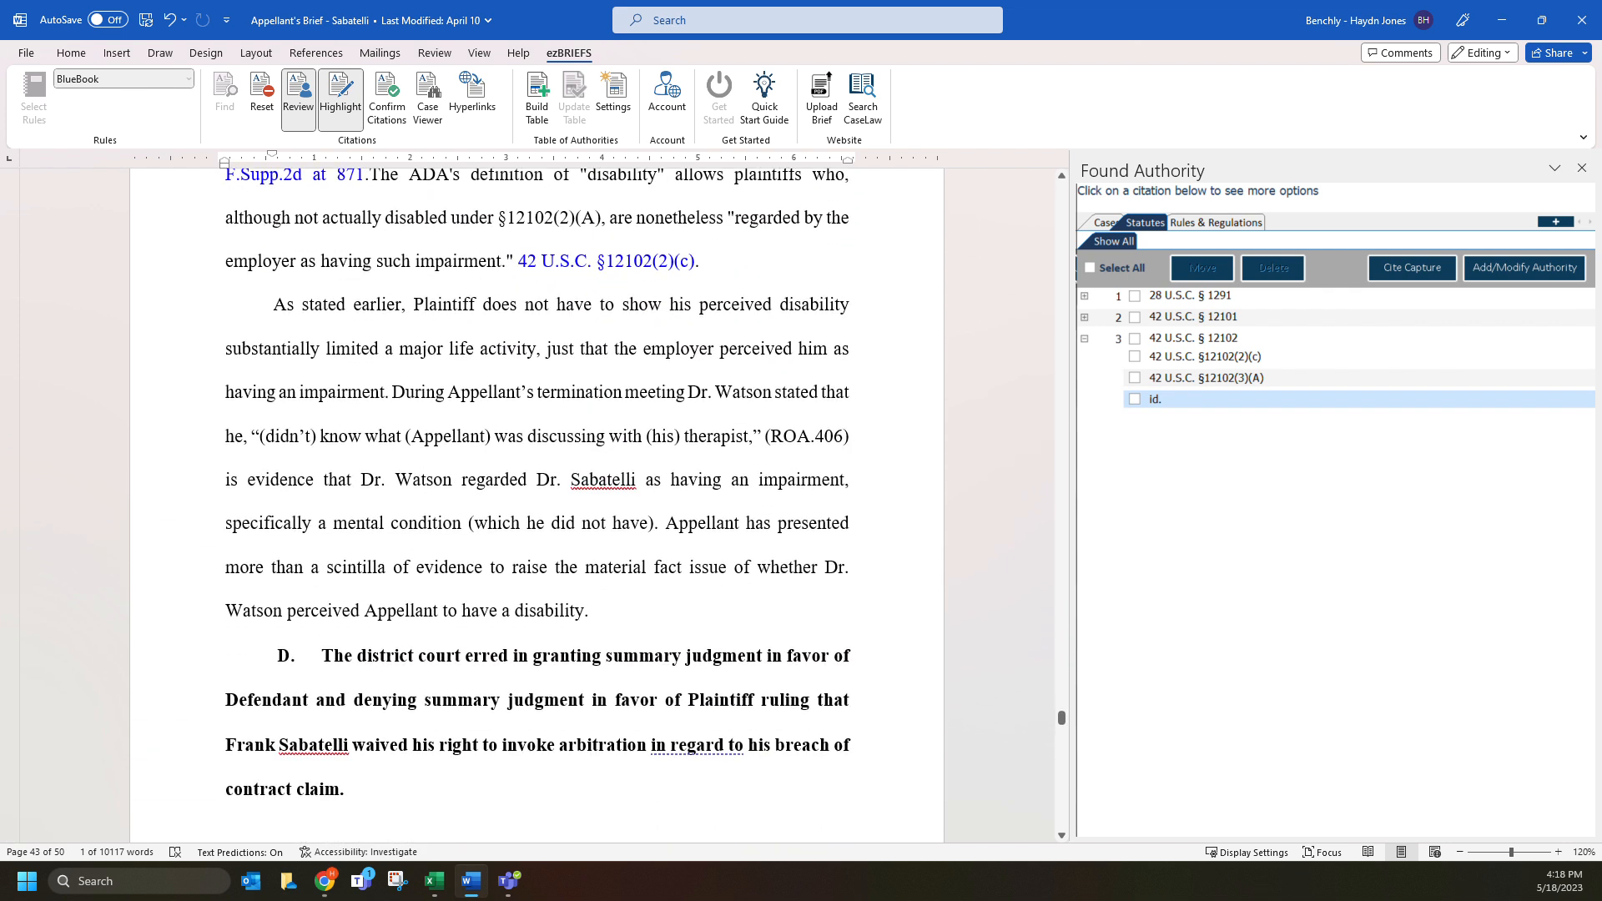
Look over the found cases and run Confirm Citations on the brief
{"action": "left_click", "coordinate": [1106, 224]}
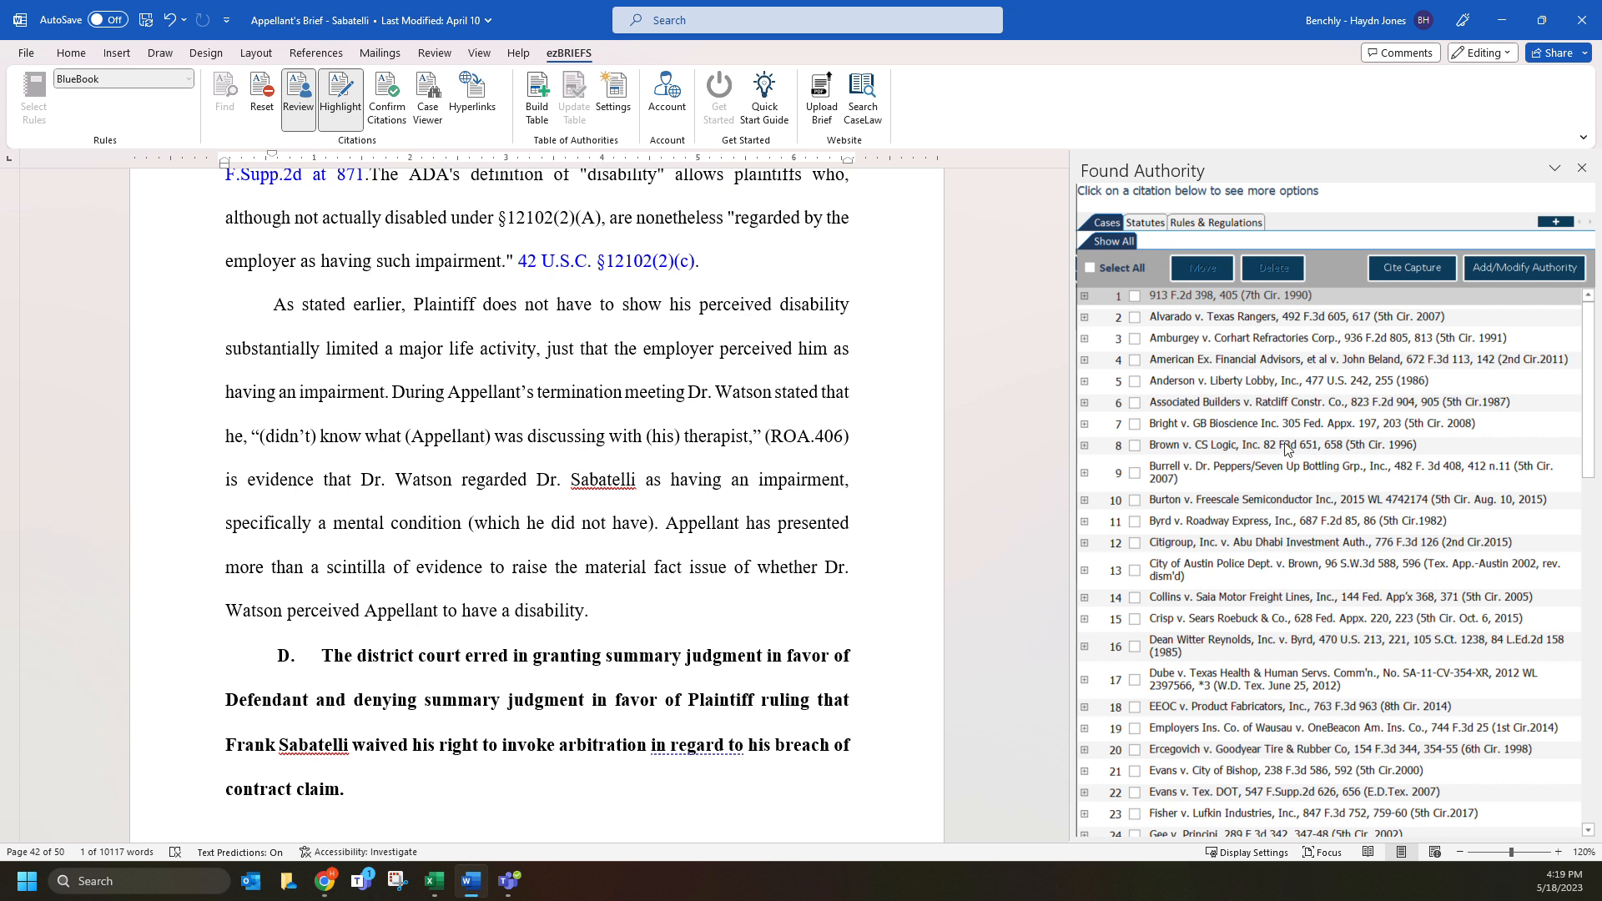
{"action": "scroll", "coordinate": [1262, 434], "scroll_direction": "down", "scroll_amount": 6}
{"action": "scroll", "coordinate": [1262, 446], "scroll_direction": "up", "scroll_amount": 6}
{"action": "left_click", "coordinate": [392, 108]}
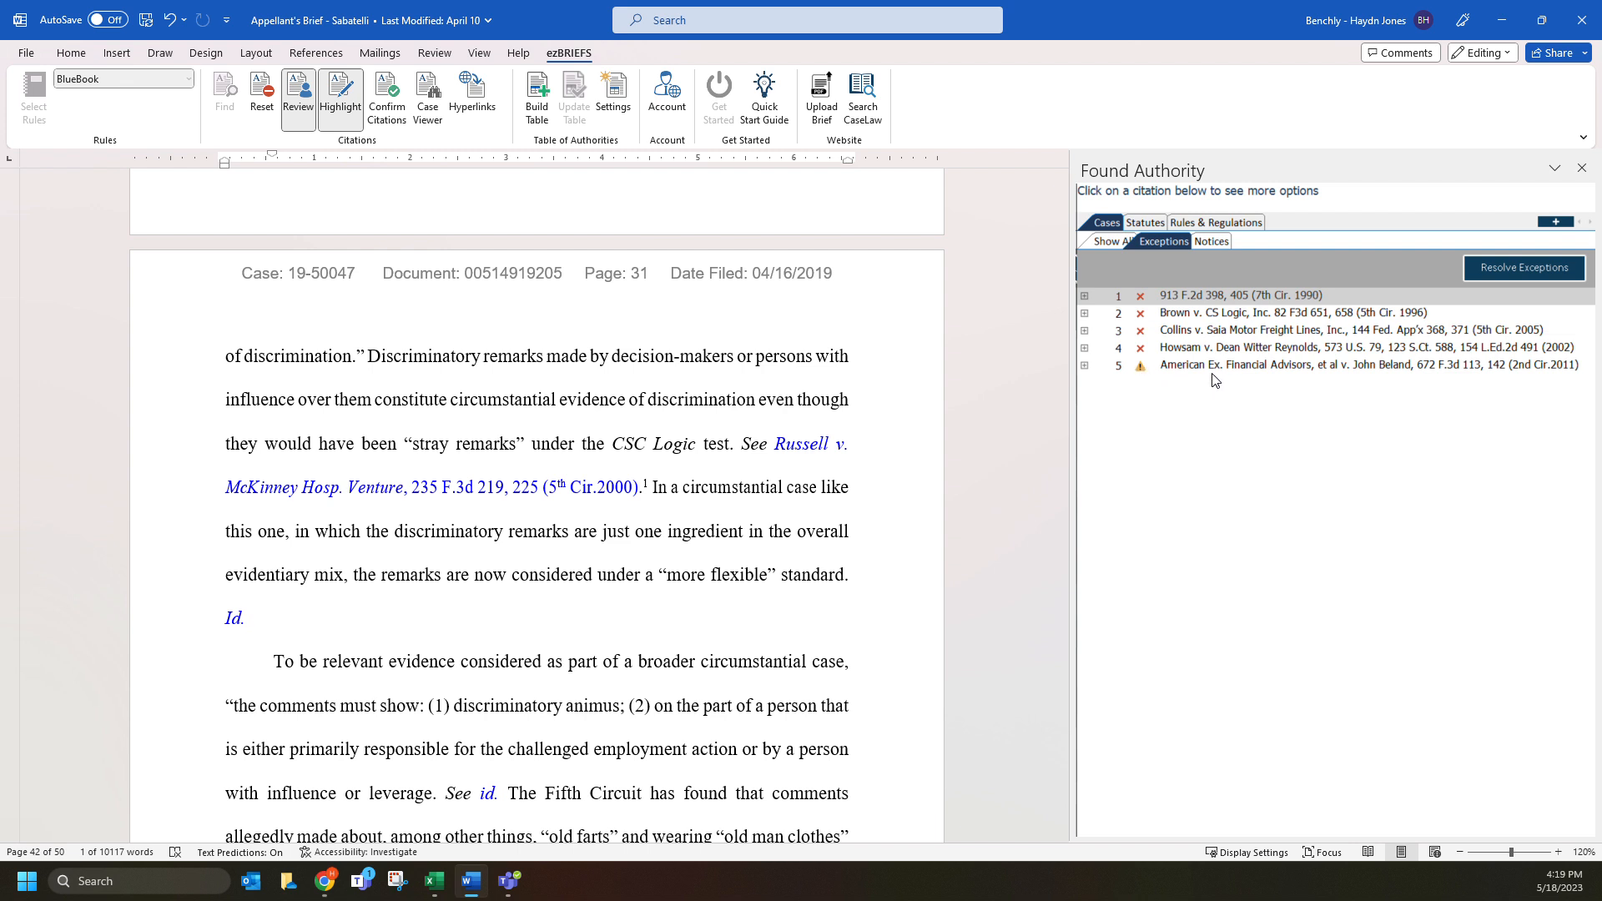
Resolve the missing title of 913 F.2d 398, 405 (7th Cir. 1990) with the preceding paragraph text "Shager v. Upjohn Co." and apply the change
{"action": "left_click", "coordinate": [1499, 272]}
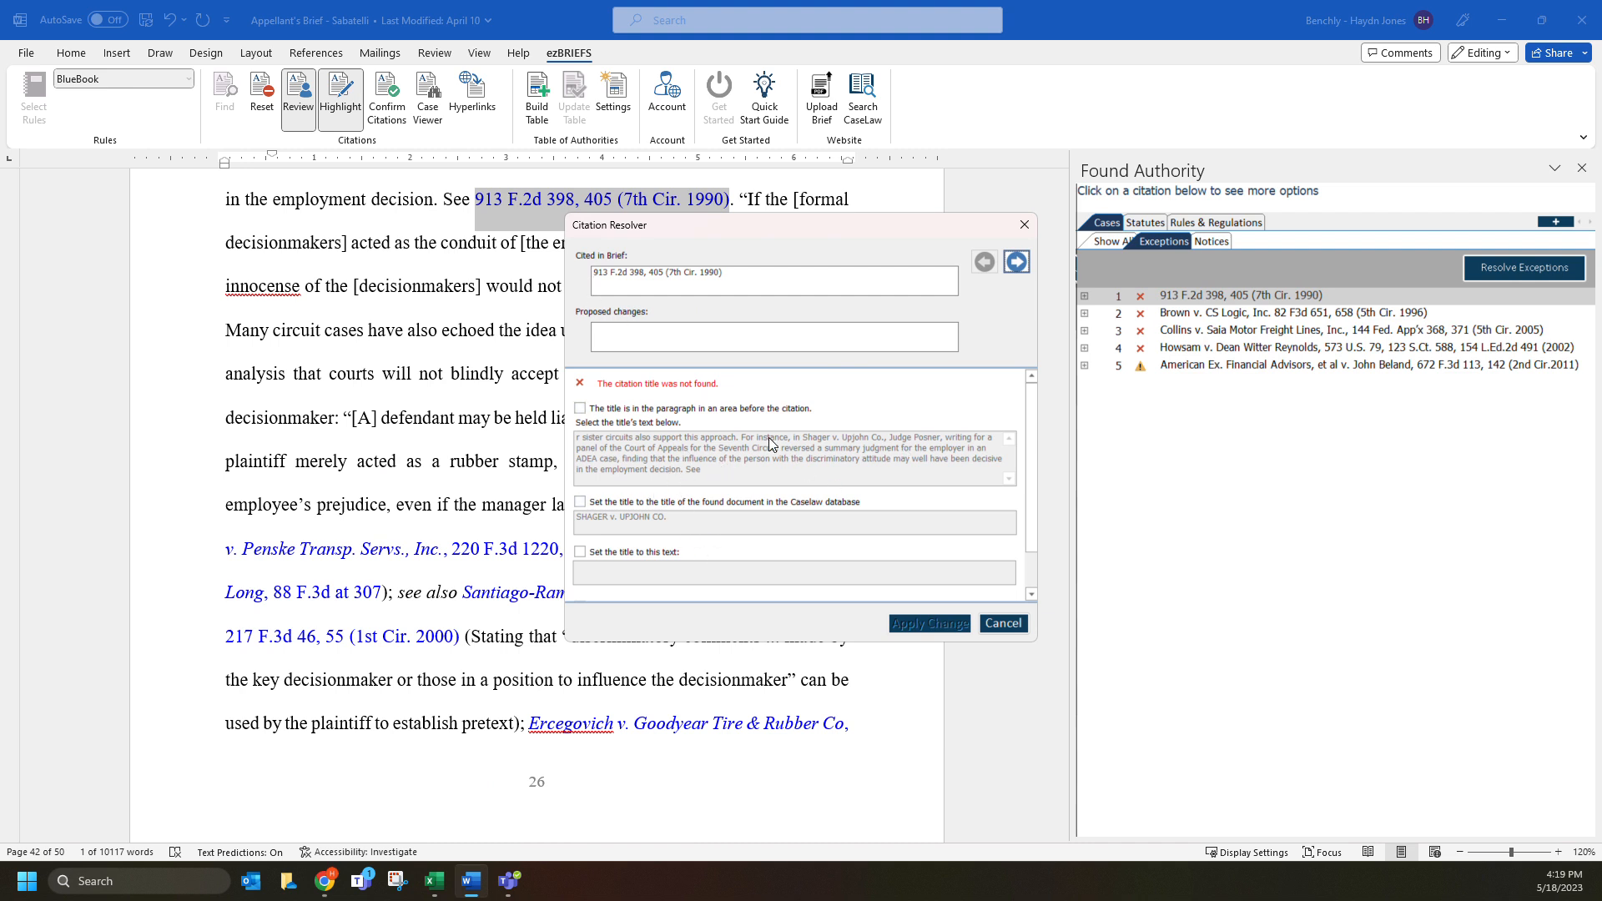
{"action": "left_click", "coordinate": [581, 408]}
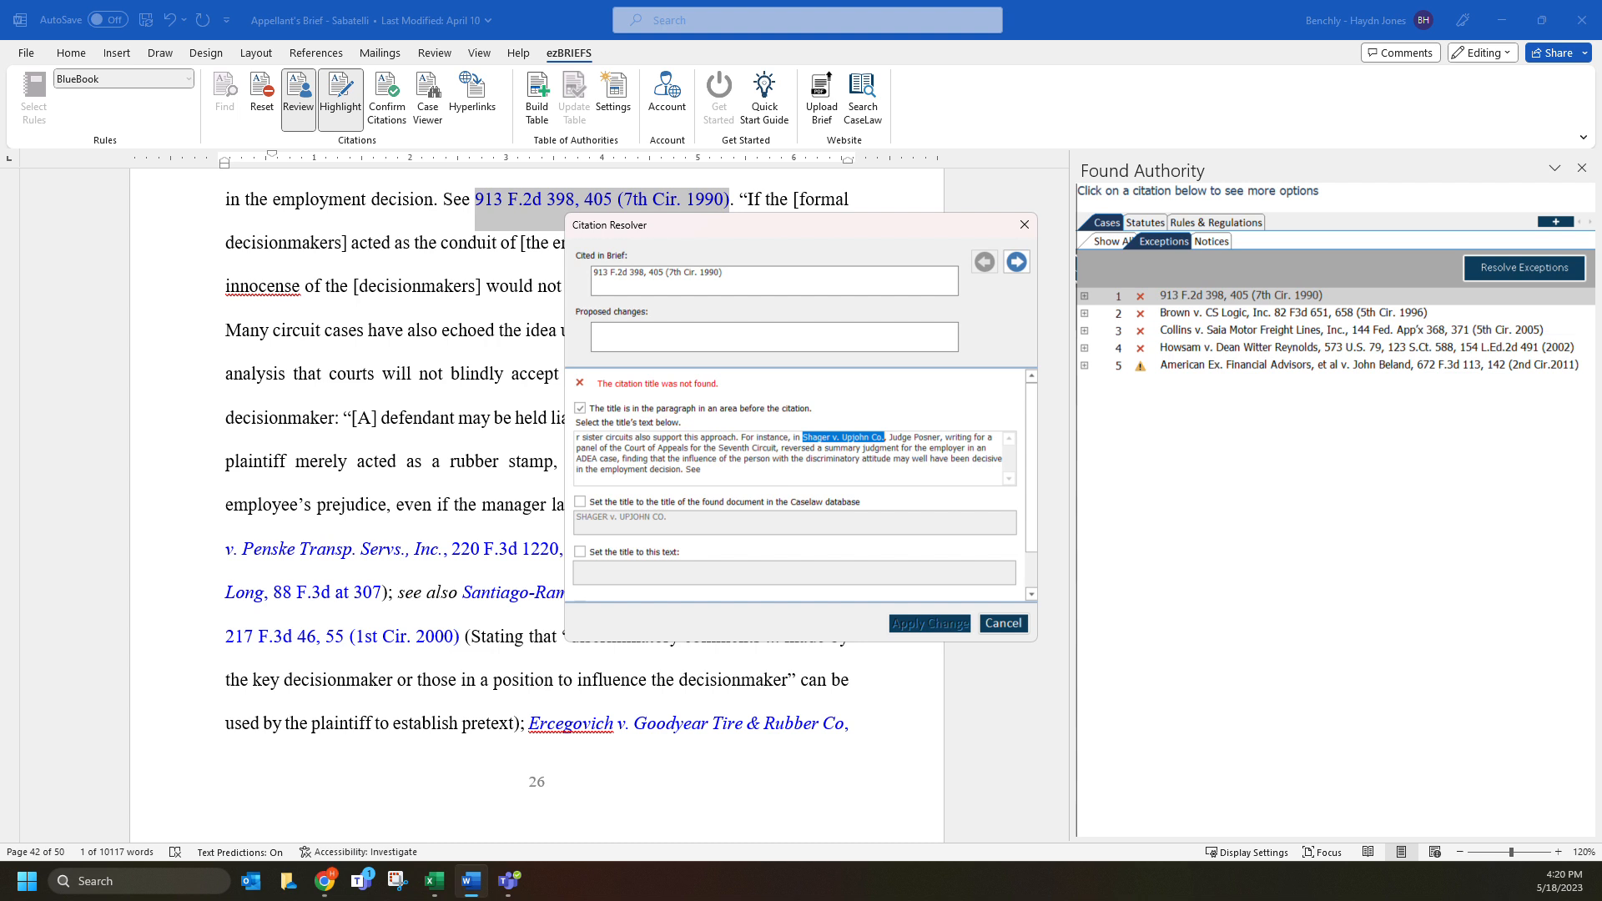
{"action": "left_click", "coordinate": [581, 503]}
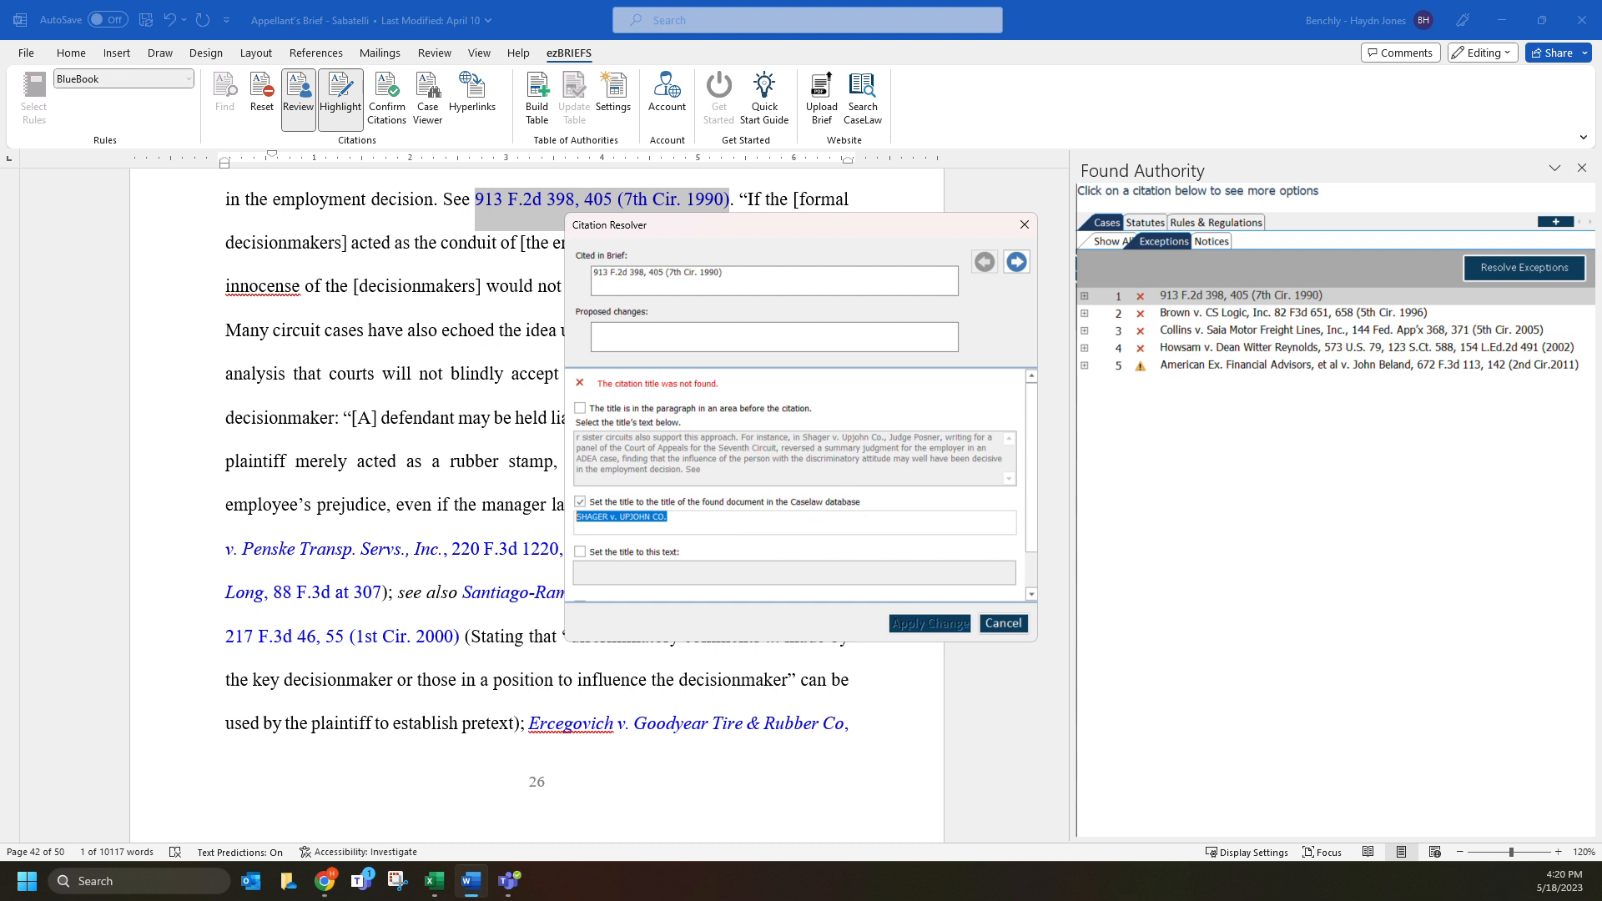
{"action": "left_click", "coordinate": [581, 553]}
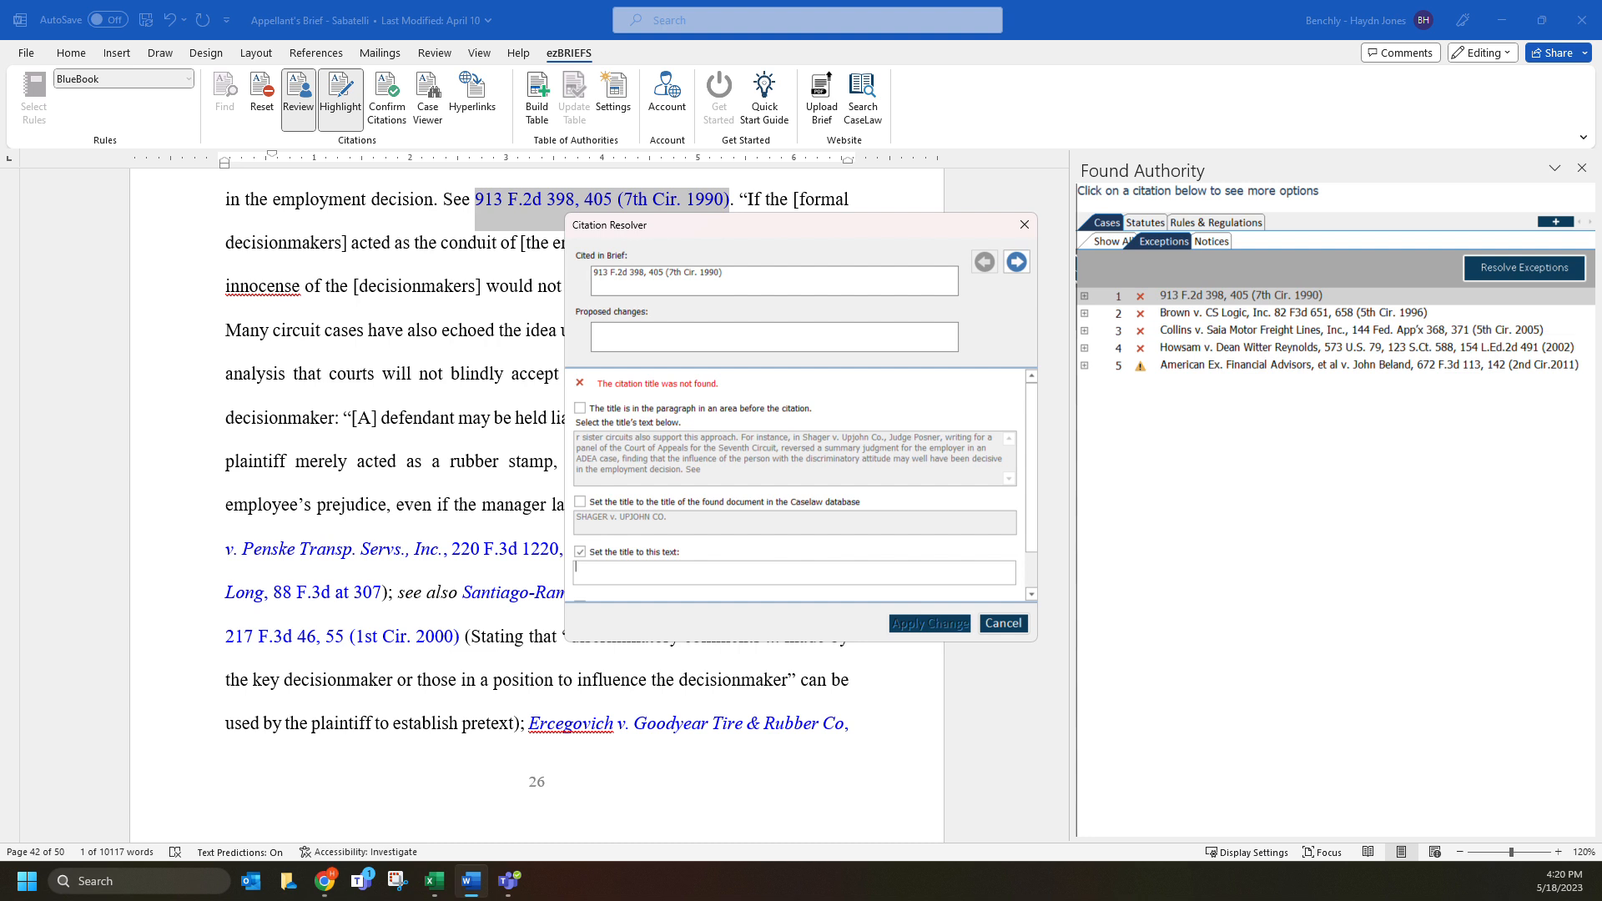
{"action": "left_click", "coordinate": [580, 408]}
{"action": "scroll", "coordinate": [900, 542], "scroll_direction": "down", "scroll_amount": 1}
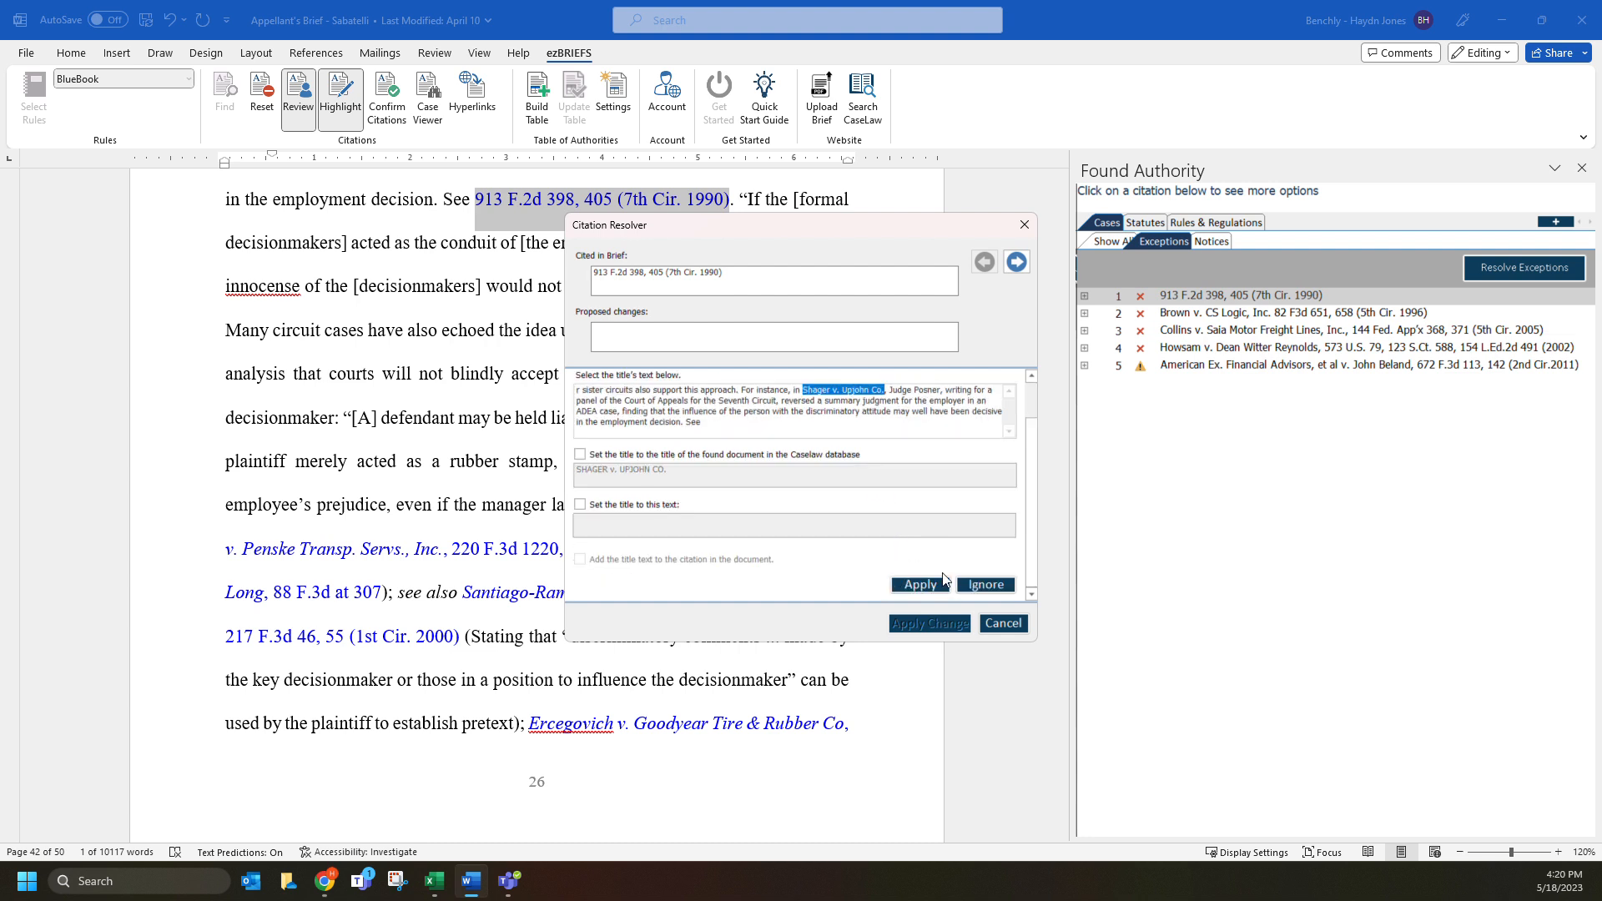
{"action": "left_click", "coordinate": [913, 586]}
{"action": "left_click", "coordinate": [930, 623]}
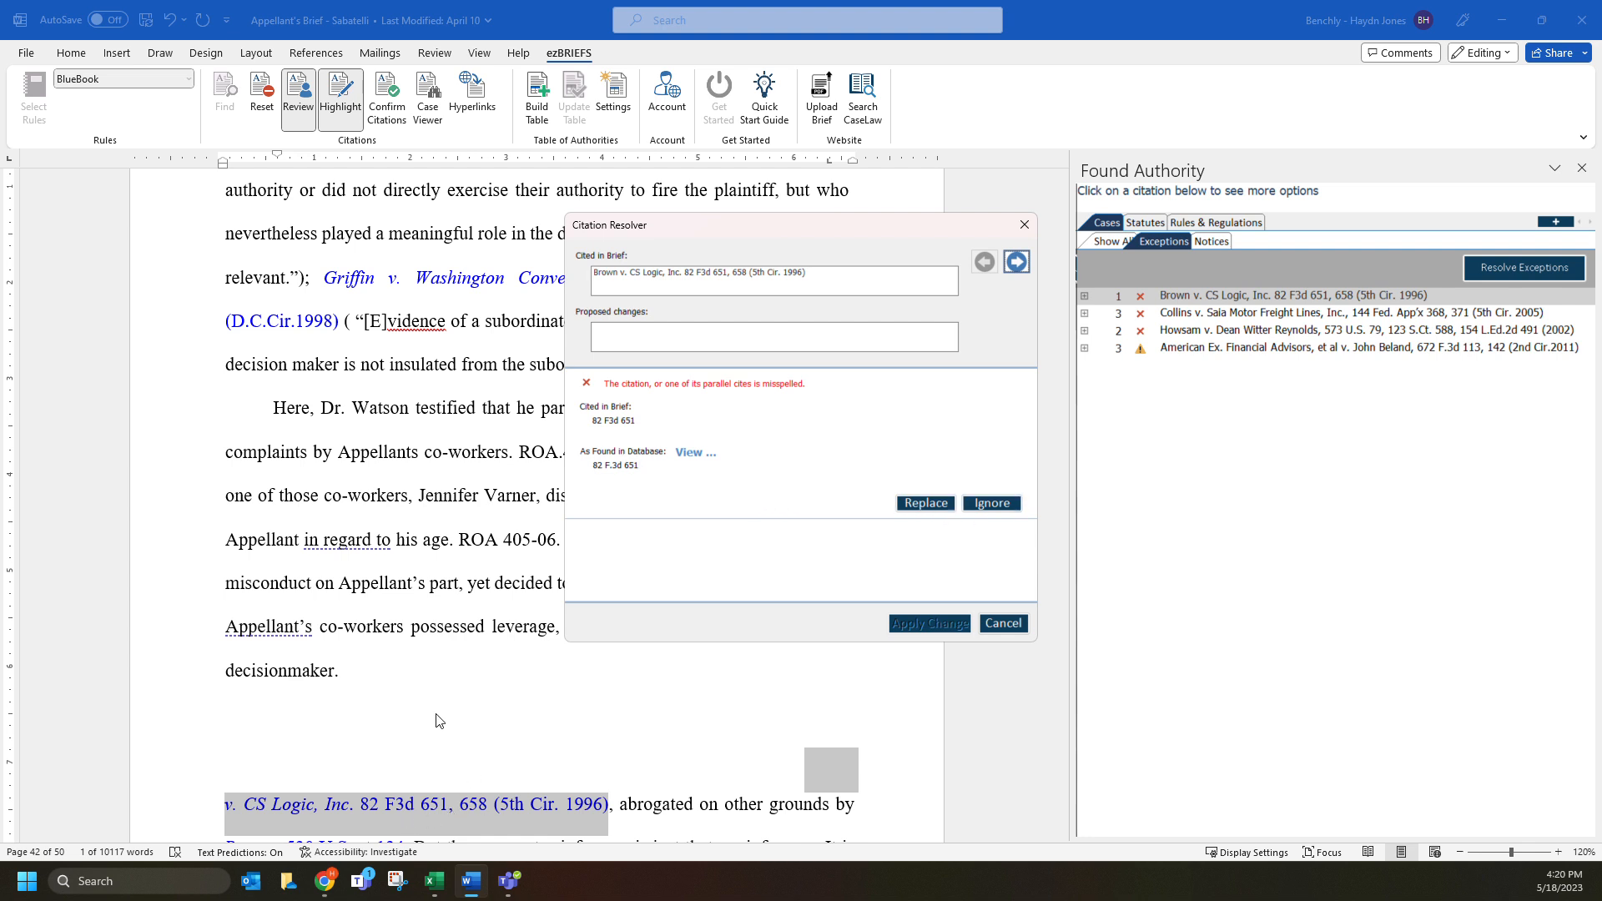
Replace the misspelled Brown v. CS Logic citation with 82 F.3d 651 and the Collins v. Saia one with 144 F. App'x 368, applying both changes
{"action": "left_click", "coordinate": [933, 506]}
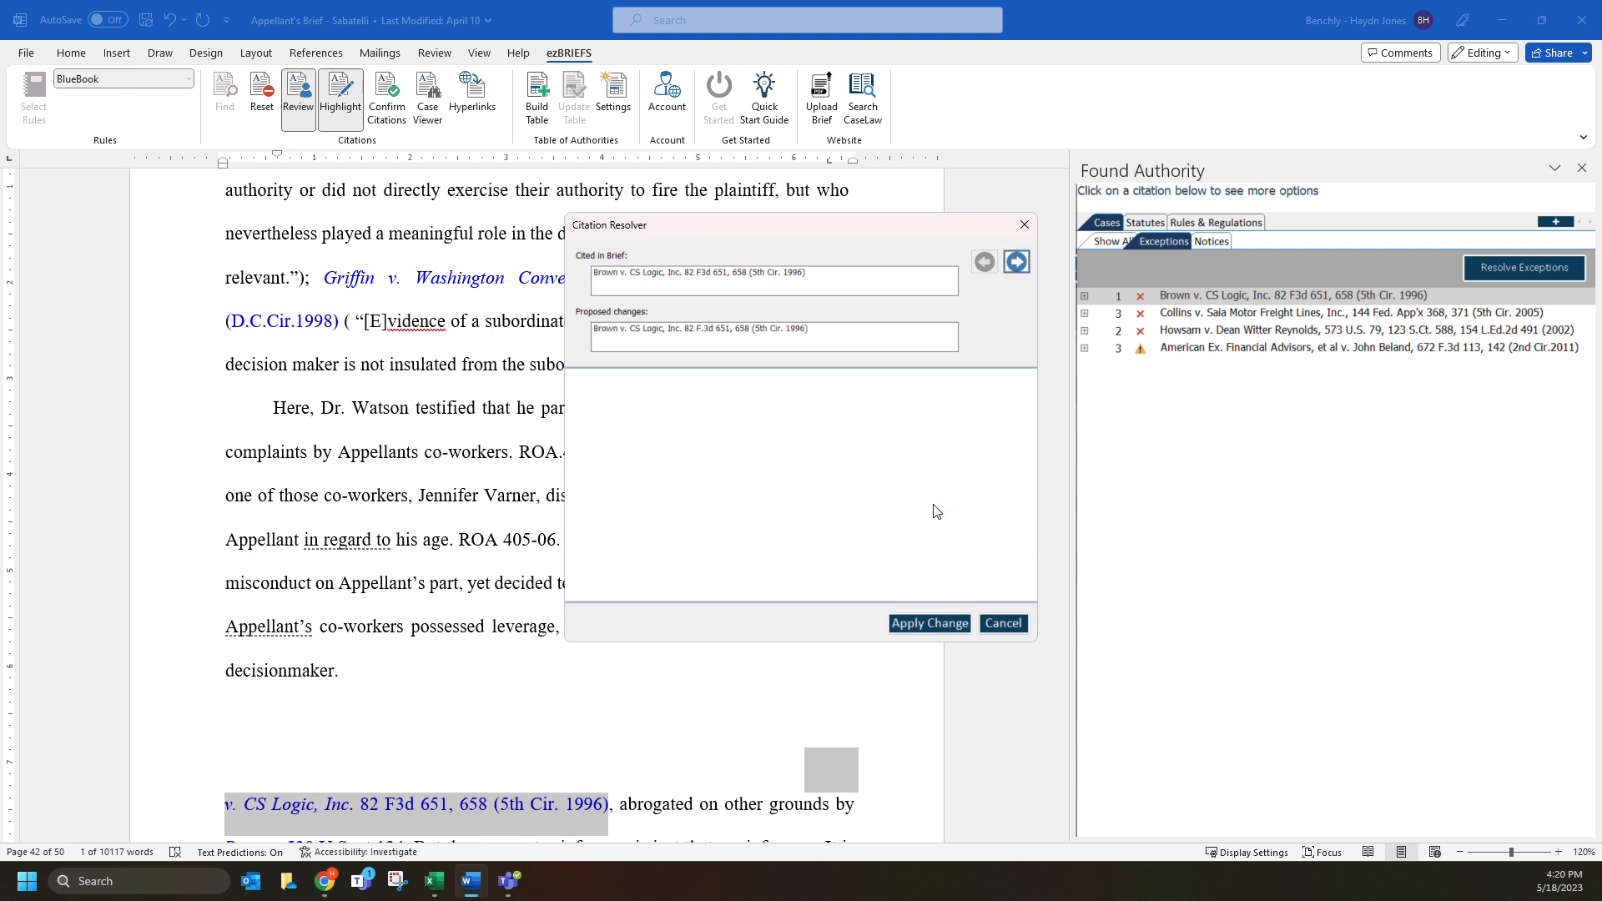
{"action": "left_click", "coordinate": [939, 627]}
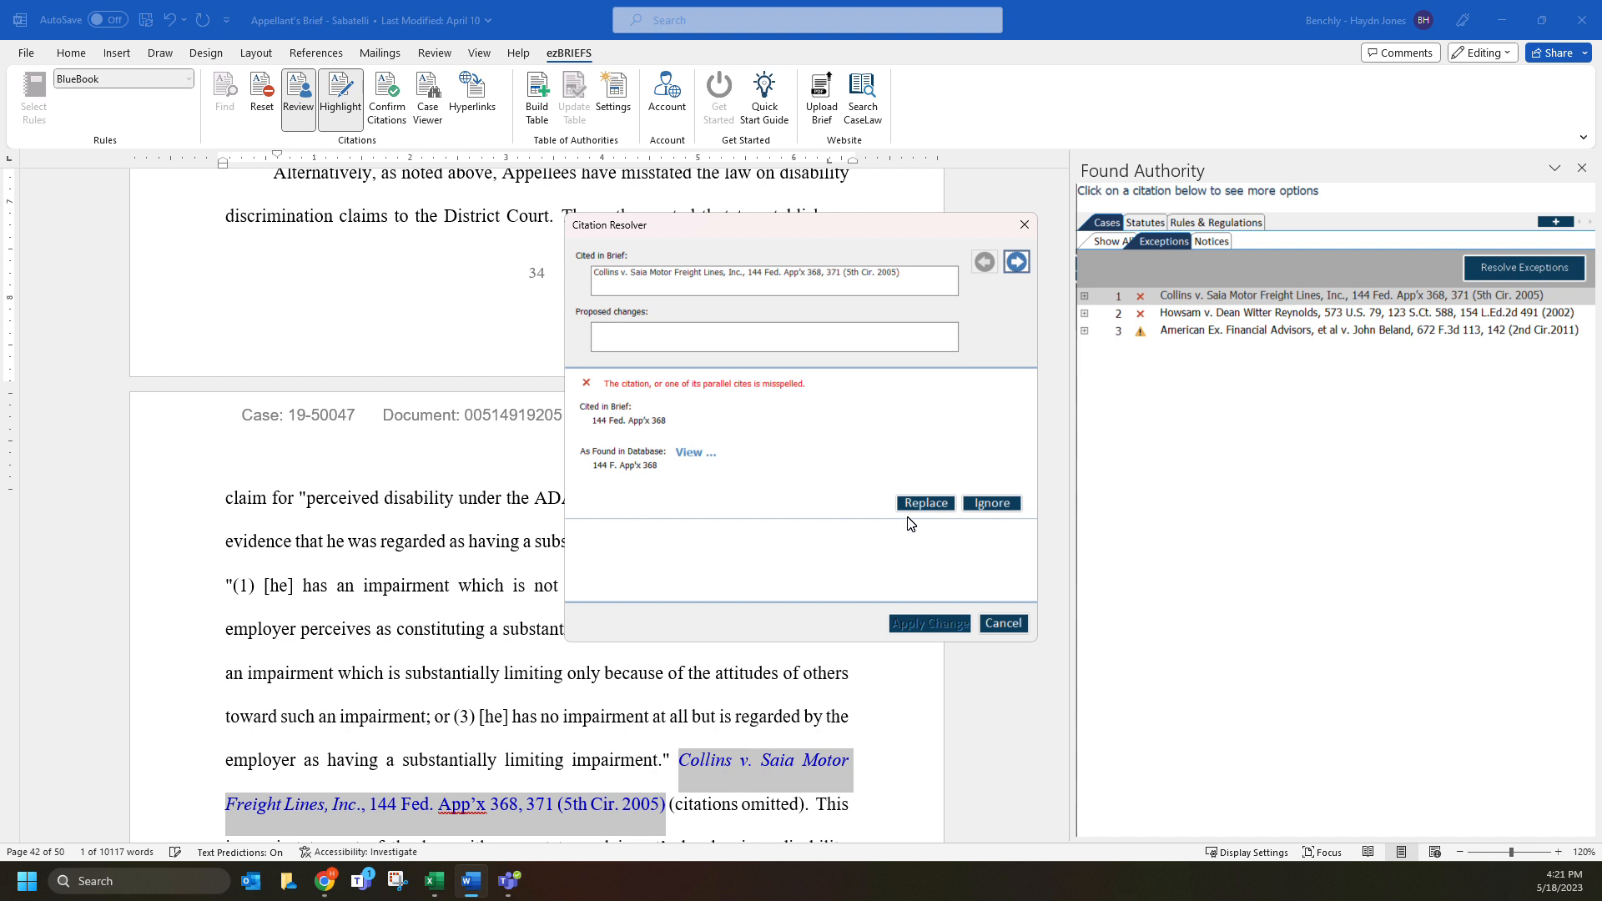
{"action": "left_click", "coordinate": [924, 504]}
{"action": "left_click", "coordinate": [926, 623]}
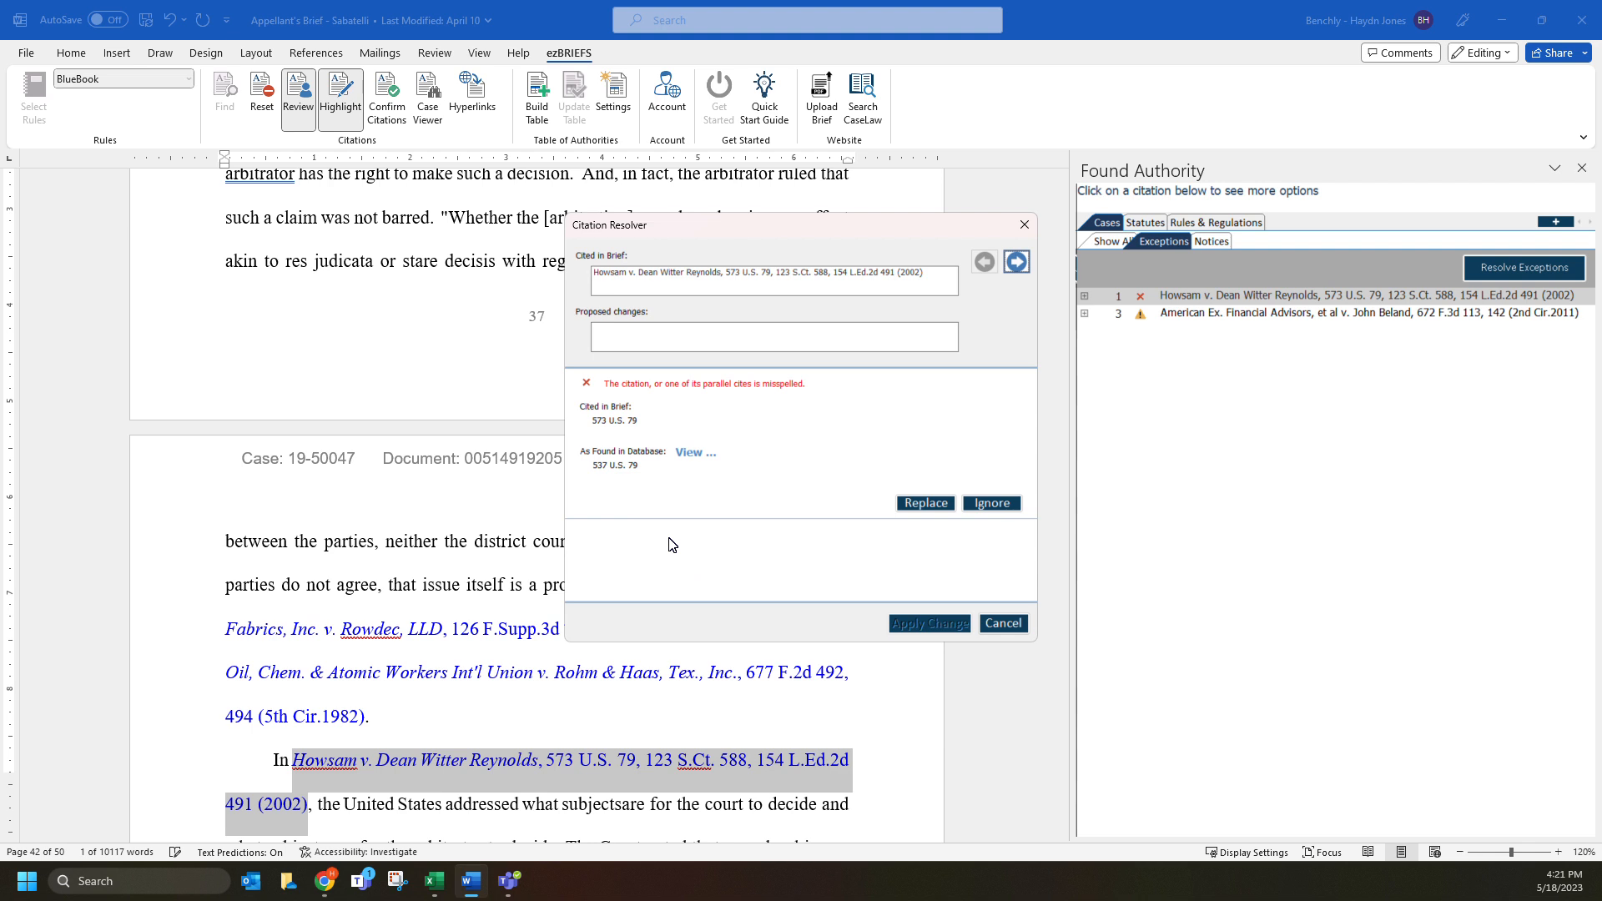
Check the published Howsam v. Dean Witter Reynolds opinion and replace the misspelled citation in the brief with 537 U.S. 79
{"action": "left_click", "coordinate": [695, 454]}
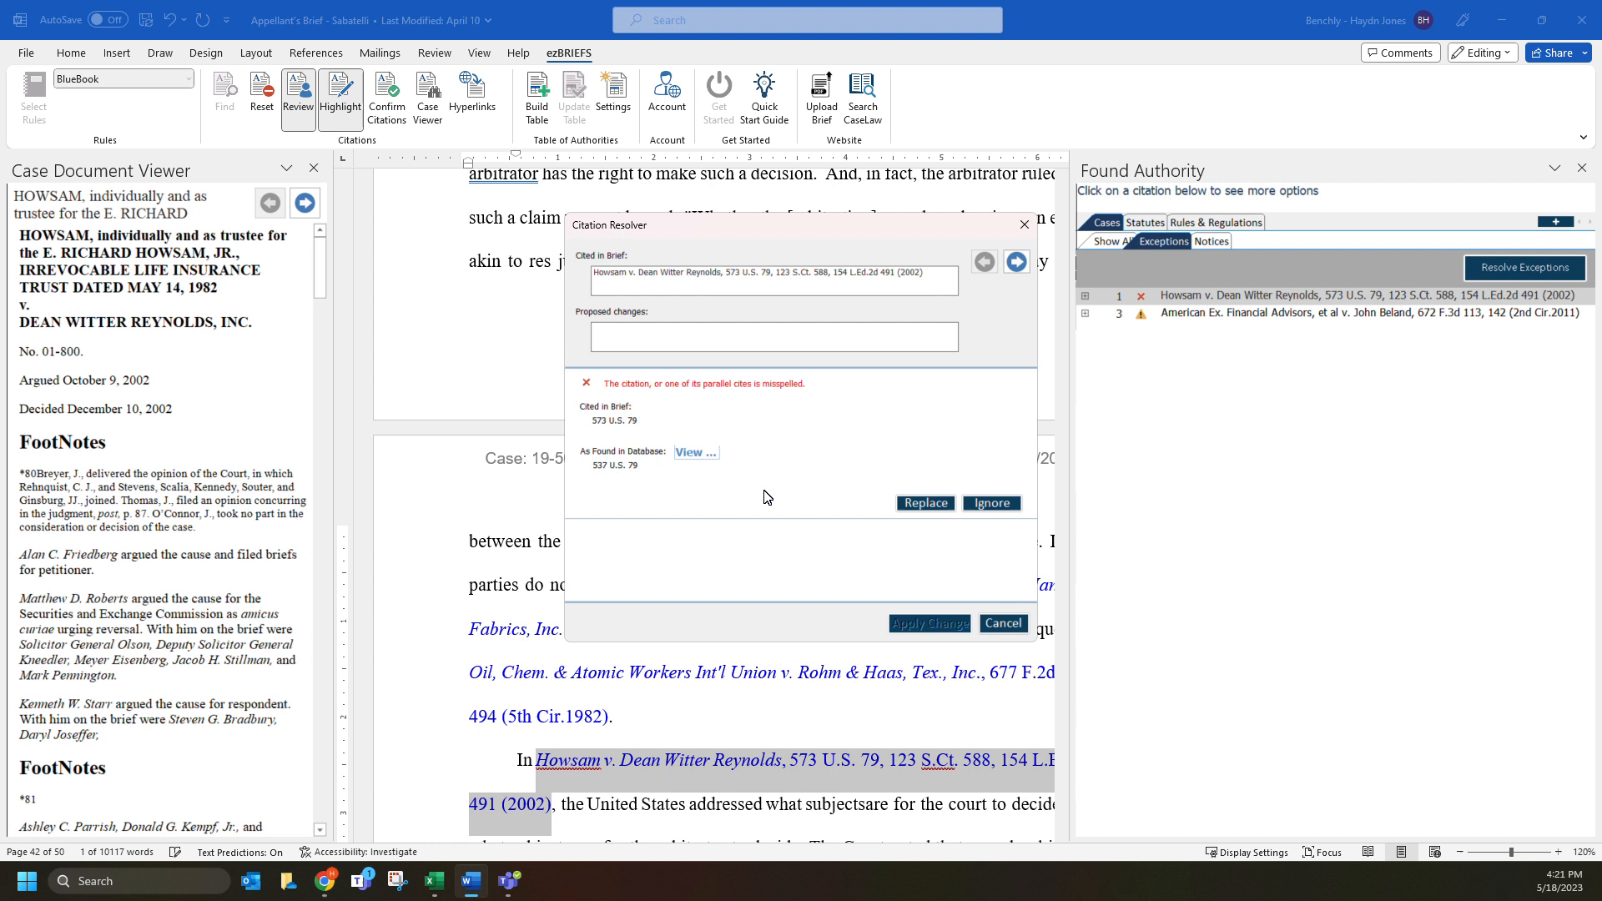
{"action": "left_click", "coordinate": [941, 507]}
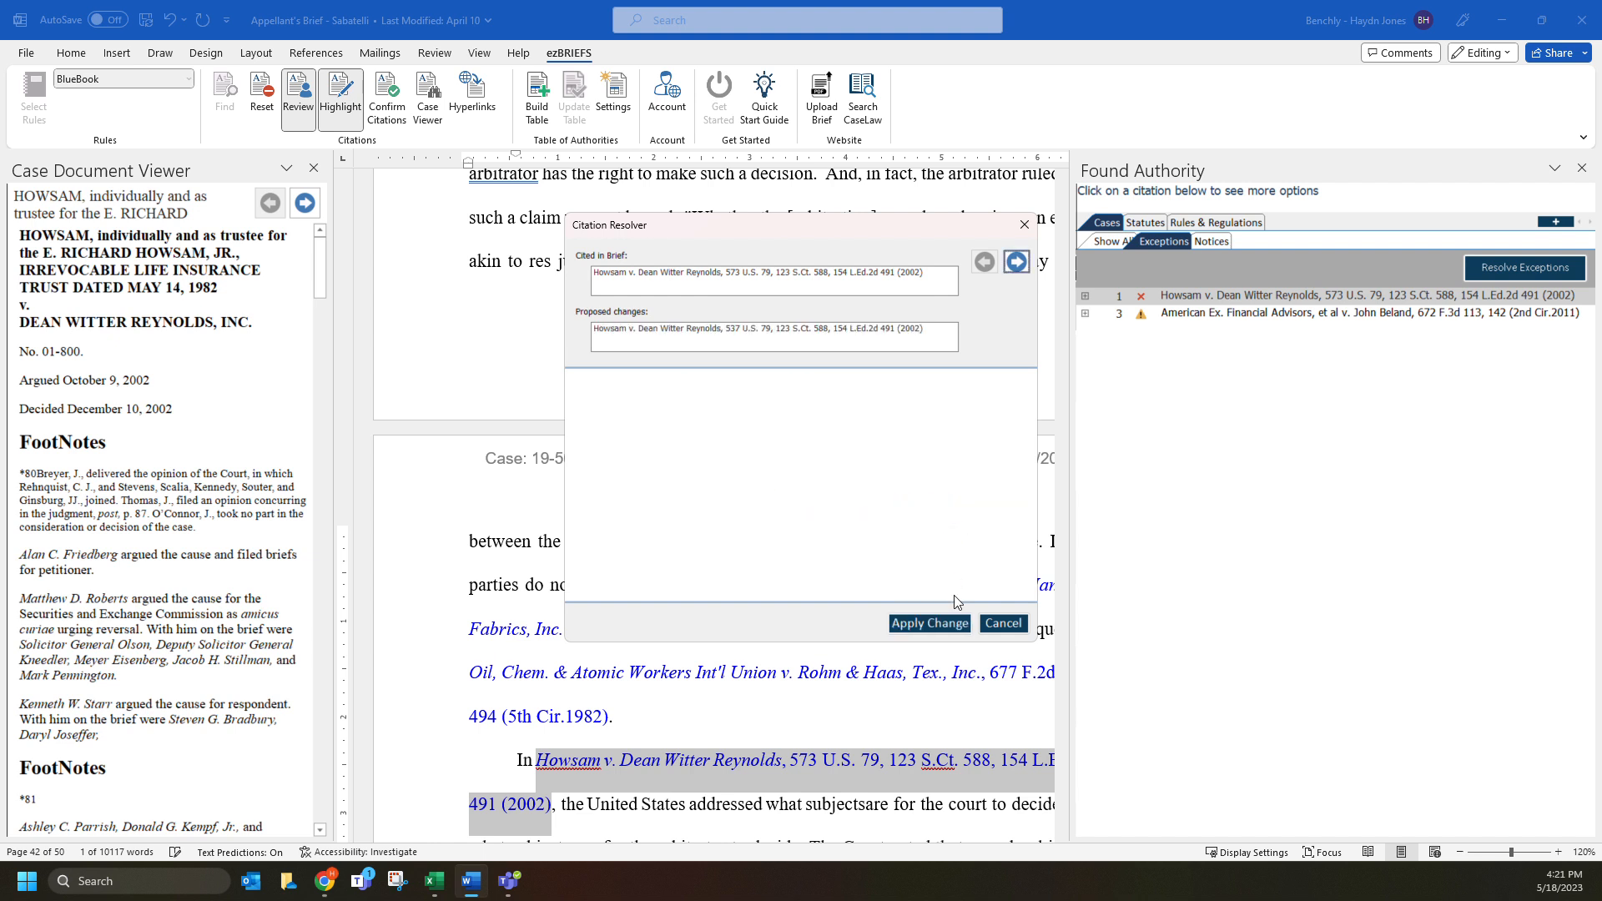
{"action": "left_click", "coordinate": [930, 624]}
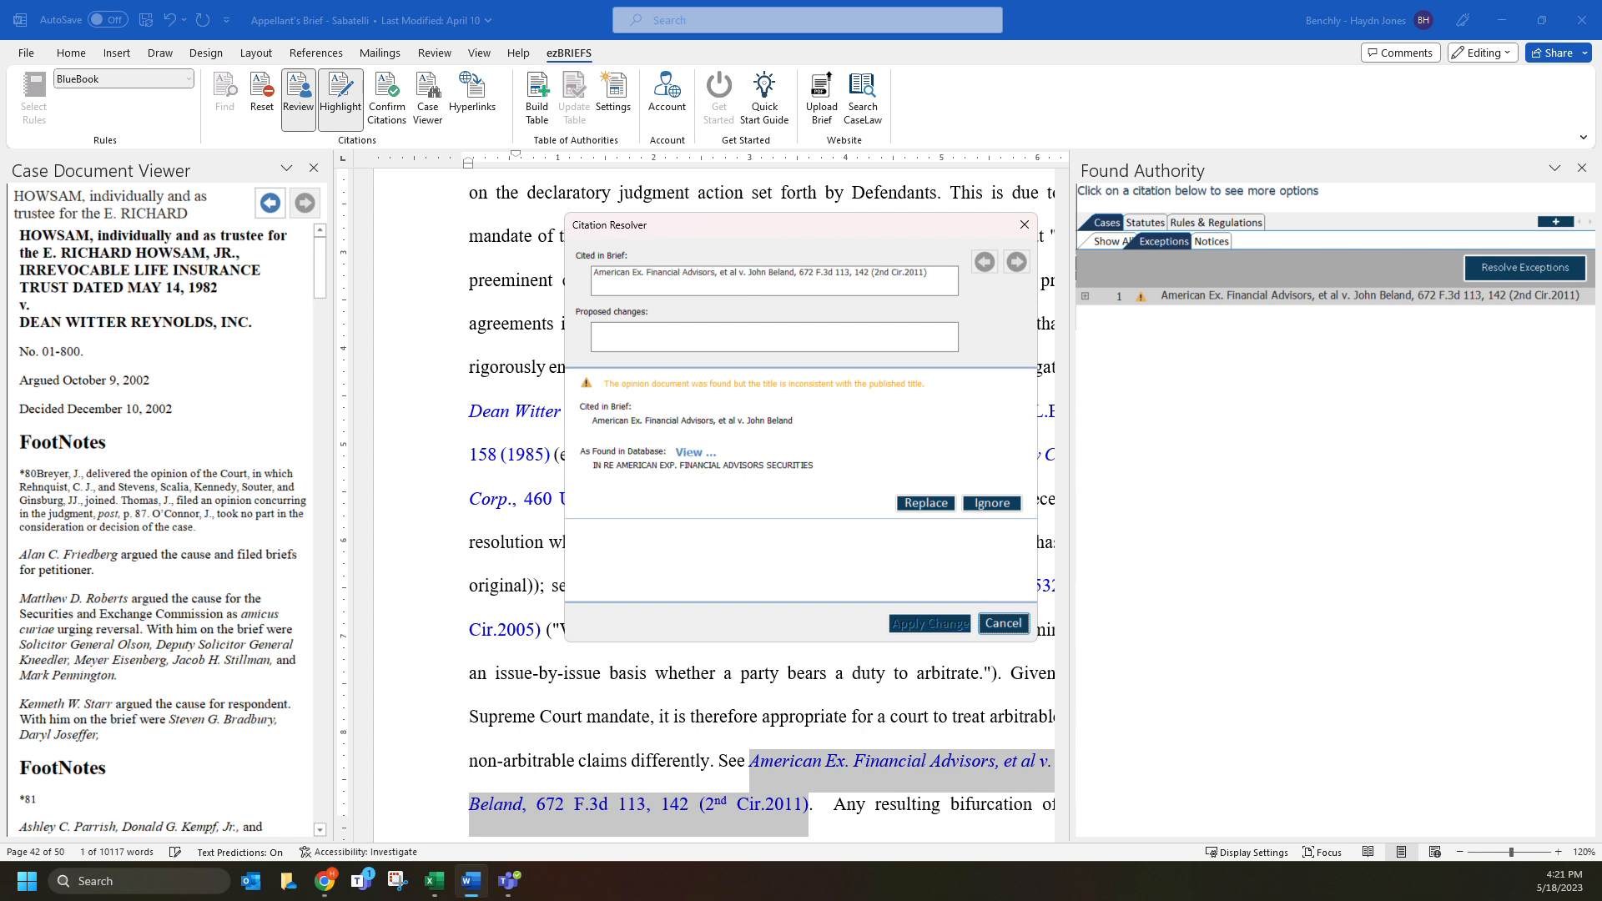
Check the published opinion for 672 F.3d 113, ignore its inconsistent title exception, and close the case viewer
{"action": "left_click", "coordinate": [696, 453]}
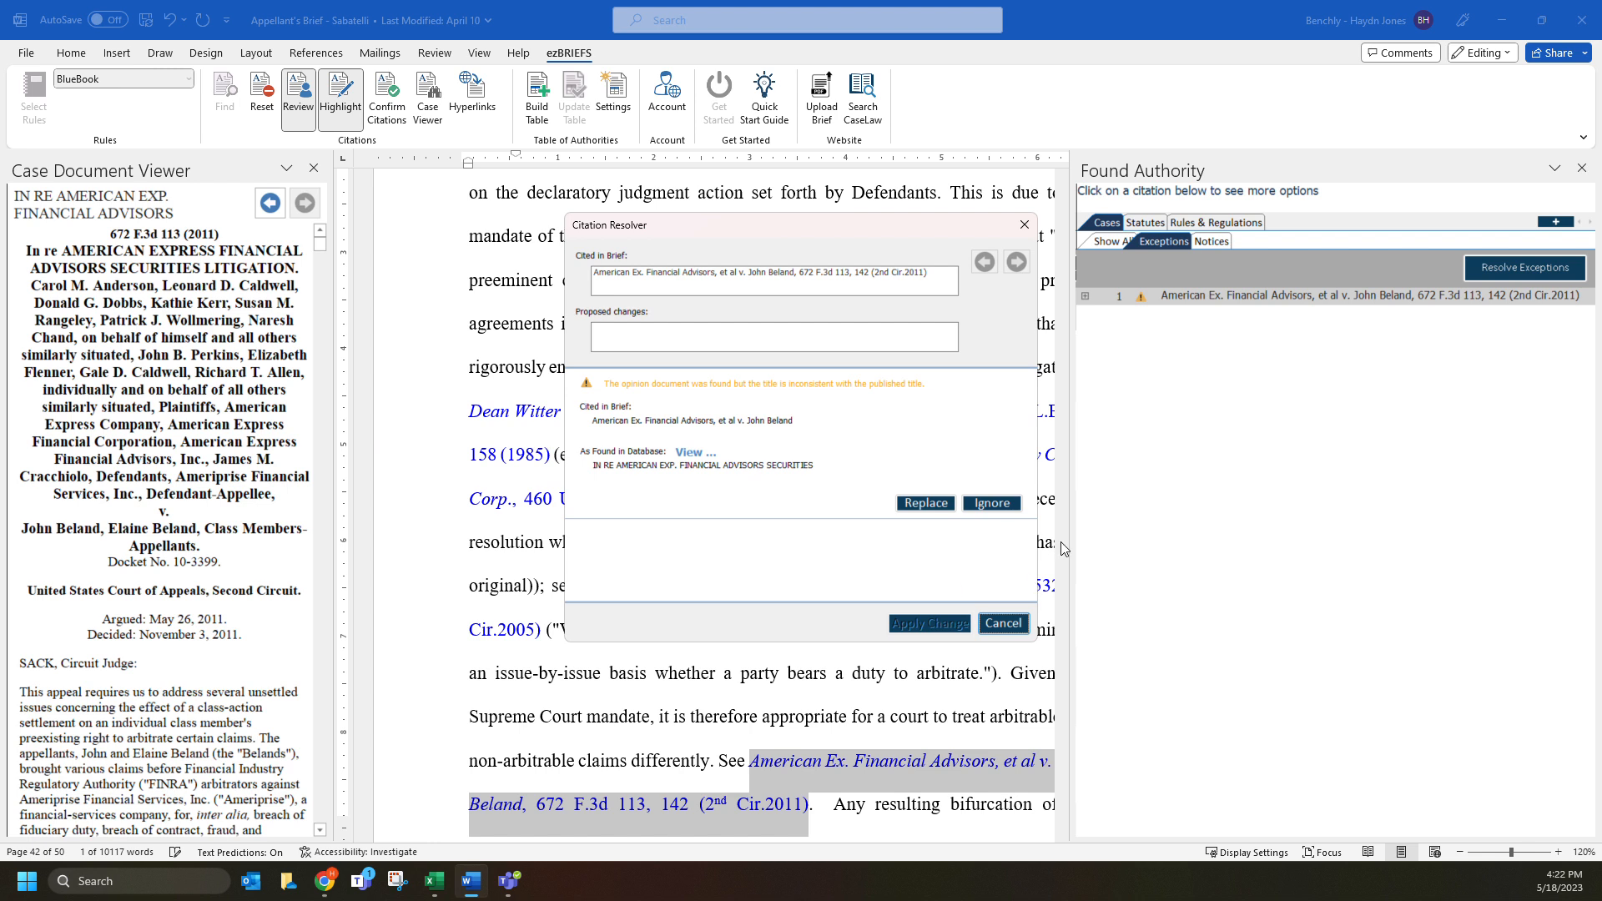
{"action": "left_click", "coordinate": [988, 508]}
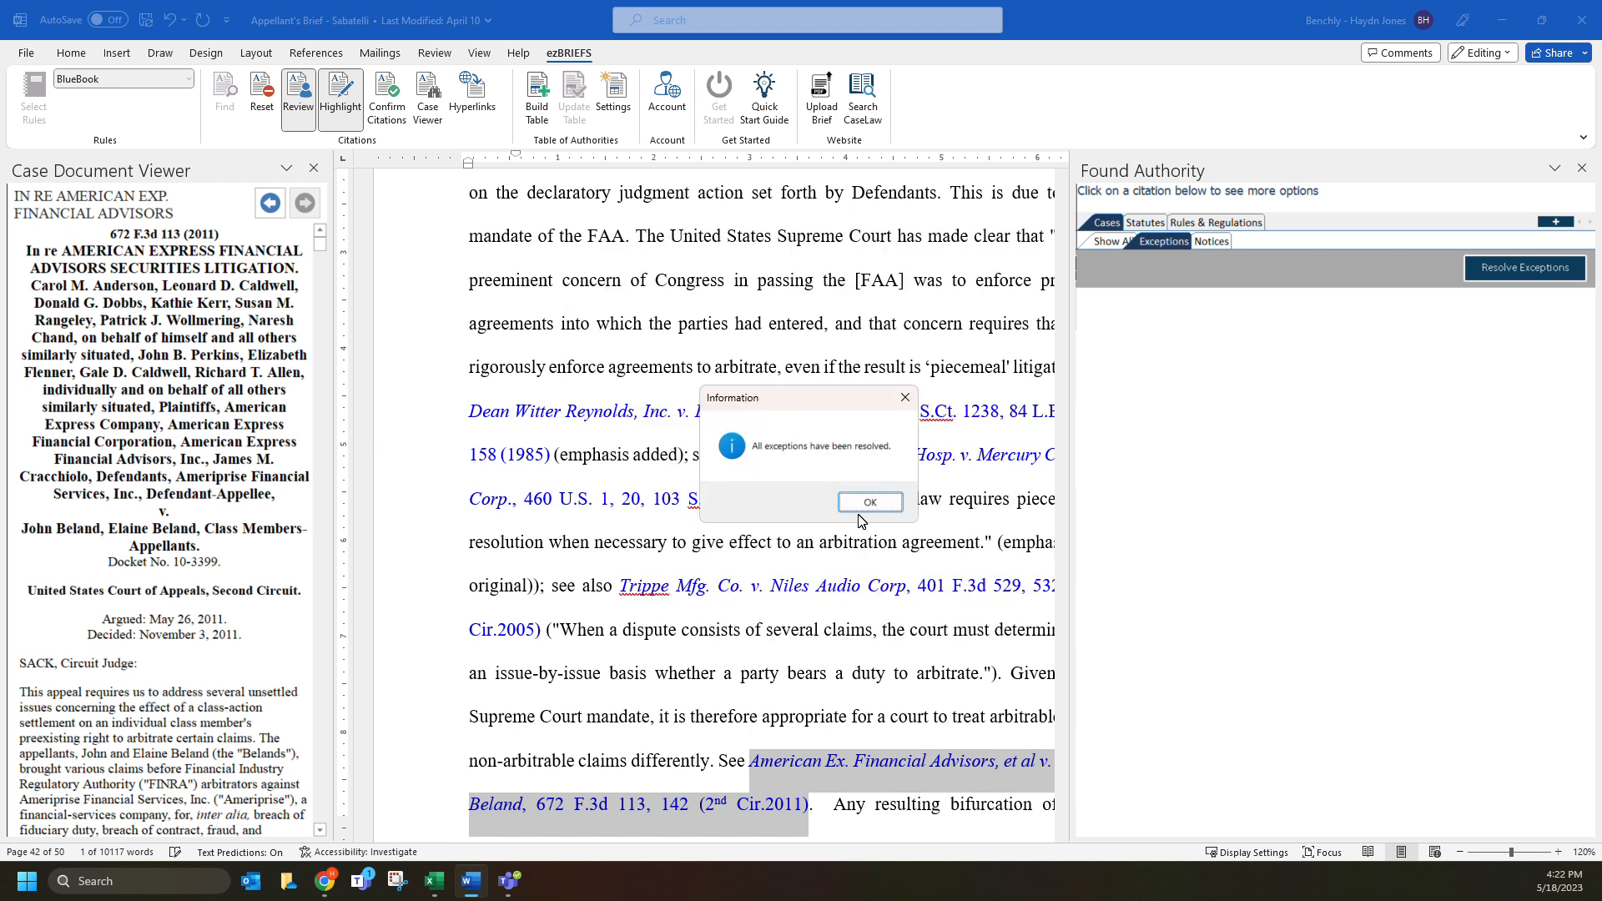
{"action": "left_click", "coordinate": [868, 503]}
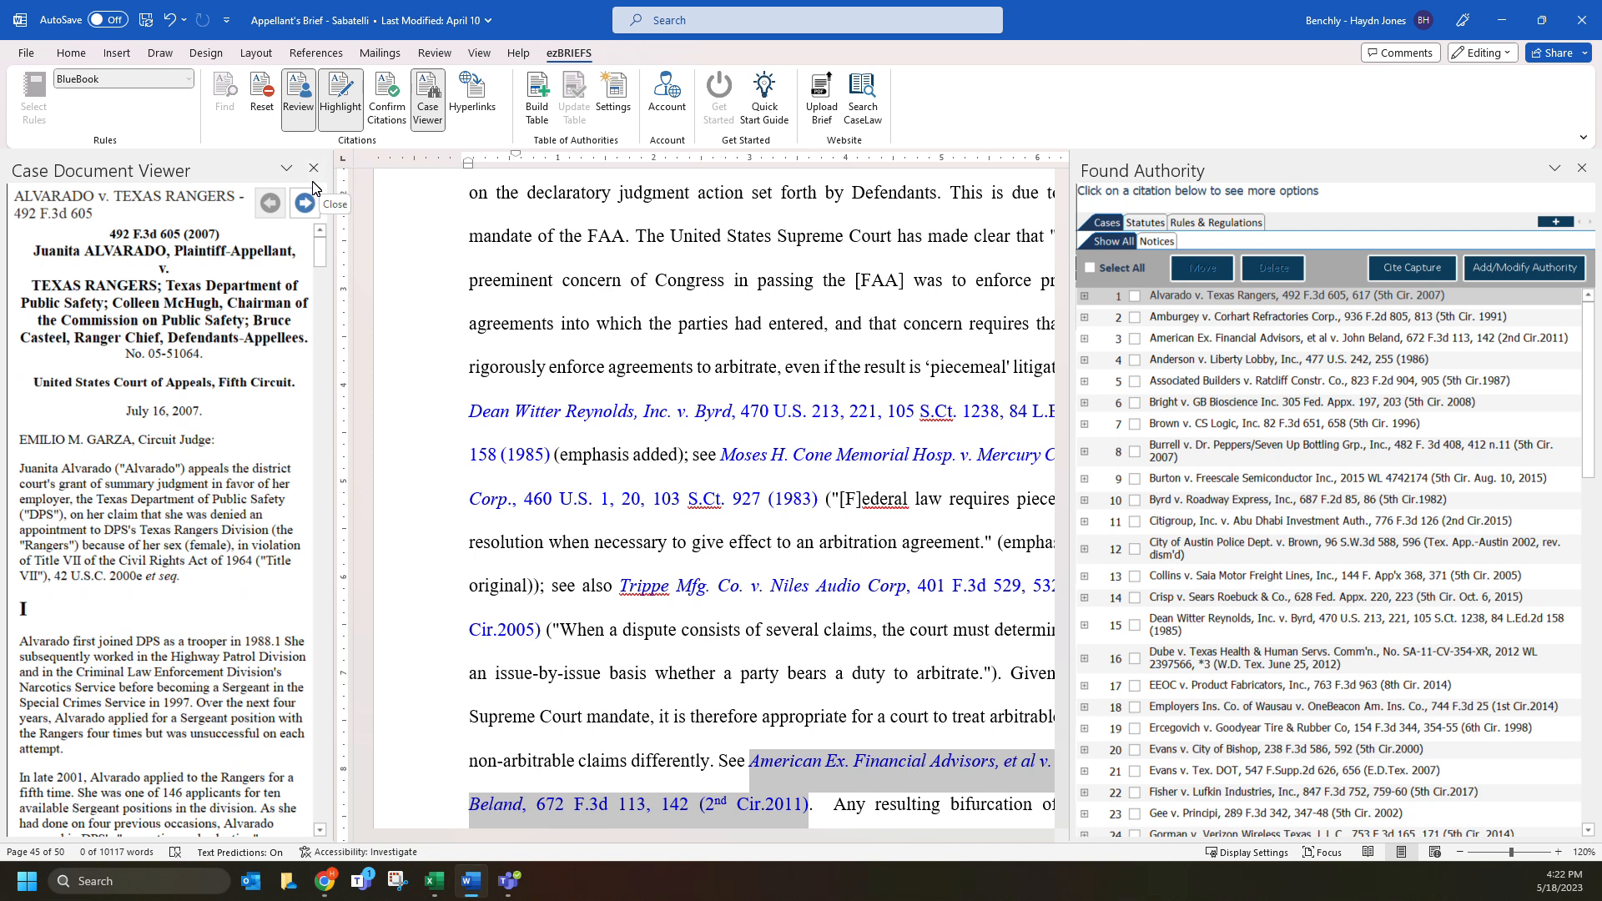
{"action": "left_click", "coordinate": [427, 113]}
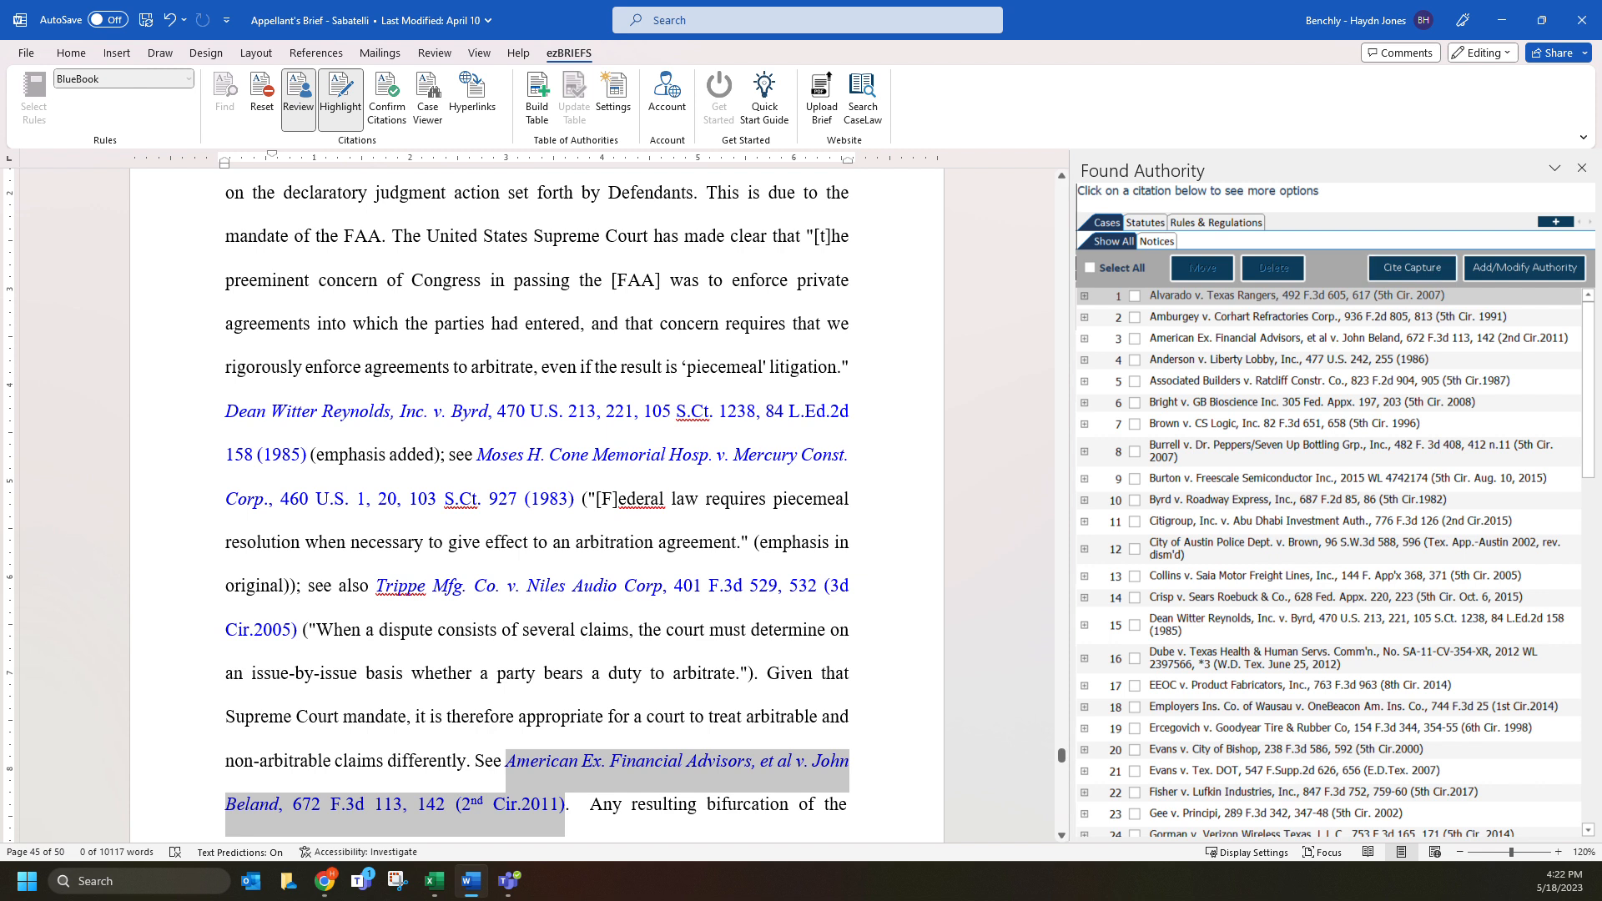
{"action": "left_click_drag", "start_coordinate": [411, 280], "coordinate": [733, 280]}
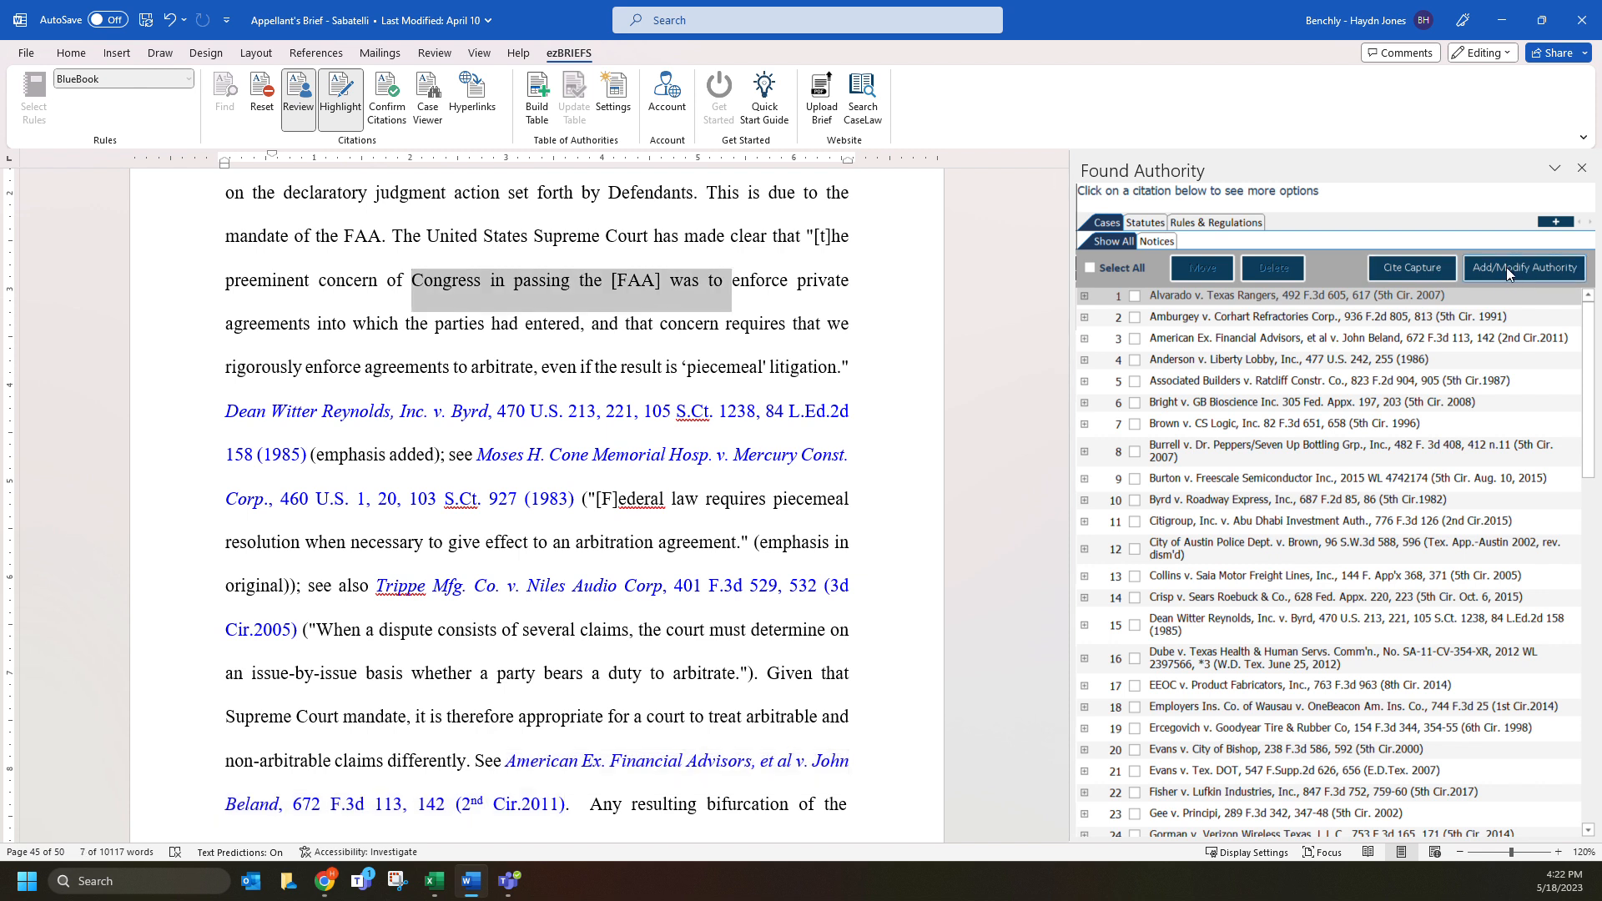
{"action": "left_click", "coordinate": [1505, 267]}
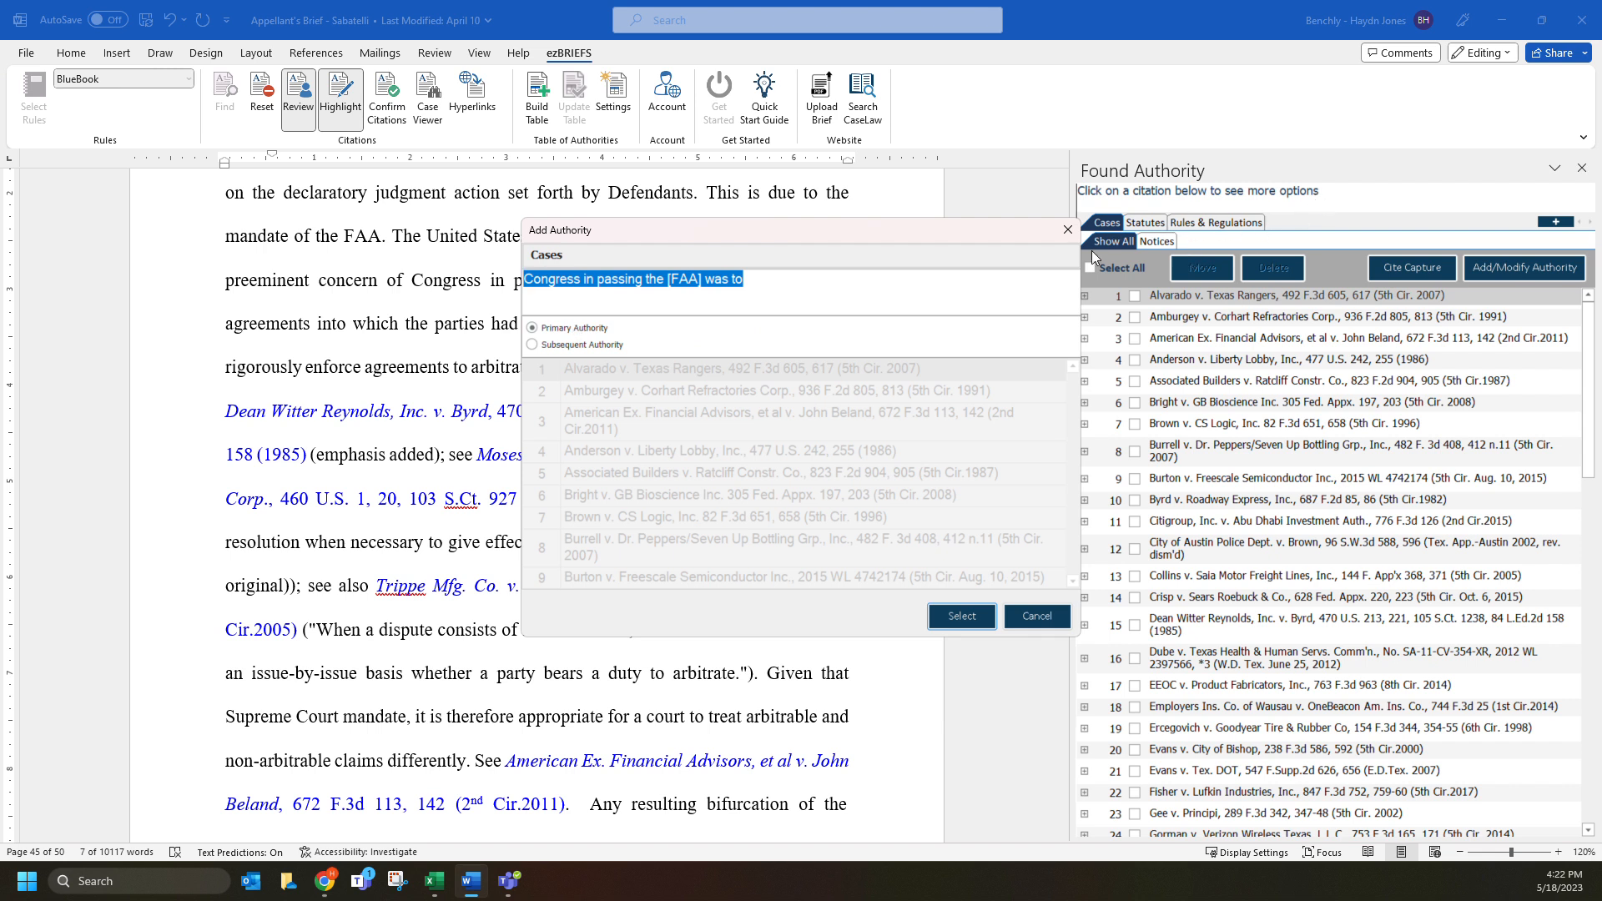
{"action": "left_click", "coordinate": [1037, 617]}
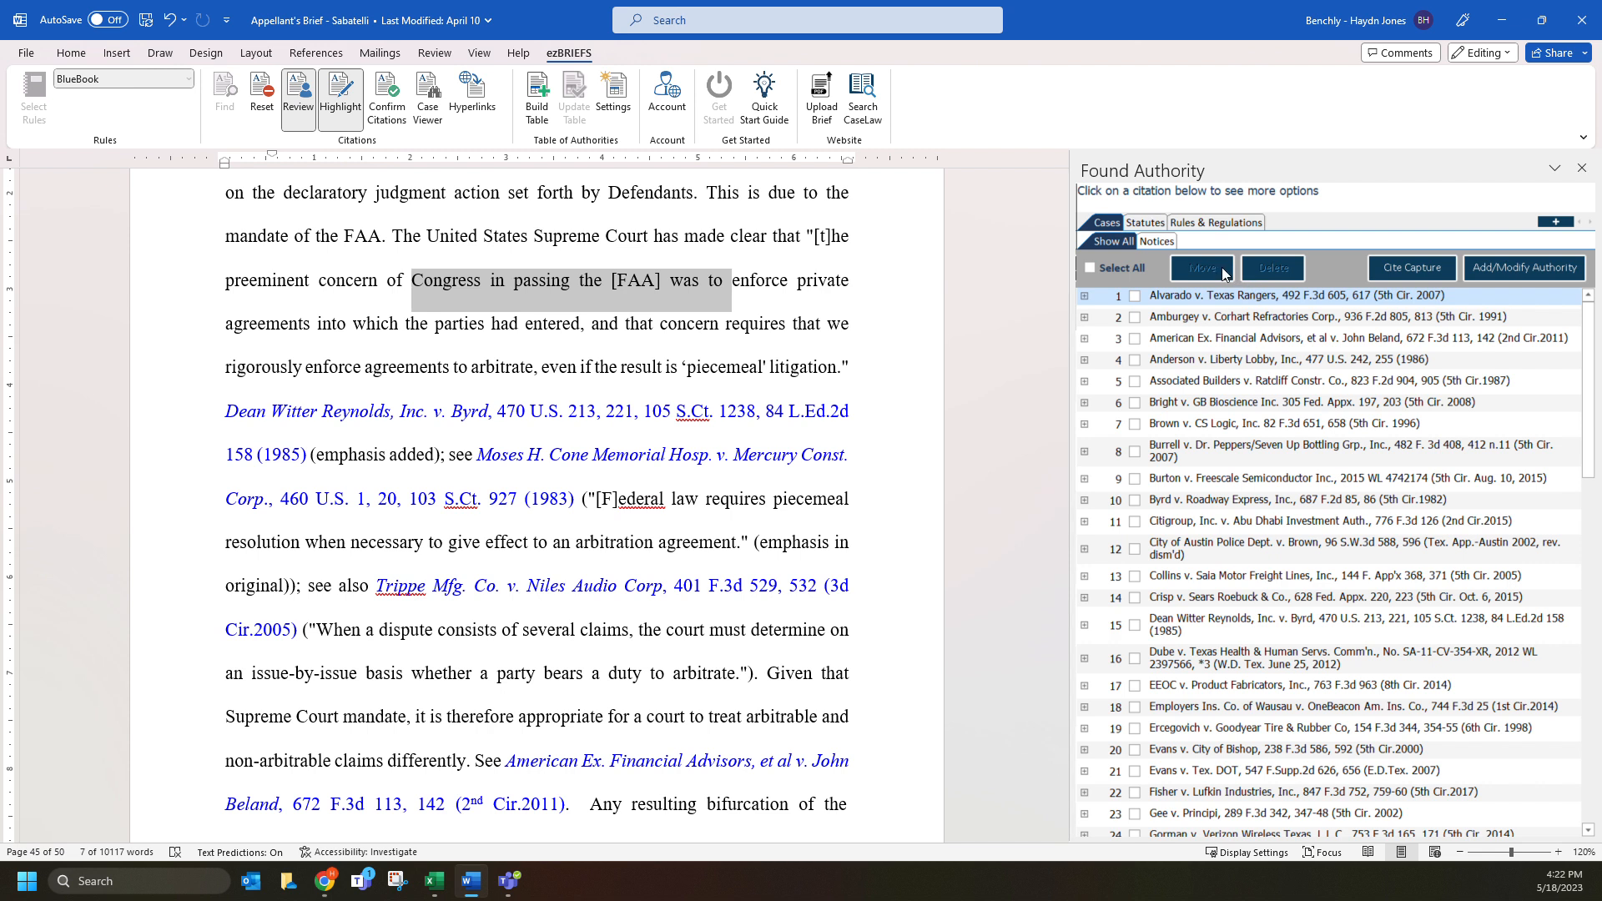
{"action": "left_click", "coordinate": [1134, 296]}
{"action": "left_click", "coordinate": [1141, 298]}
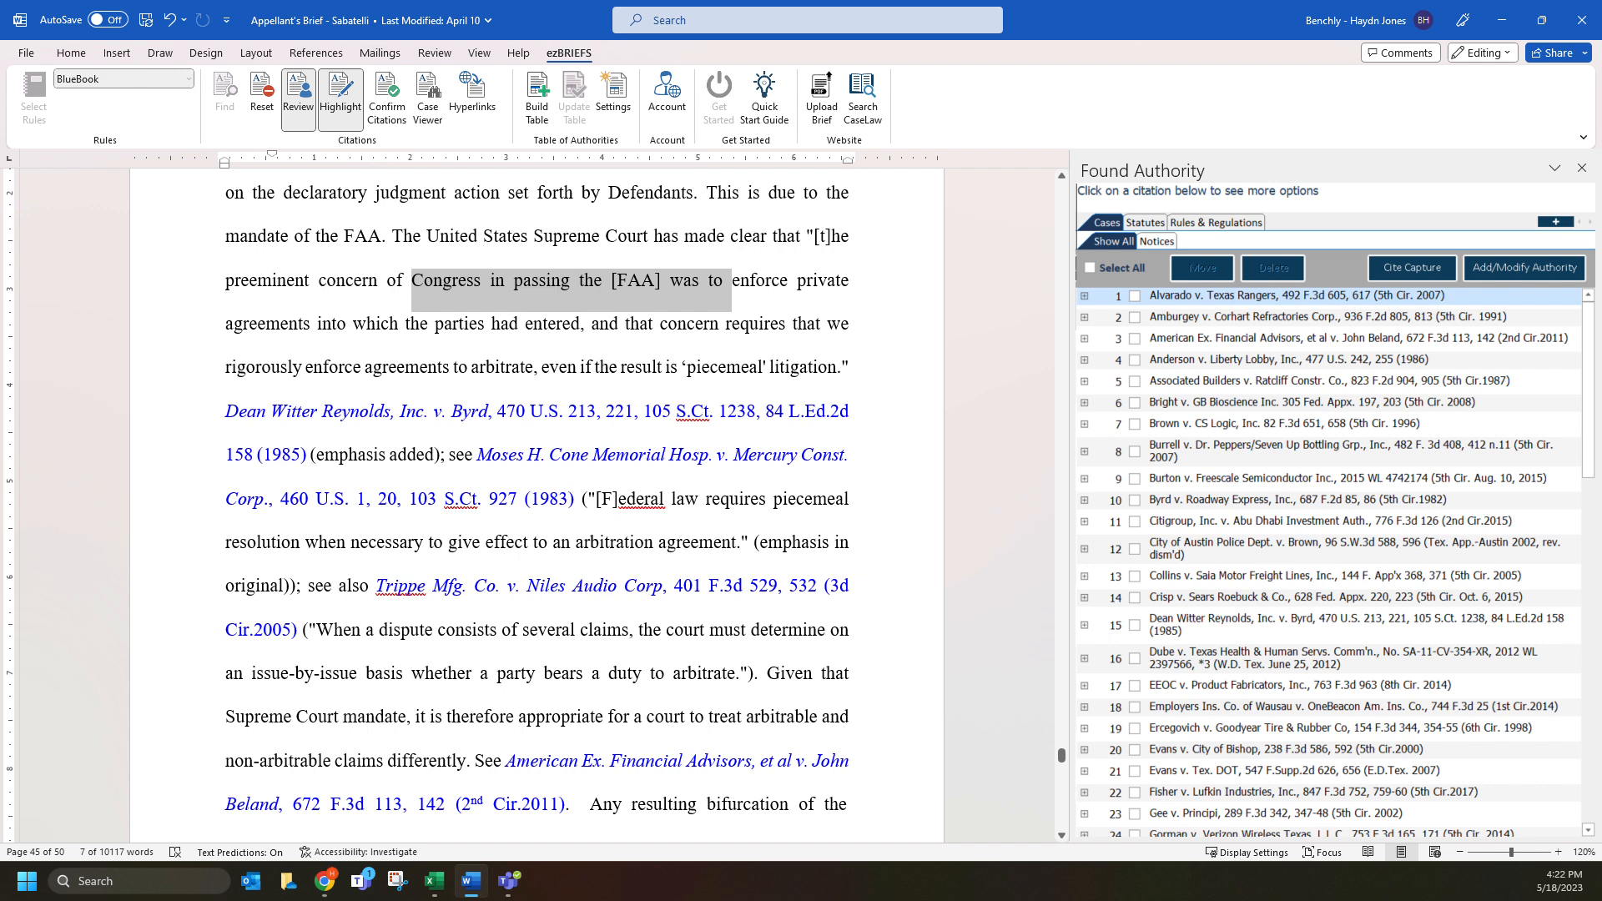
{"action": "left_click", "coordinate": [584, 284]}
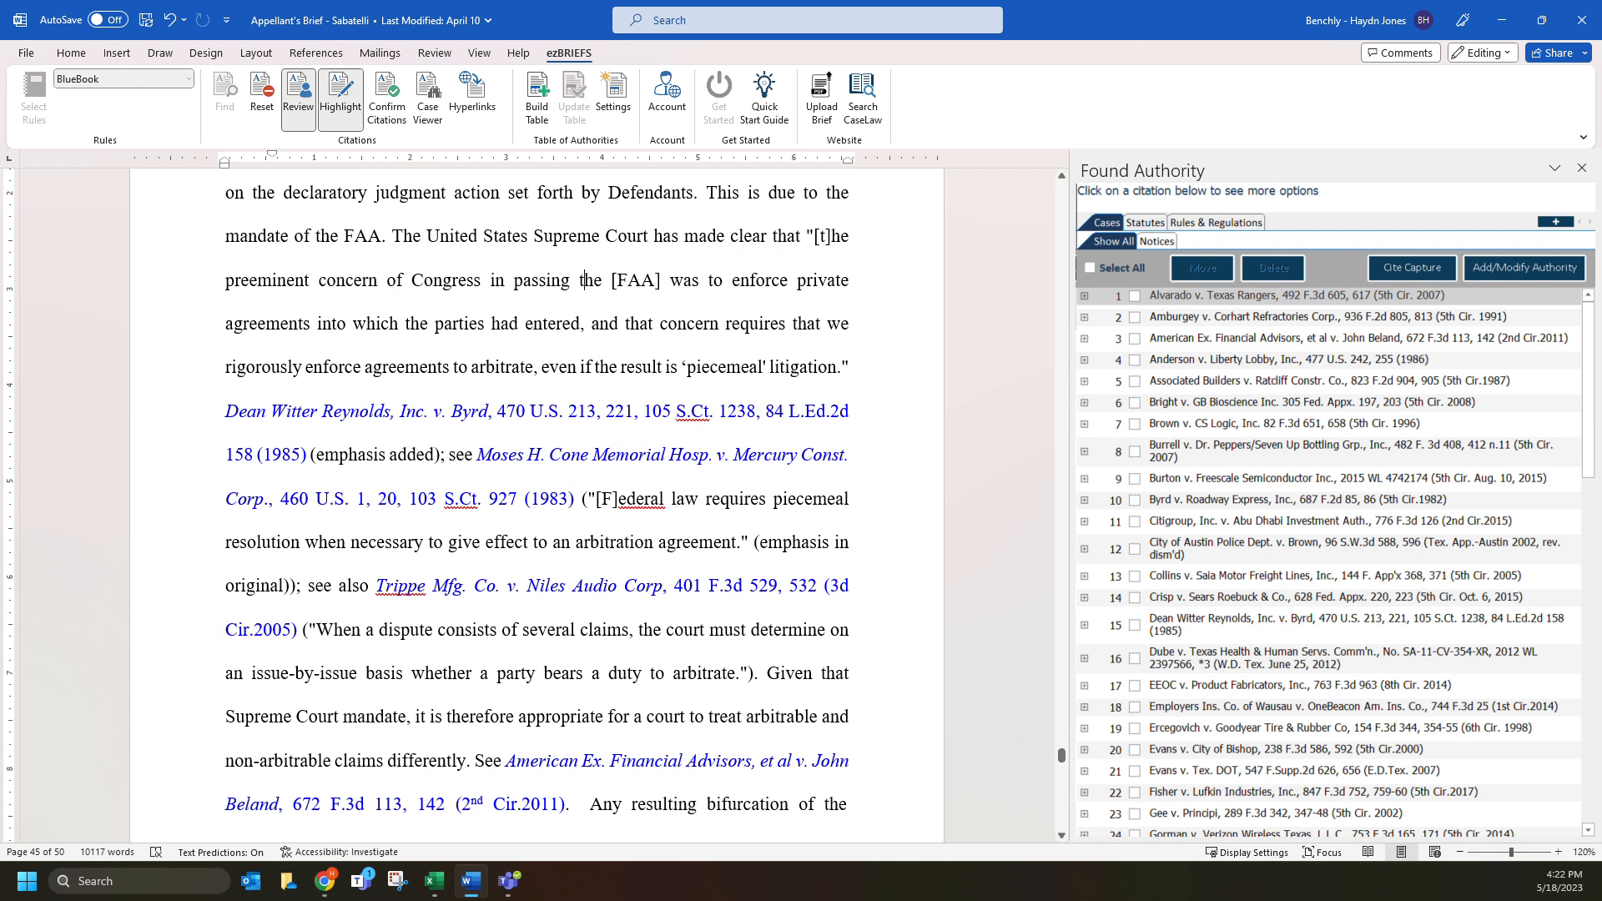
Place the cursor below the TABLE OF AUTHORITIES heading in the brief and check the table's positioning setting
{"action": "left_click_drag", "start_coordinate": [1060, 755], "coordinate": [1010, 282]}
{"action": "scroll", "coordinate": [536, 501], "scroll_direction": "up", "scroll_amount": 7}
{"action": "scroll", "coordinate": [536, 500], "scroll_direction": "down", "scroll_amount": 1}
{"action": "left_click", "coordinate": [236, 296]}
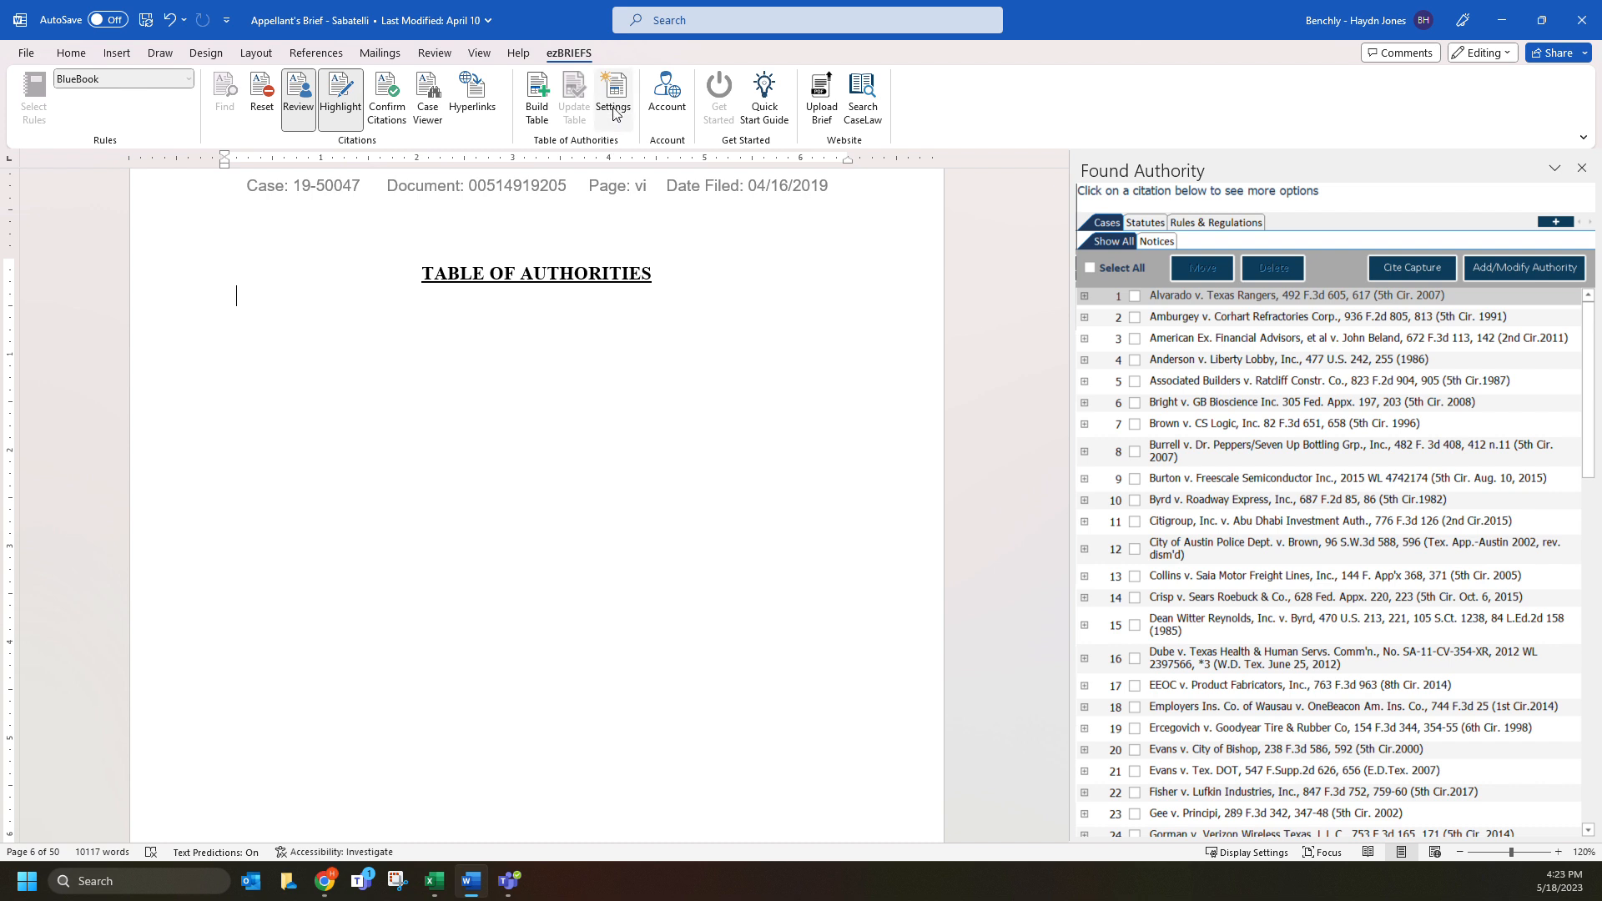
{"action": "left_click", "coordinate": [614, 110]}
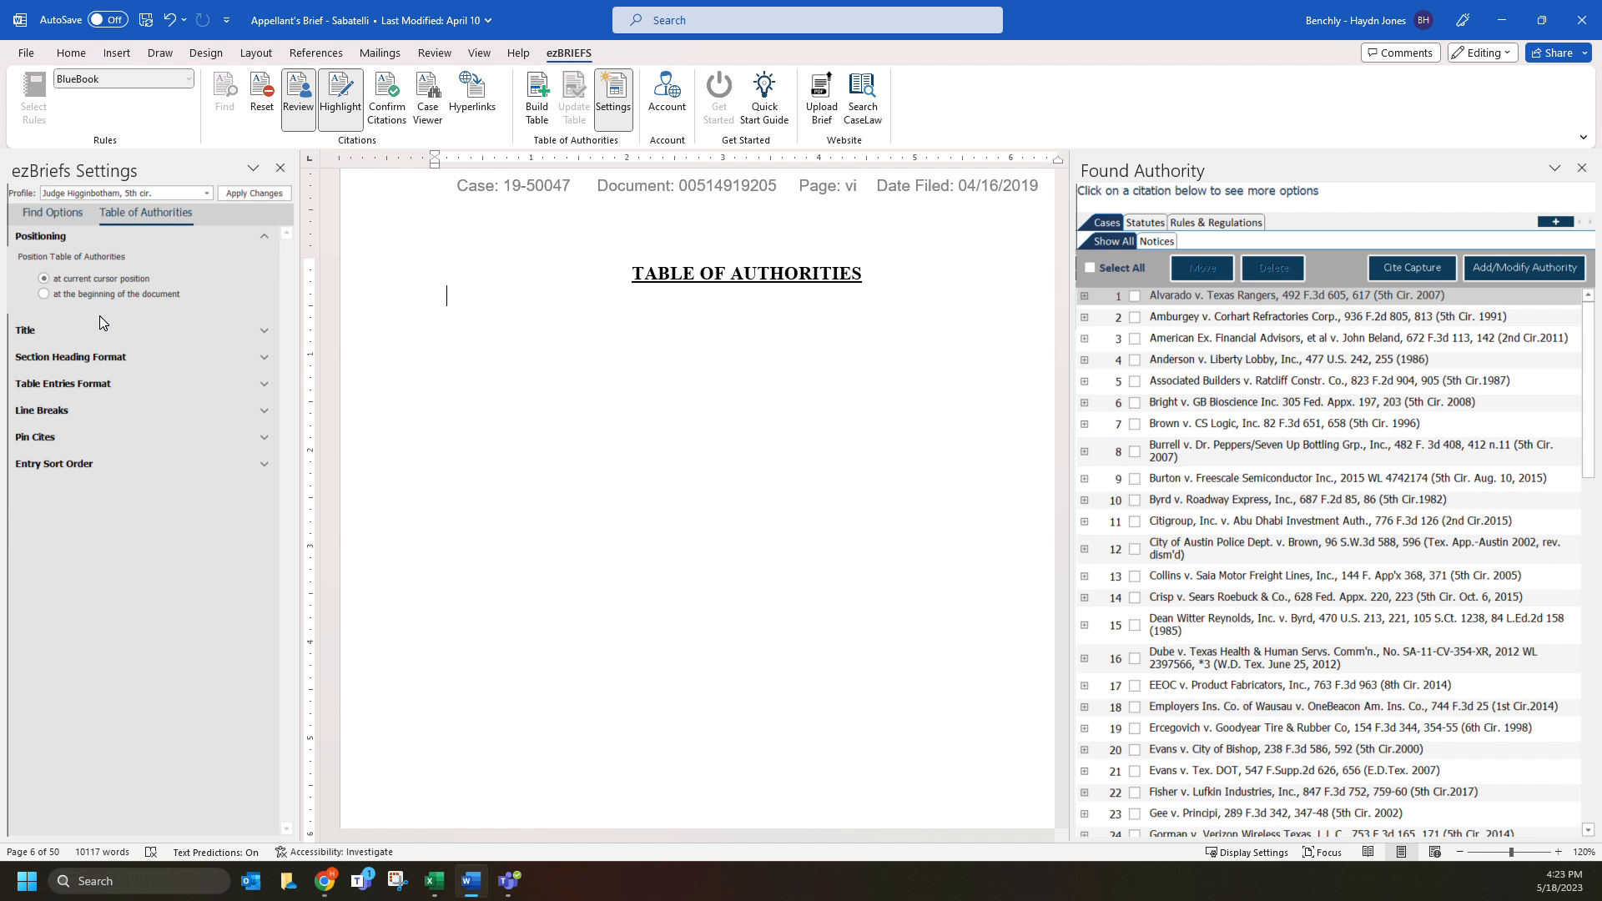
{"action": "left_click", "coordinate": [78, 238]}
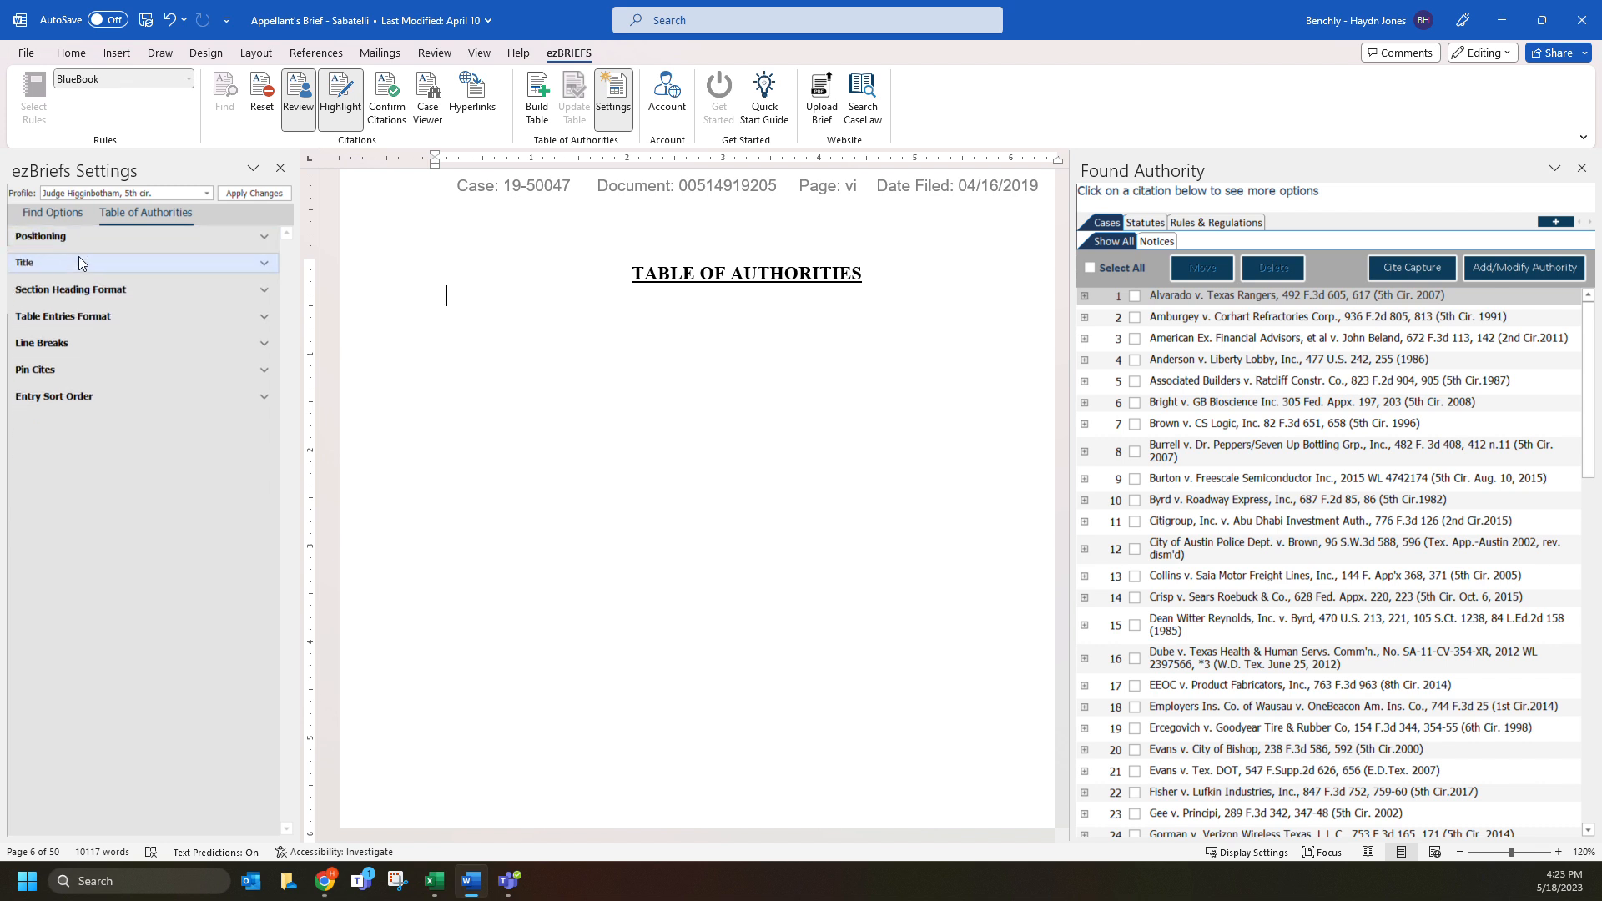
Replace the first word of the table's title text with INDEX and leave the title excluded from the table
{"action": "left_click", "coordinate": [79, 265]}
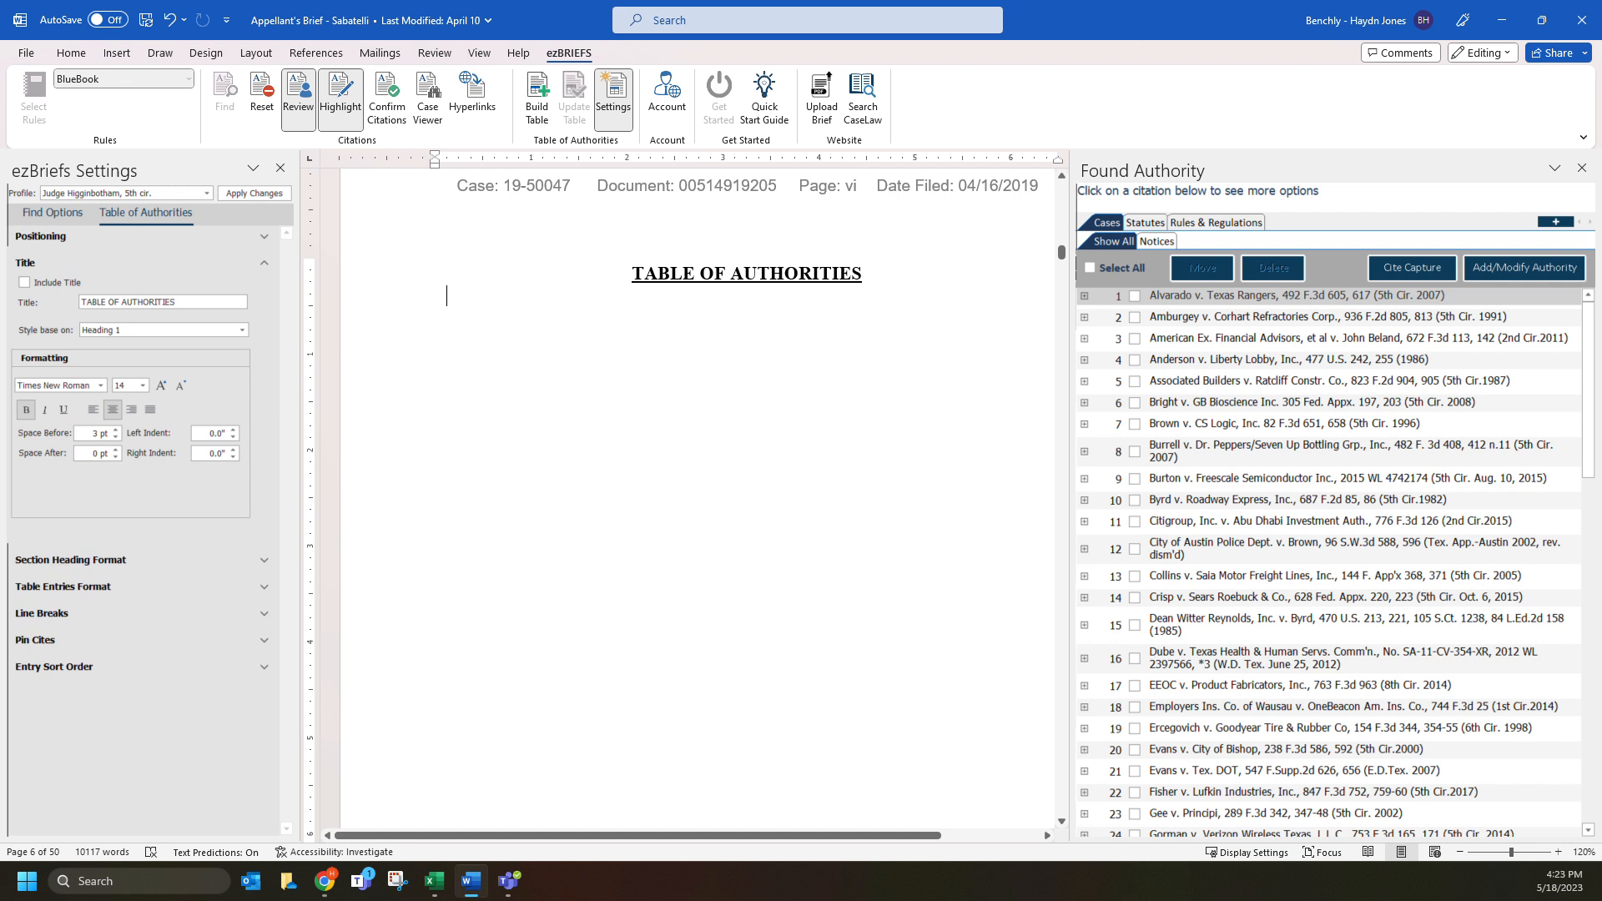
{"action": "left_click", "coordinate": [25, 285]}
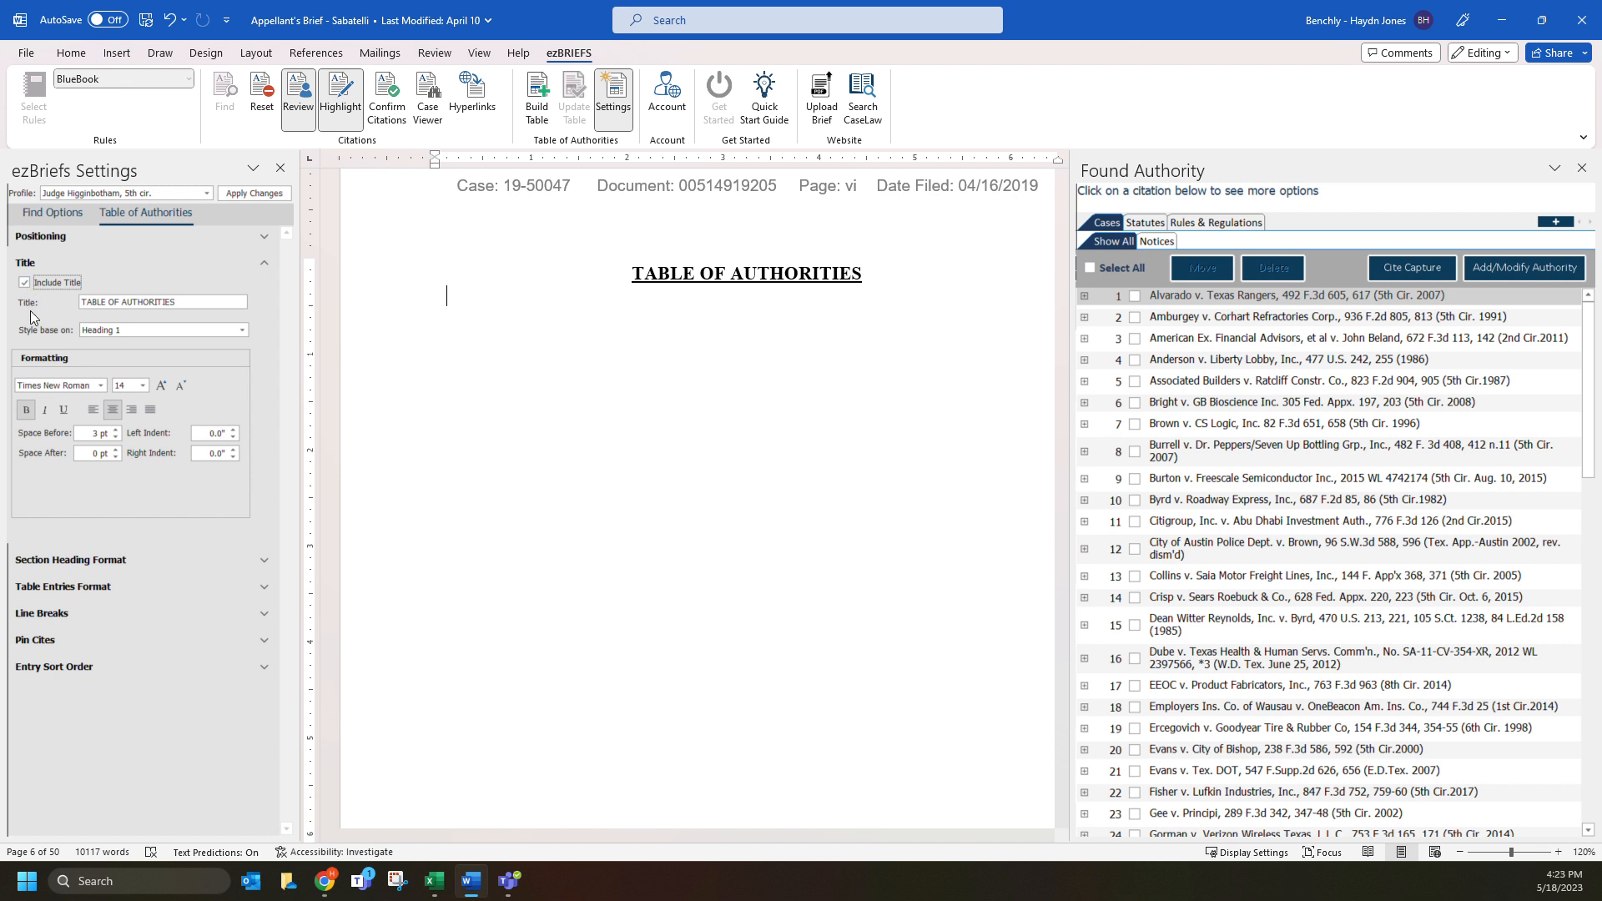
{"action": "double_click", "coordinate": [93, 302]}
{"action": "type", "text": "INDEX"}
{"action": "left_click", "coordinate": [25, 284]}
{"action": "left_click", "coordinate": [105, 264]}
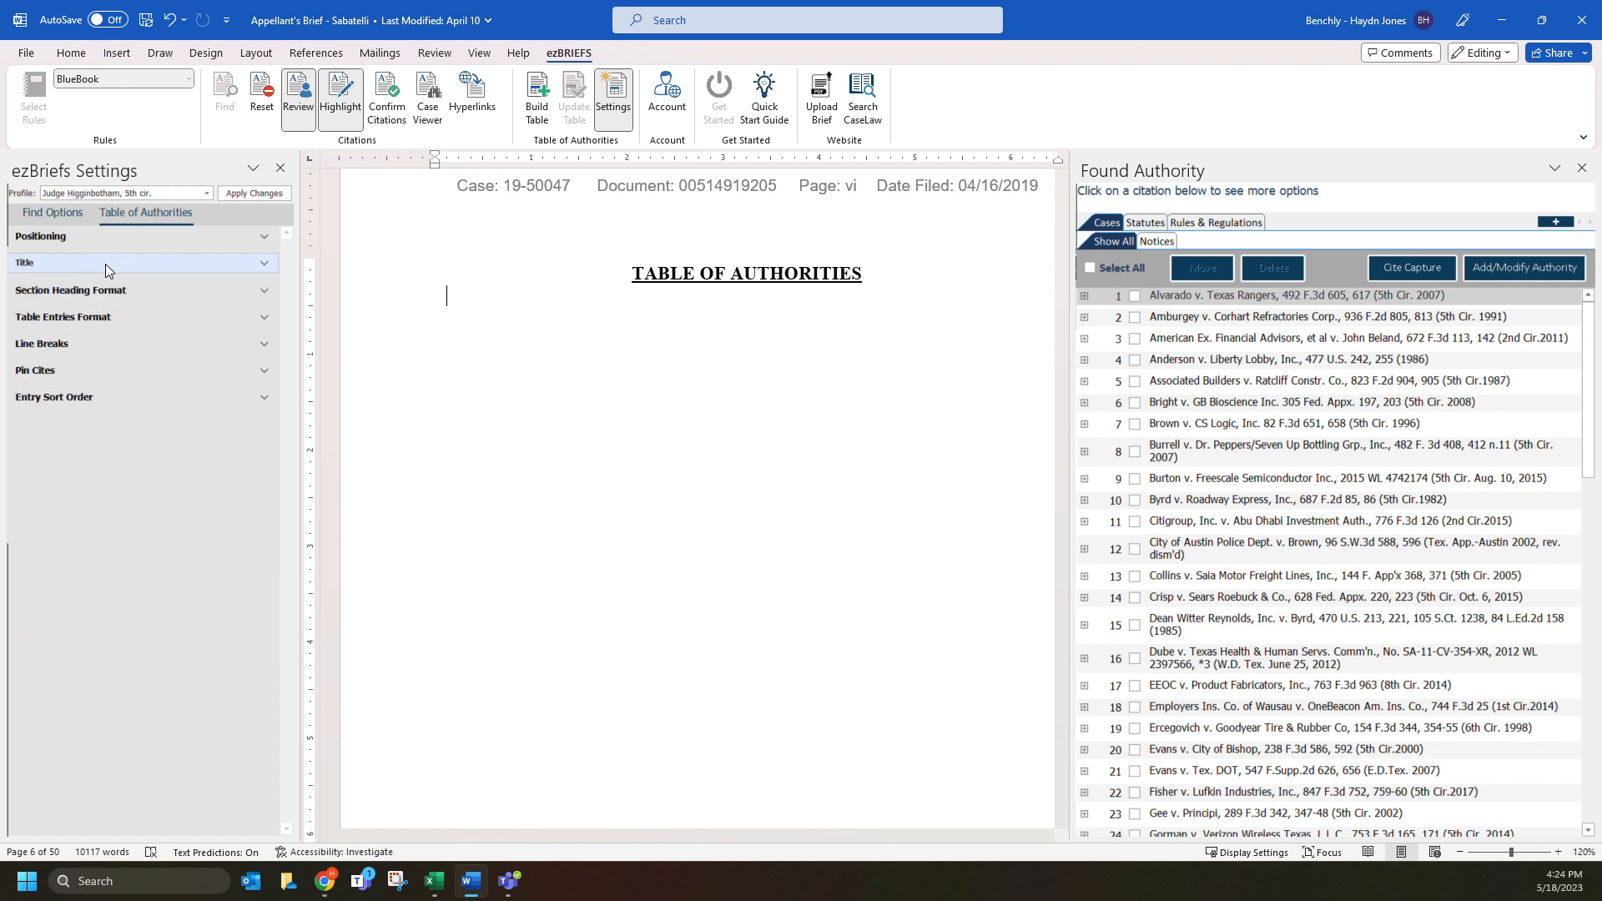
Set the section heading format of the table of authorities to Arial and turn off its underline
{"action": "left_click", "coordinate": [92, 289]}
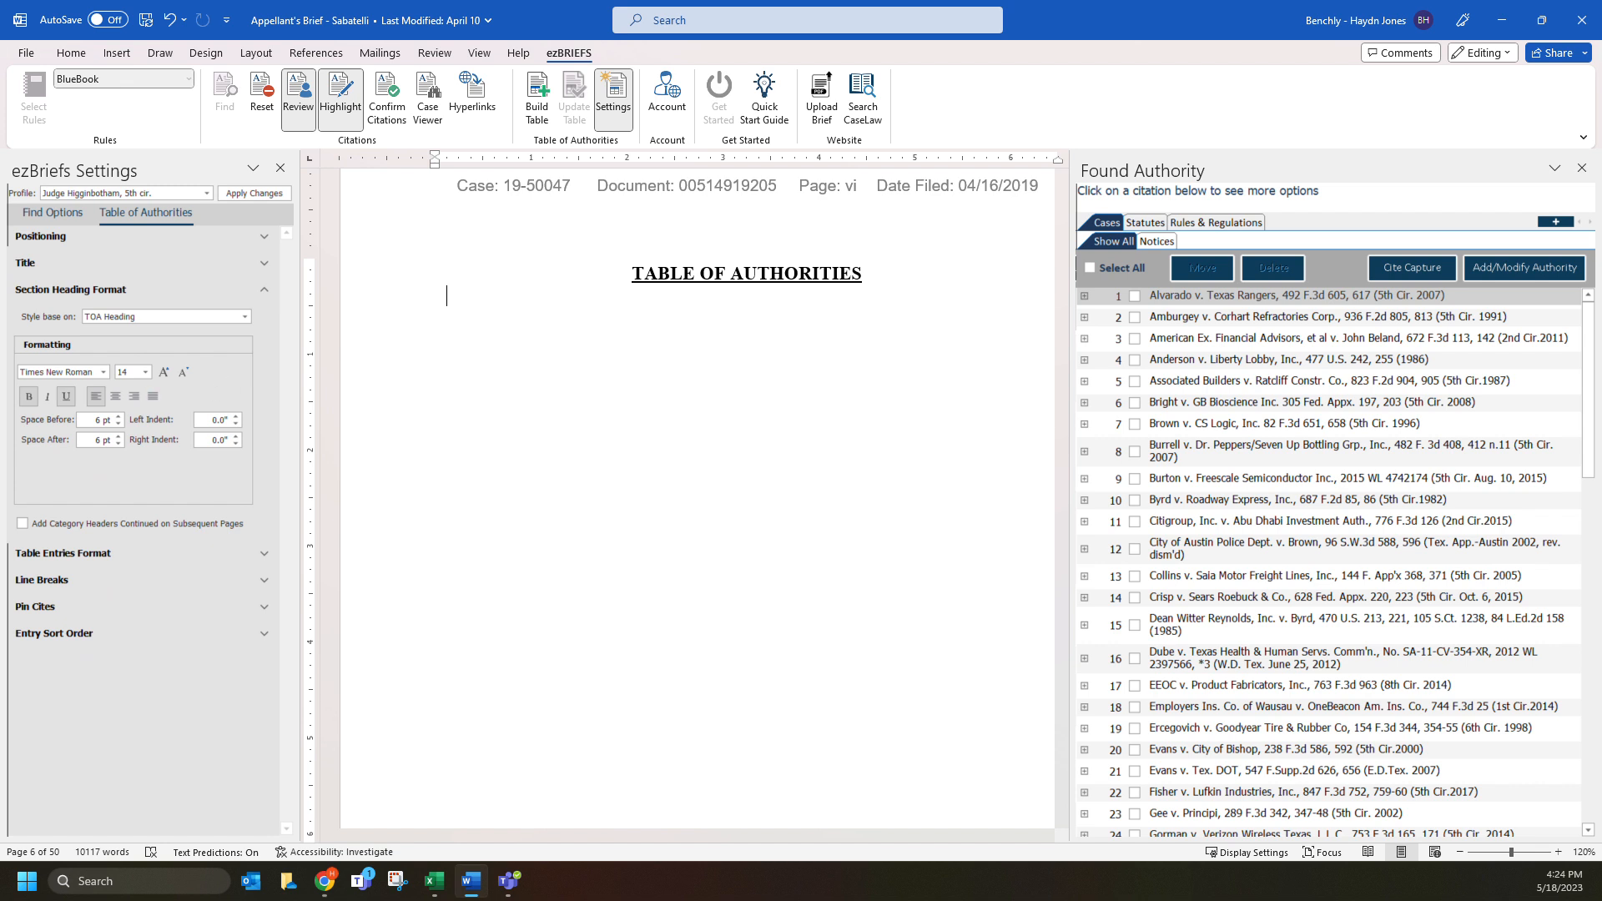
{"action": "left_click", "coordinate": [106, 375]}
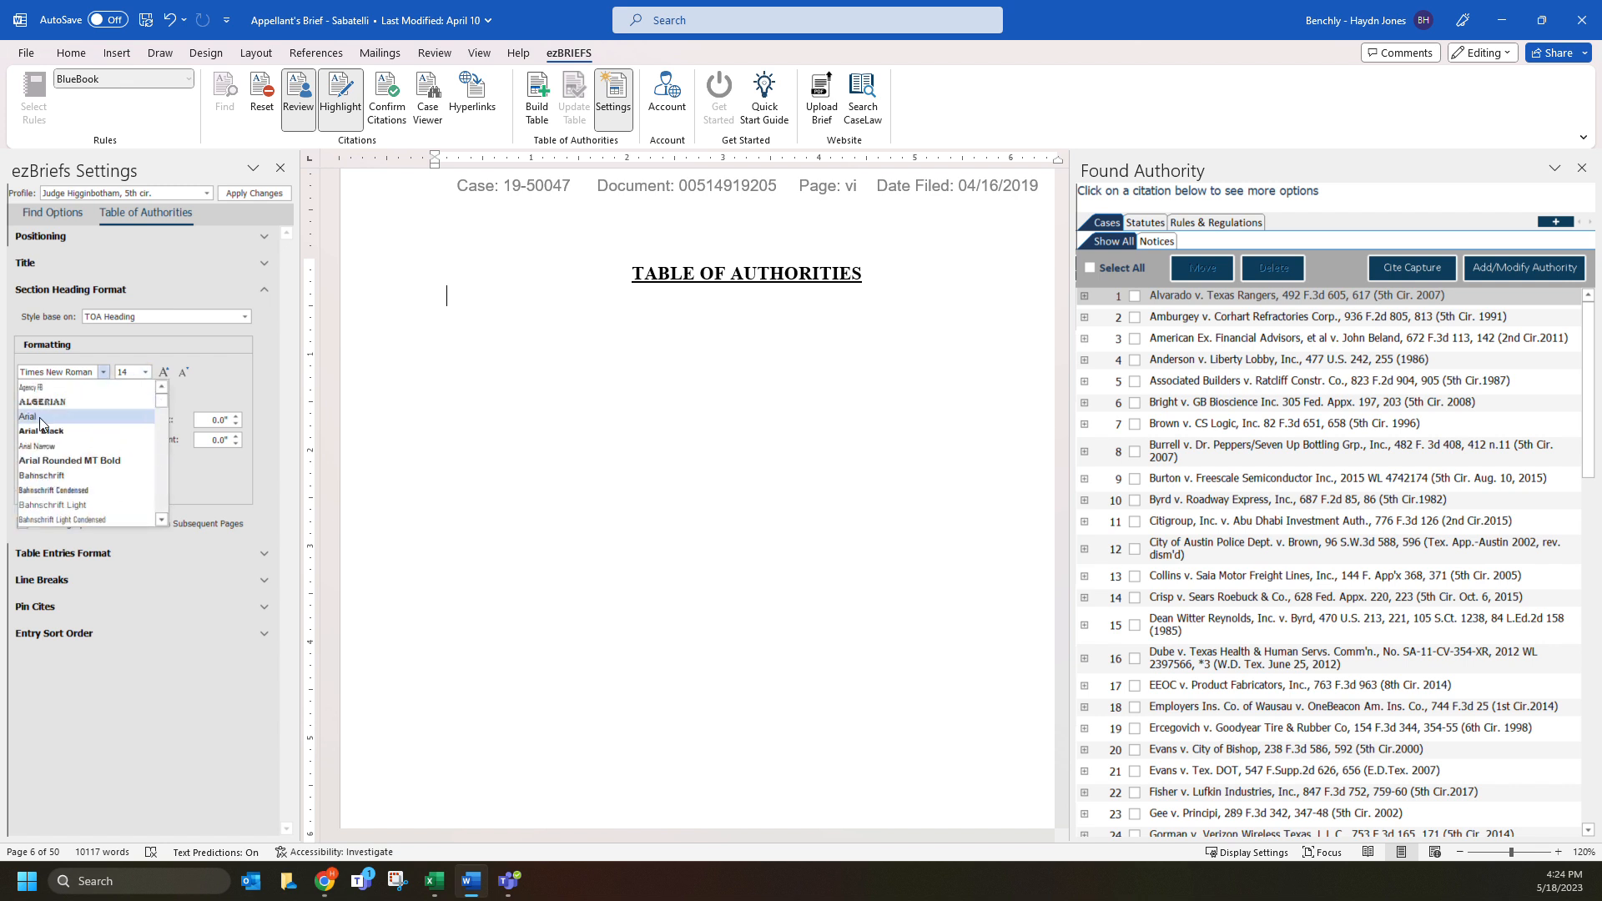
{"action": "left_click", "coordinate": [41, 417]}
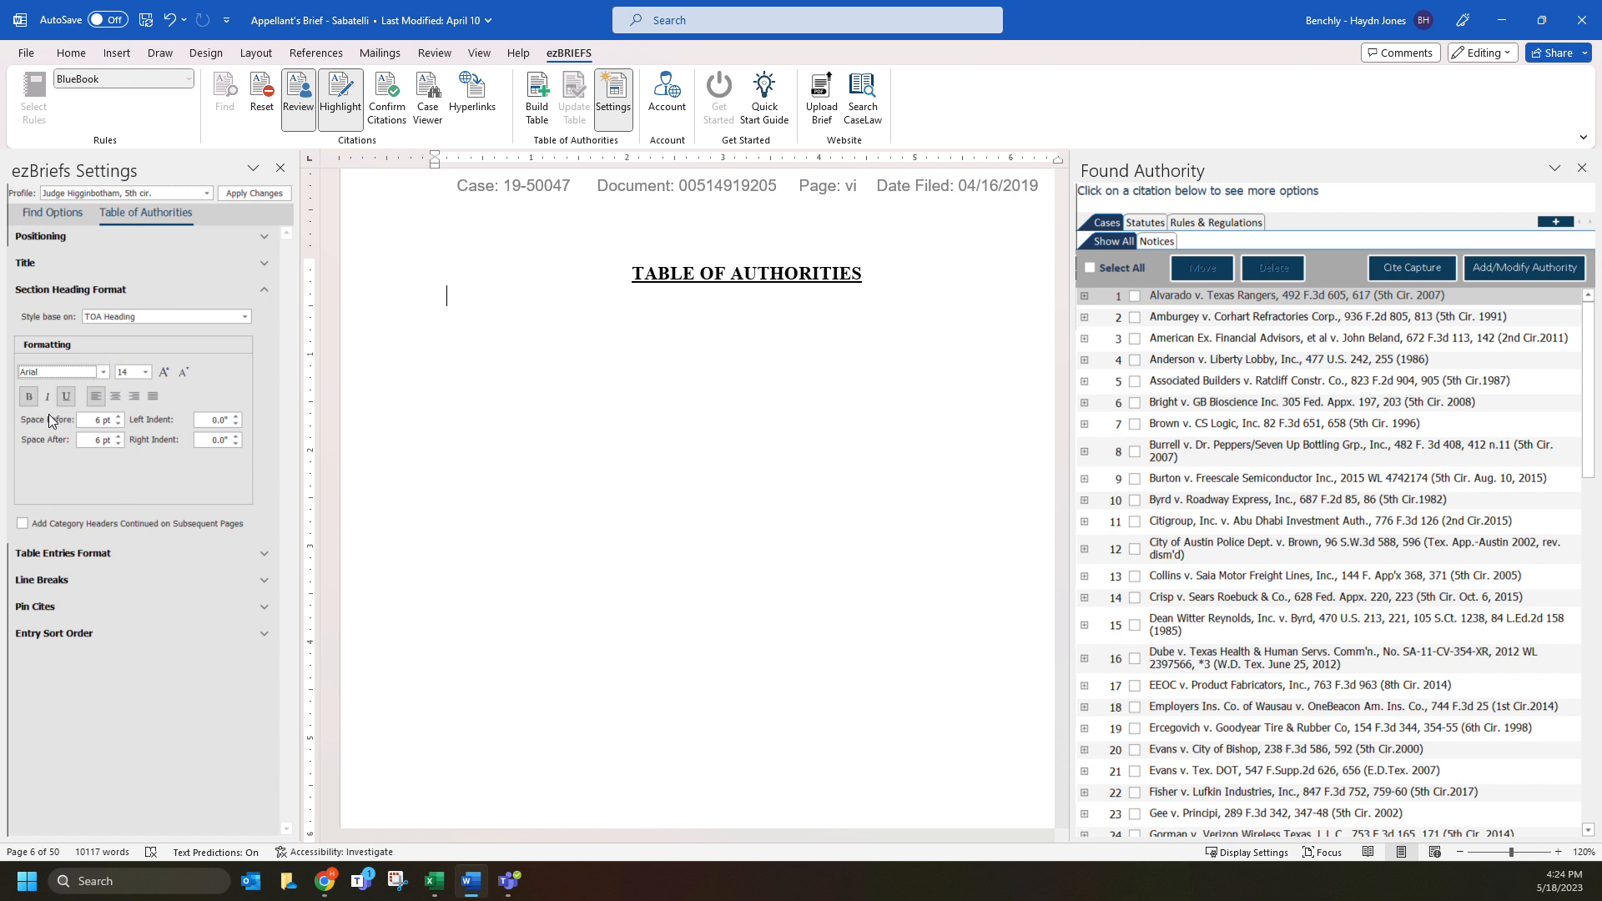
{"action": "left_click", "coordinate": [67, 400]}
{"action": "left_click", "coordinate": [153, 295]}
Set the font of the table entries to Arial in the table entries format
{"action": "left_click", "coordinate": [135, 322]}
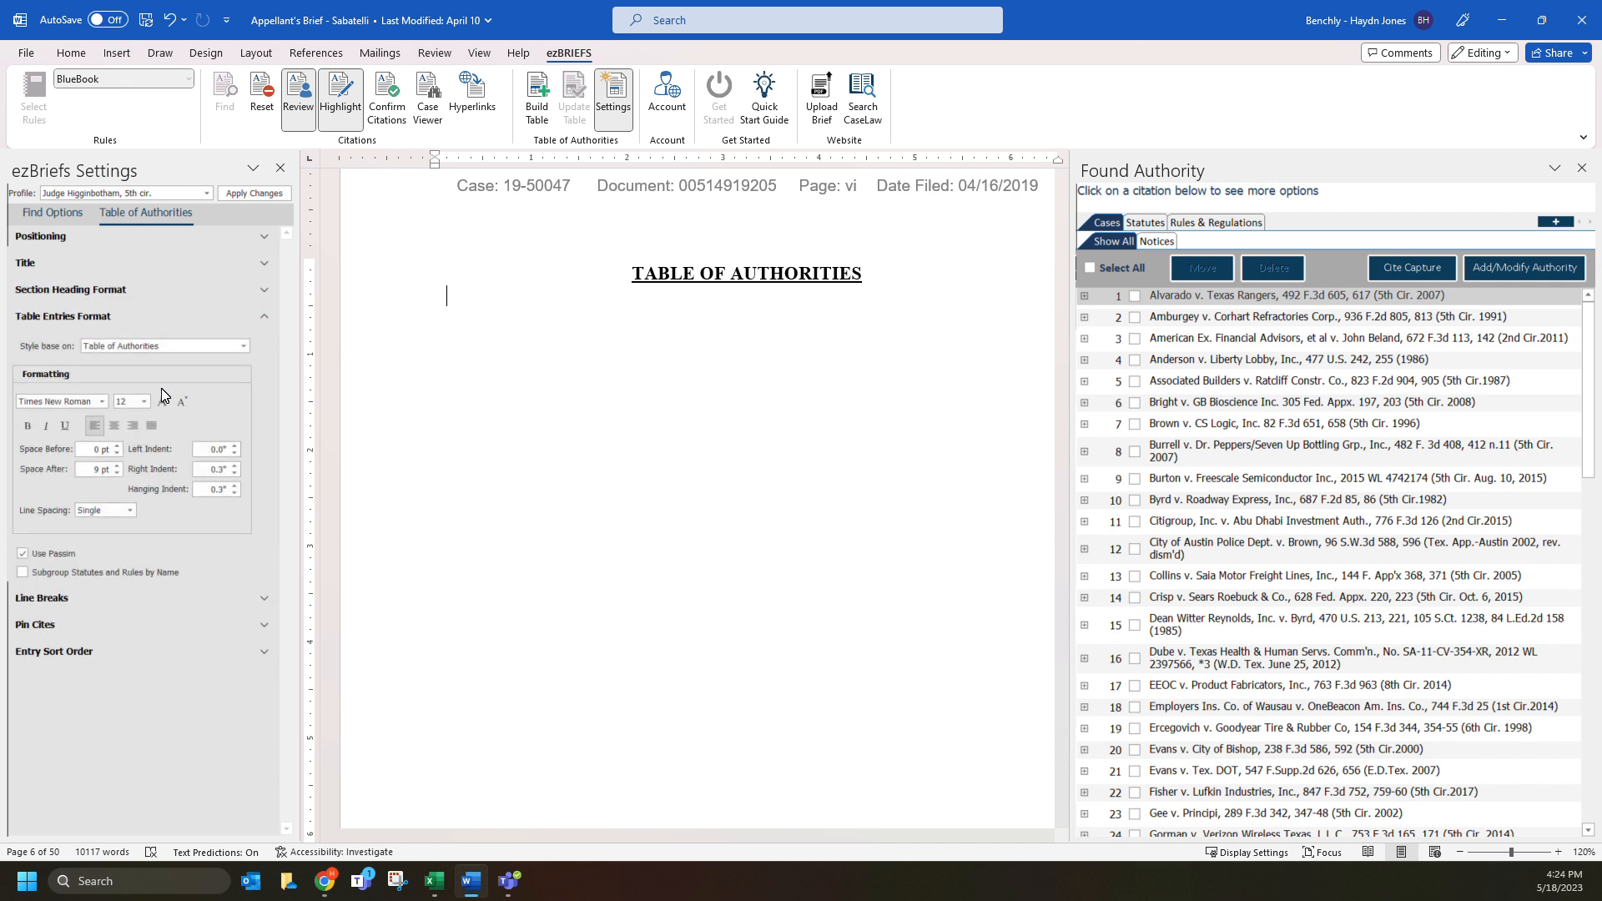
{"action": "left_click", "coordinate": [102, 402]}
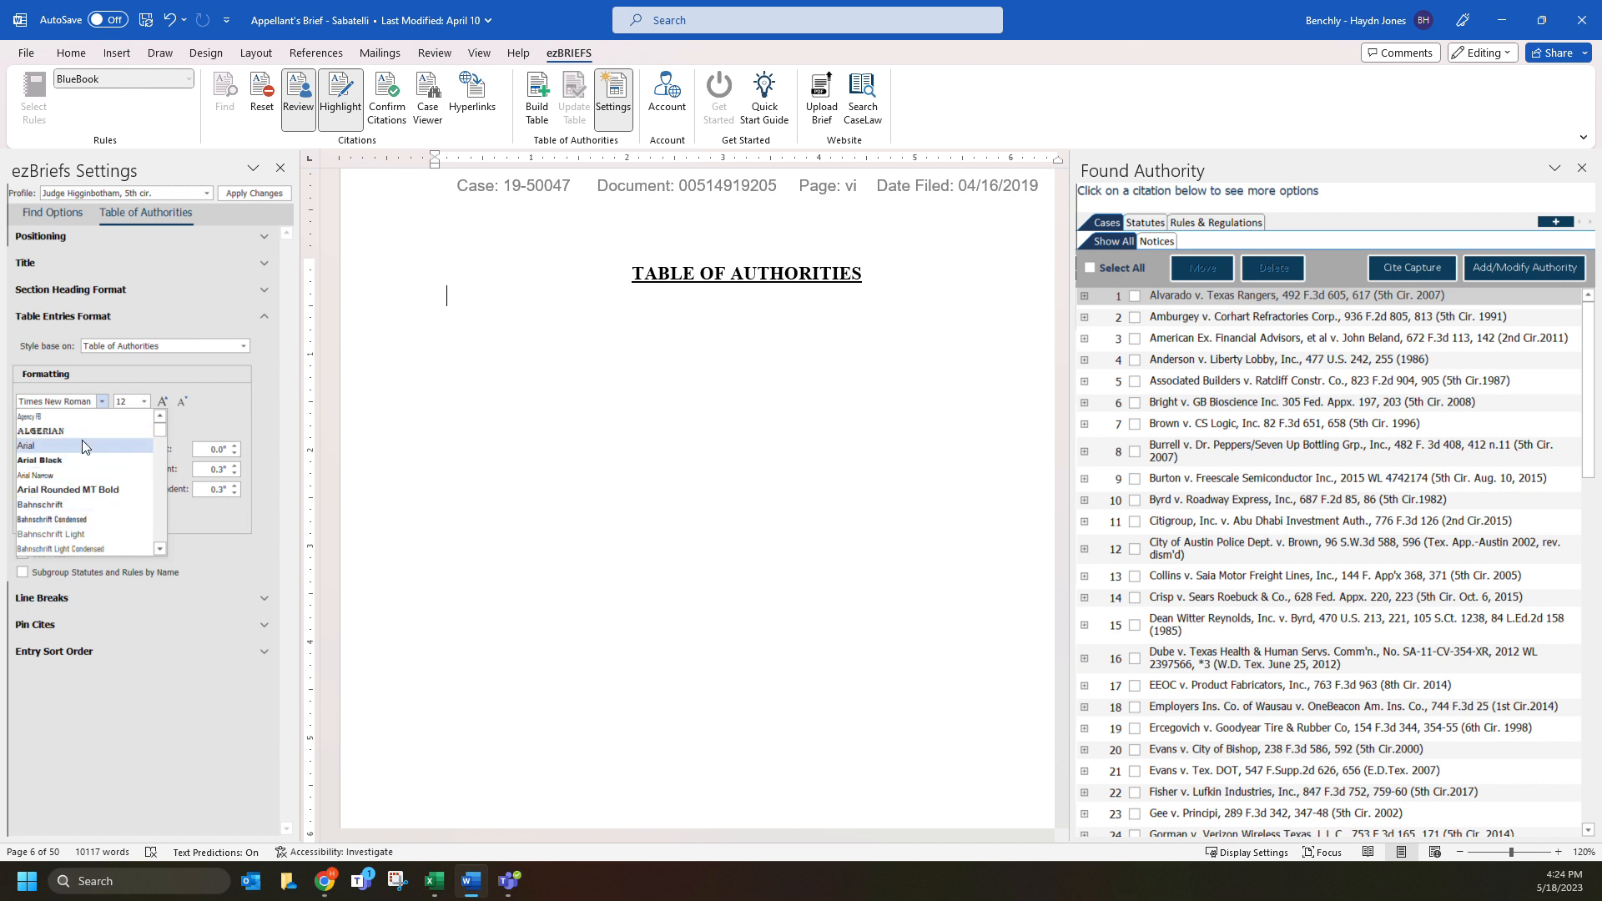
{"action": "left_click", "coordinate": [40, 449]}
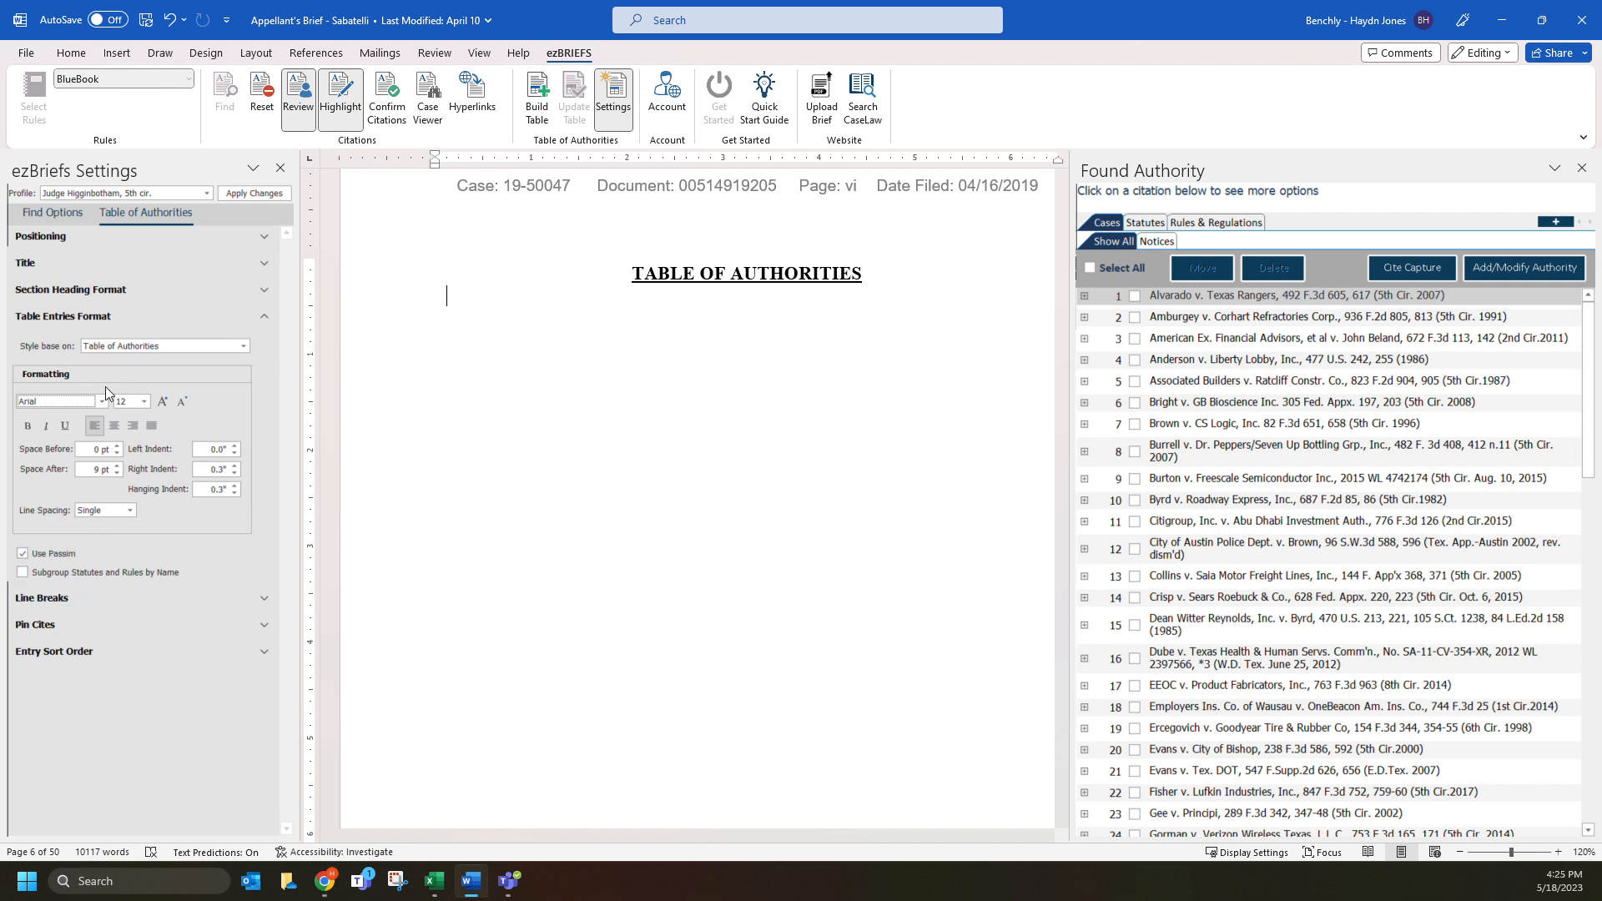
{"action": "left_click", "coordinate": [142, 317]}
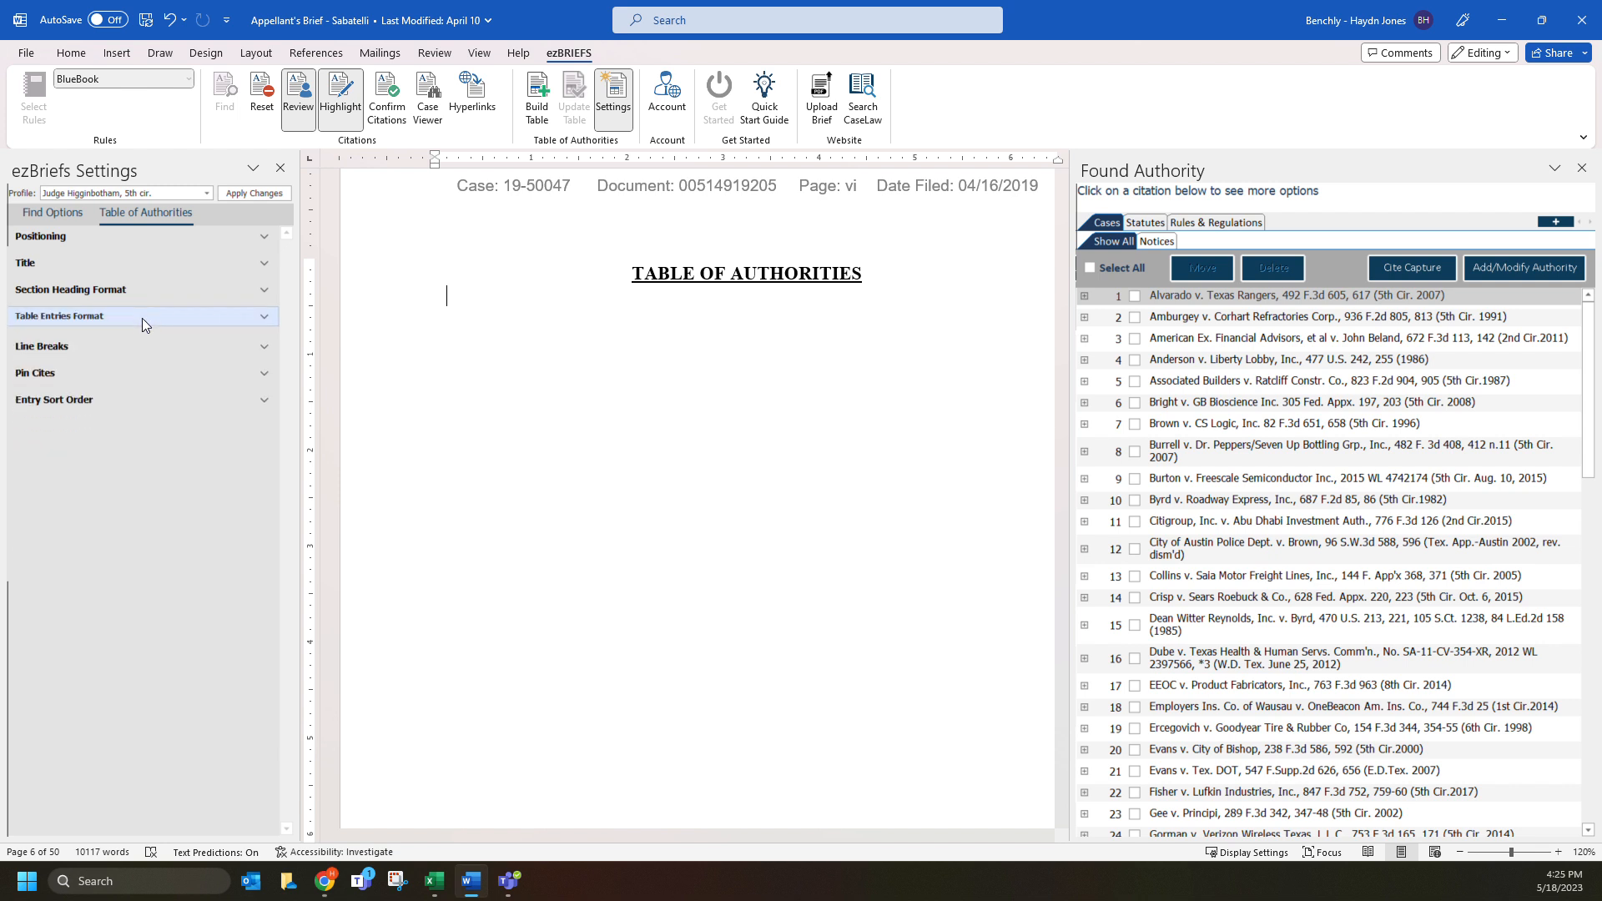
Review the line break, pin cite and entry sort order settings for the table of authorities
{"action": "left_click", "coordinate": [108, 344]}
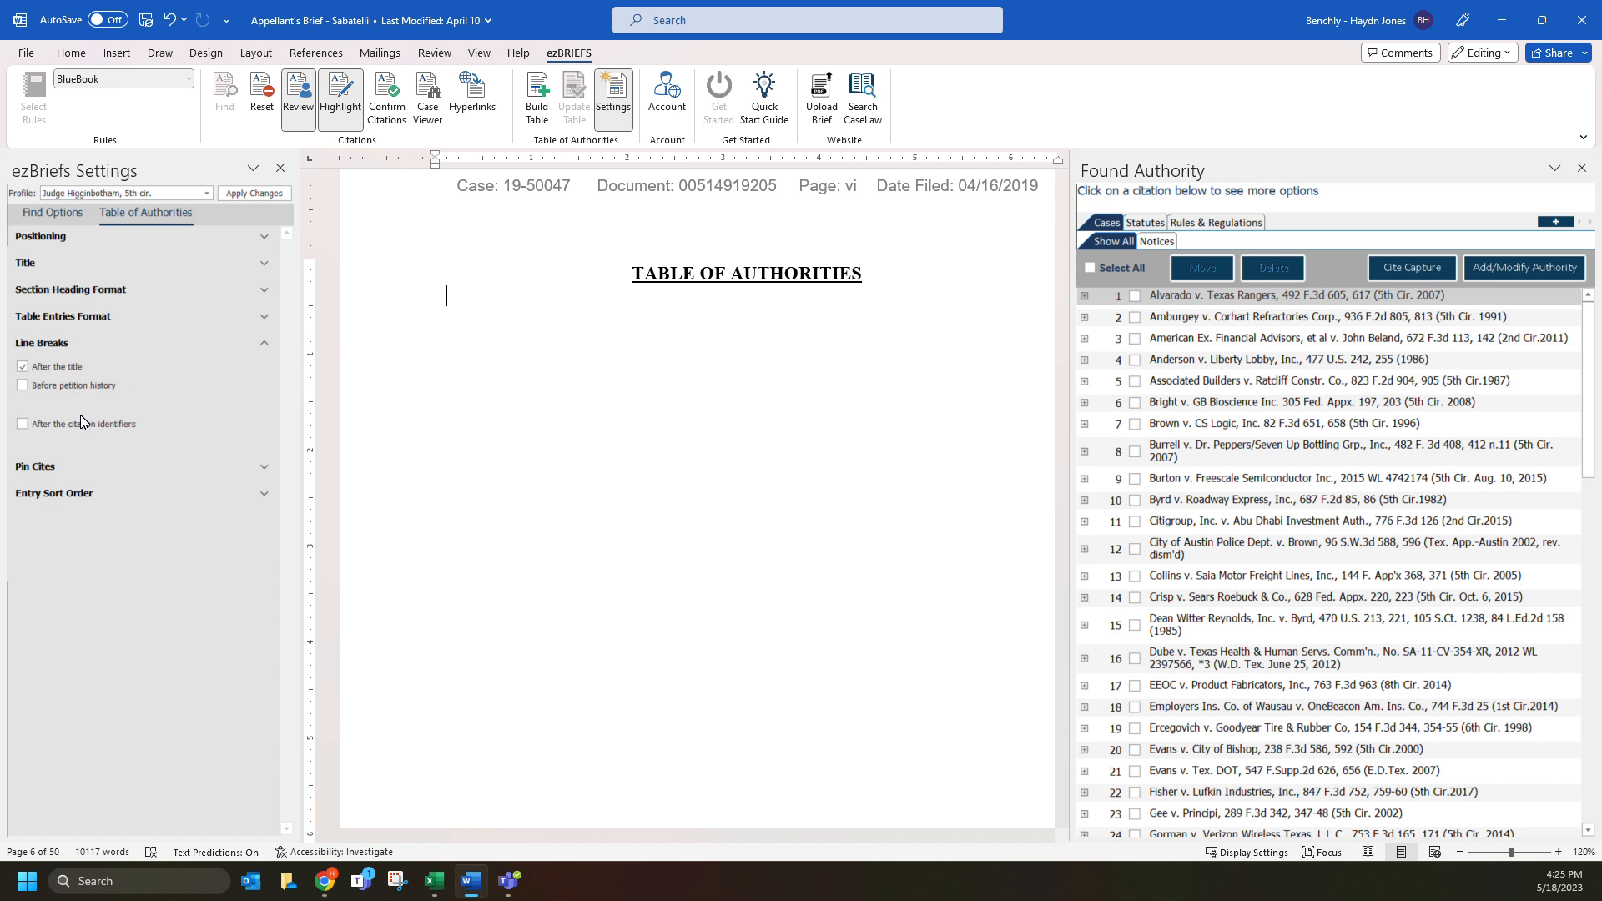
{"action": "left_click", "coordinate": [79, 343]}
{"action": "left_click", "coordinate": [79, 367]}
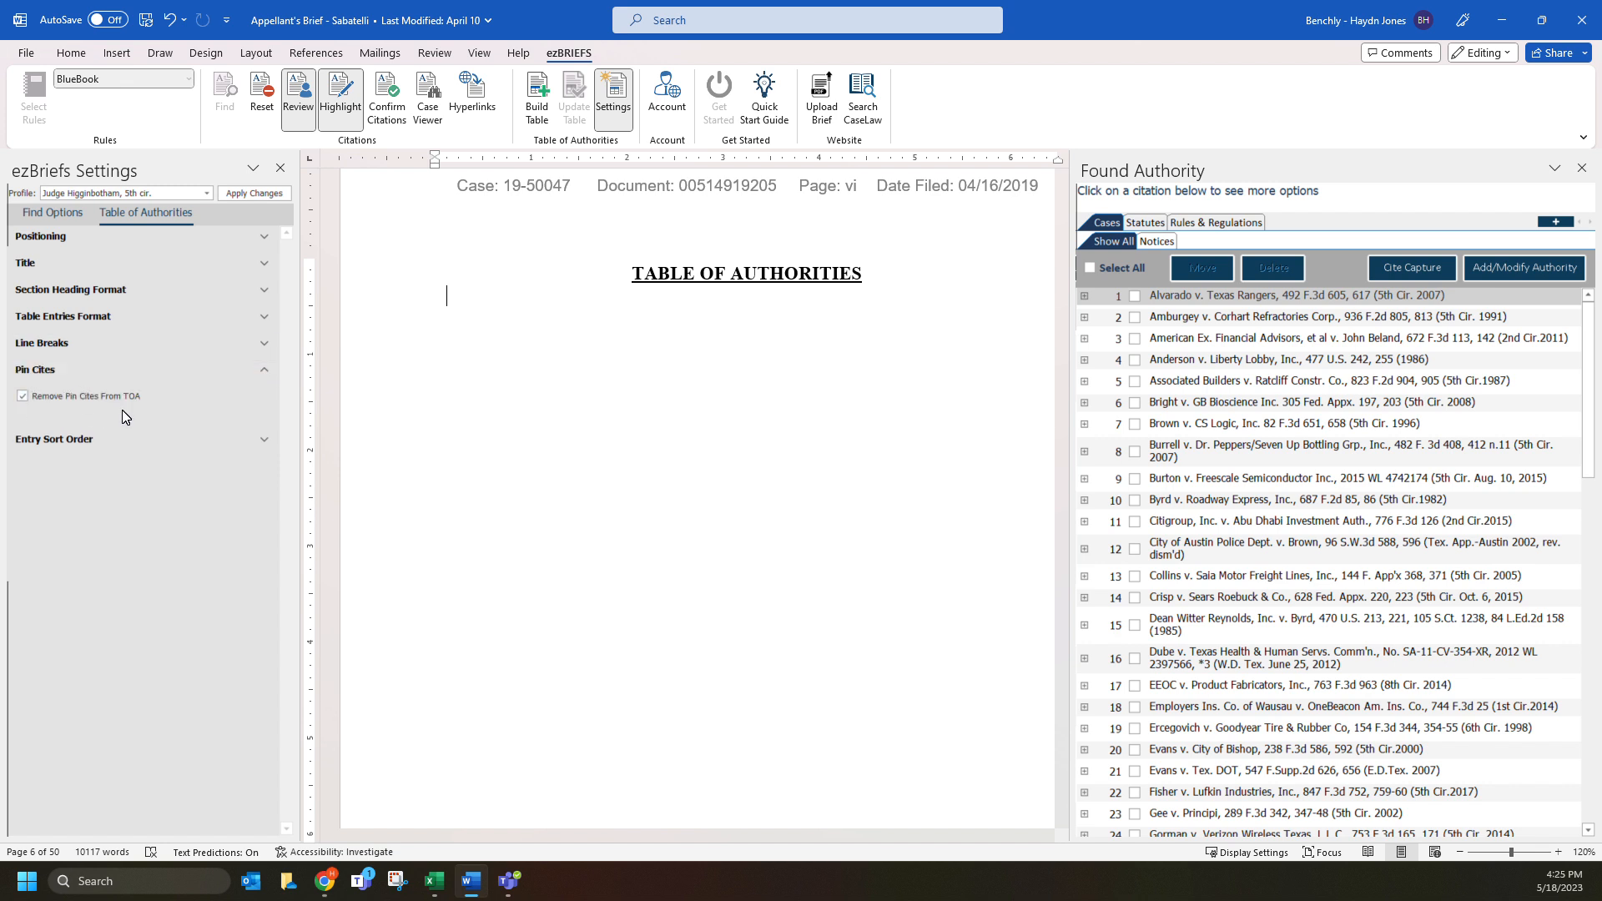
{"action": "left_click", "coordinate": [60, 372]}
{"action": "left_click", "coordinate": [70, 399]}
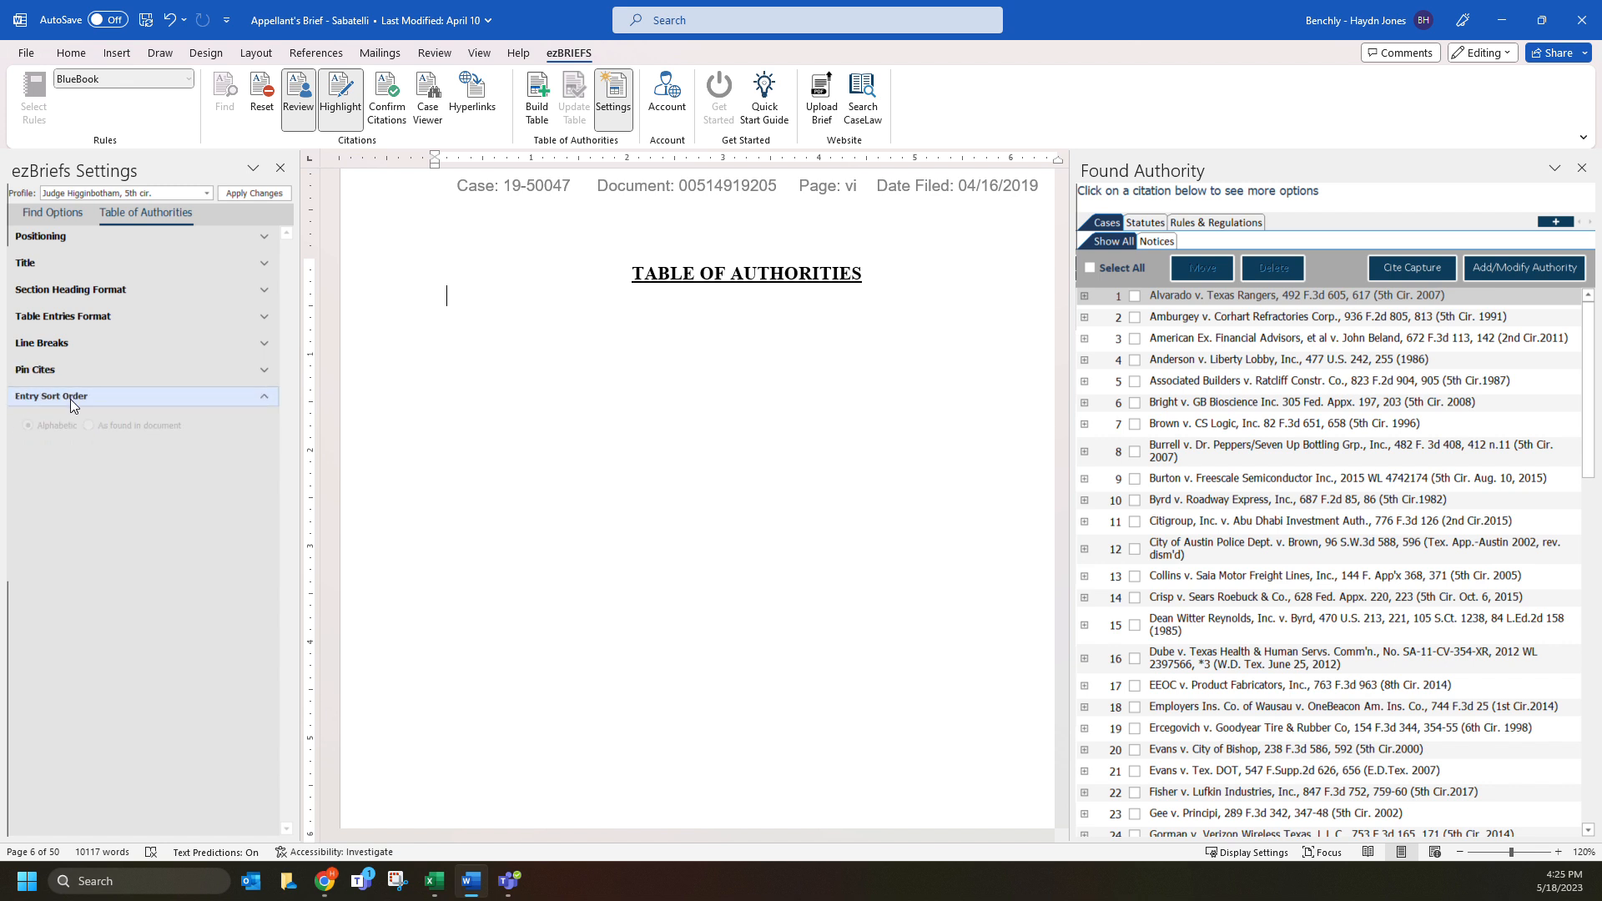
{"action": "left_click", "coordinate": [132, 397]}
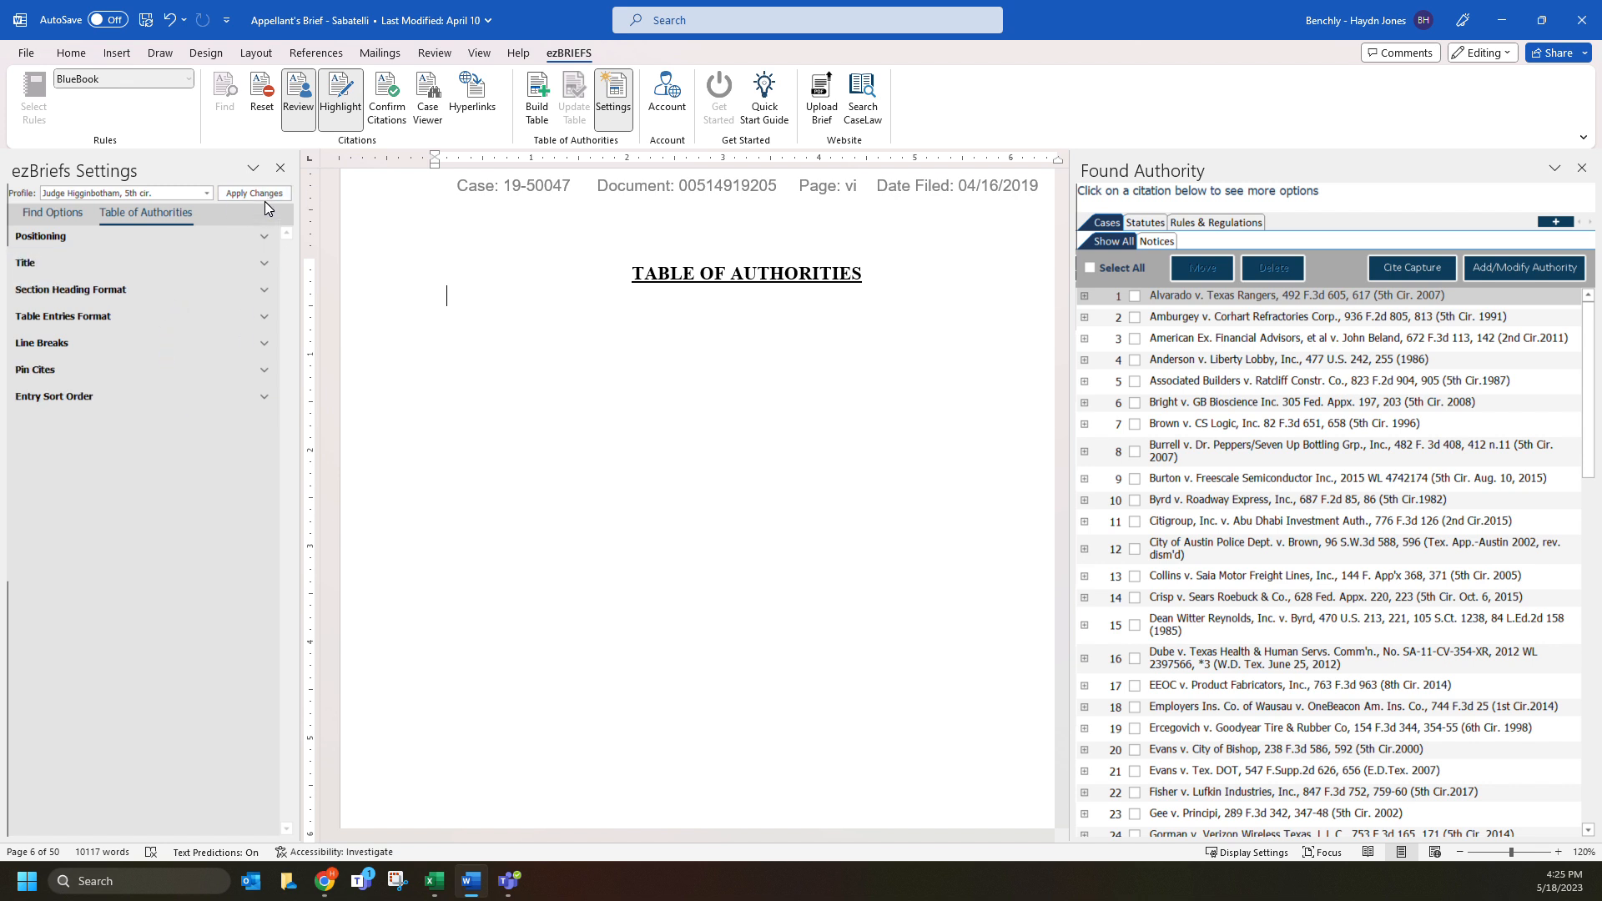
{"action": "left_click", "coordinate": [209, 193]}
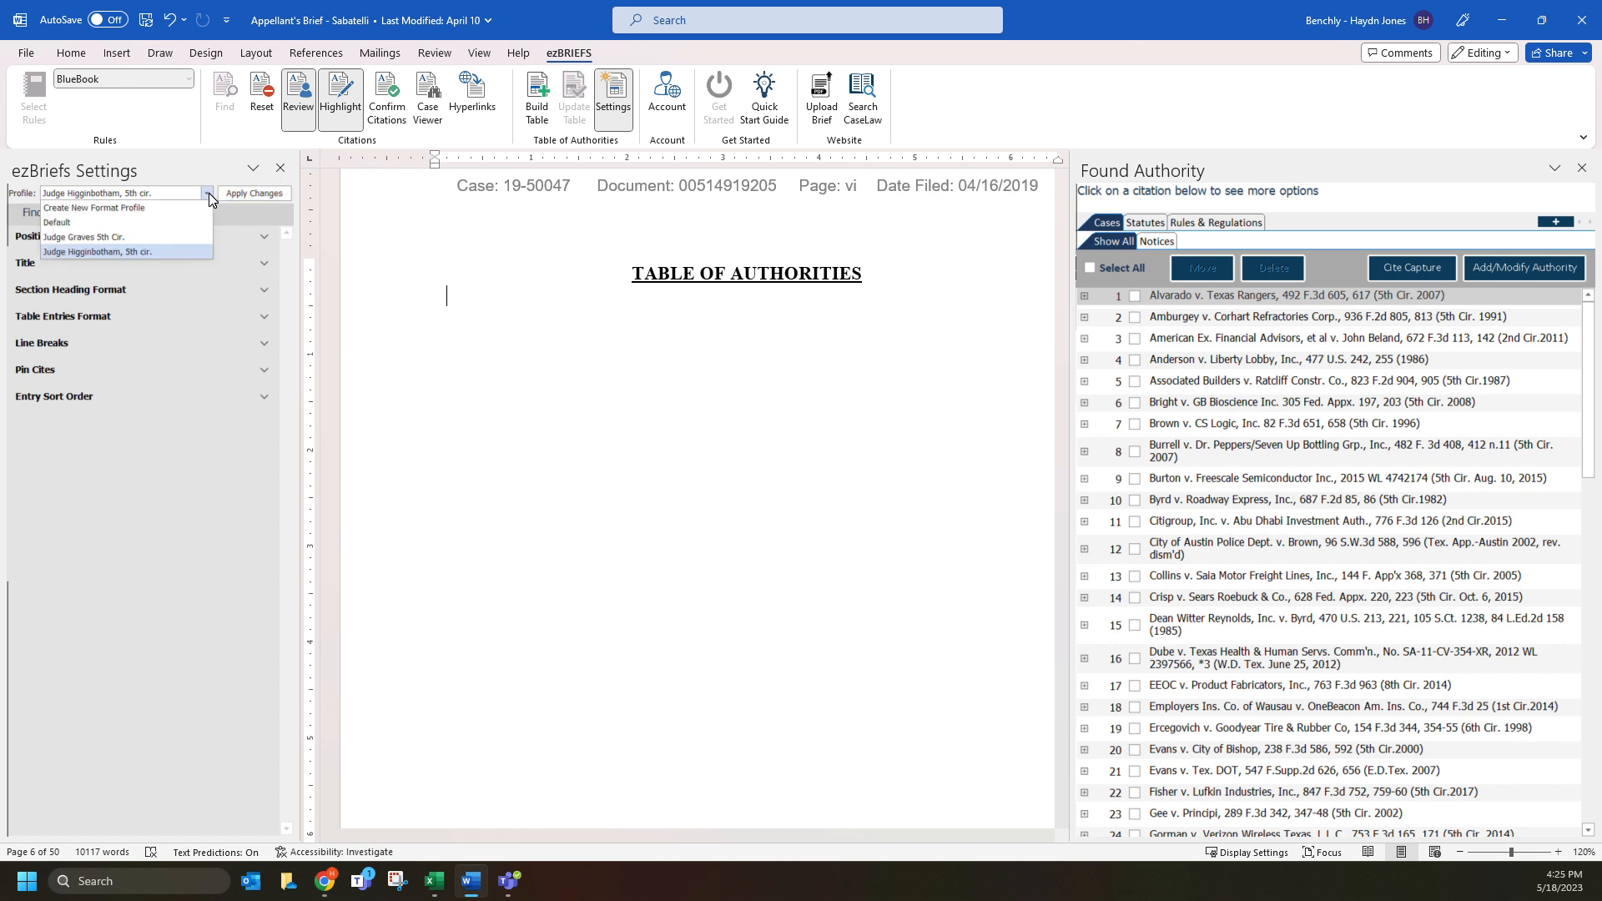
{"action": "left_click", "coordinate": [126, 208]}
{"action": "type", "text": "9th COA"}
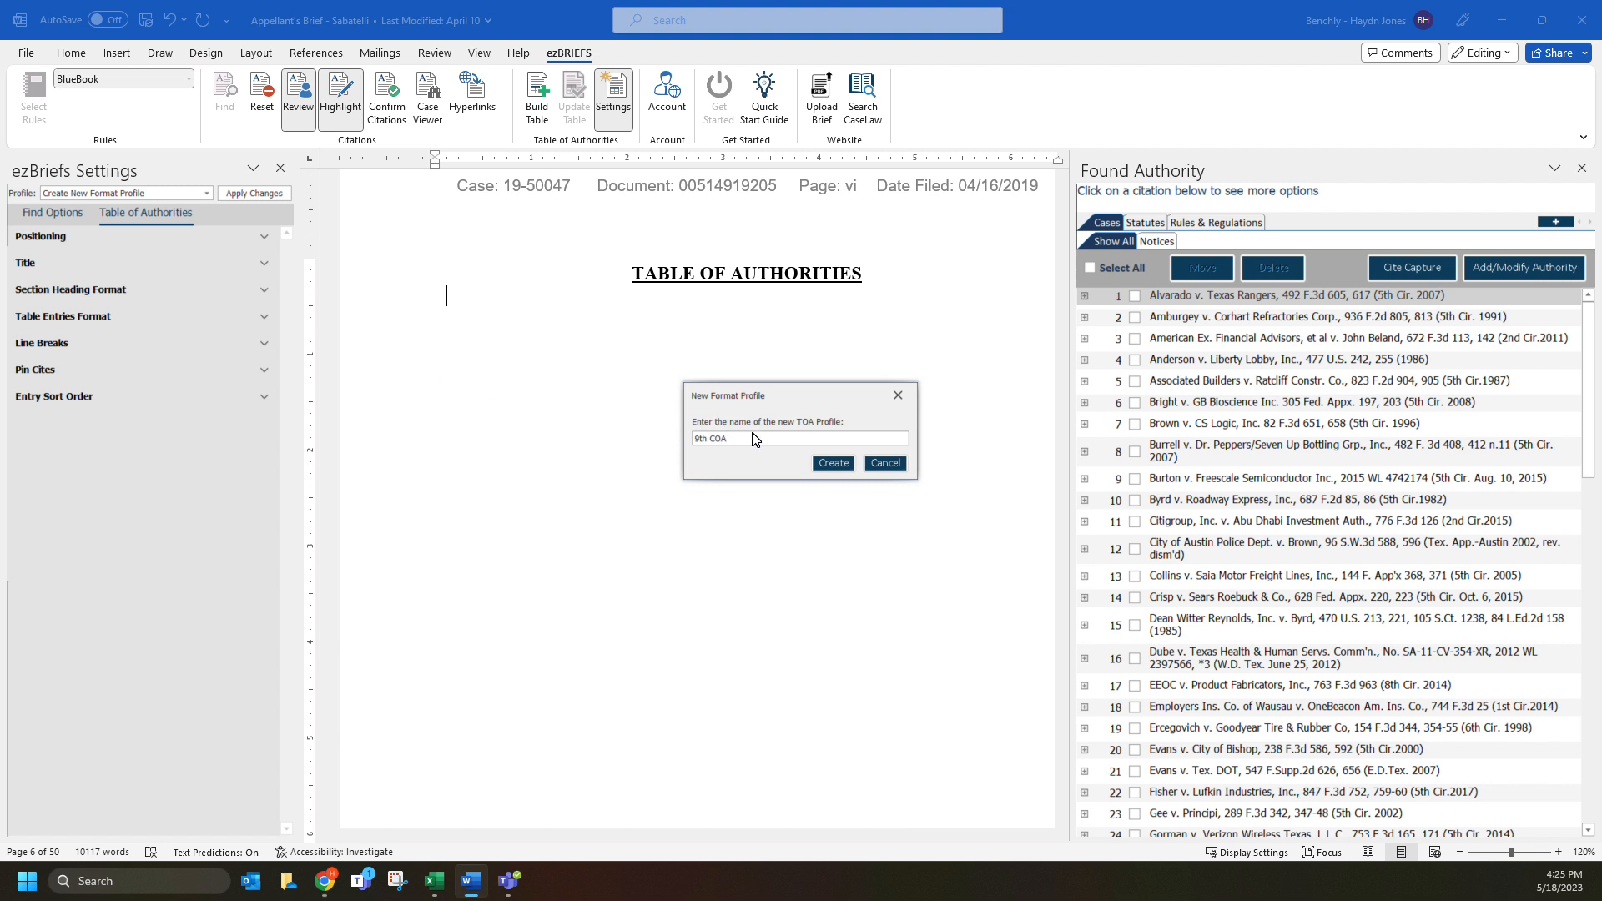
{"action": "left_click", "coordinate": [886, 464]}
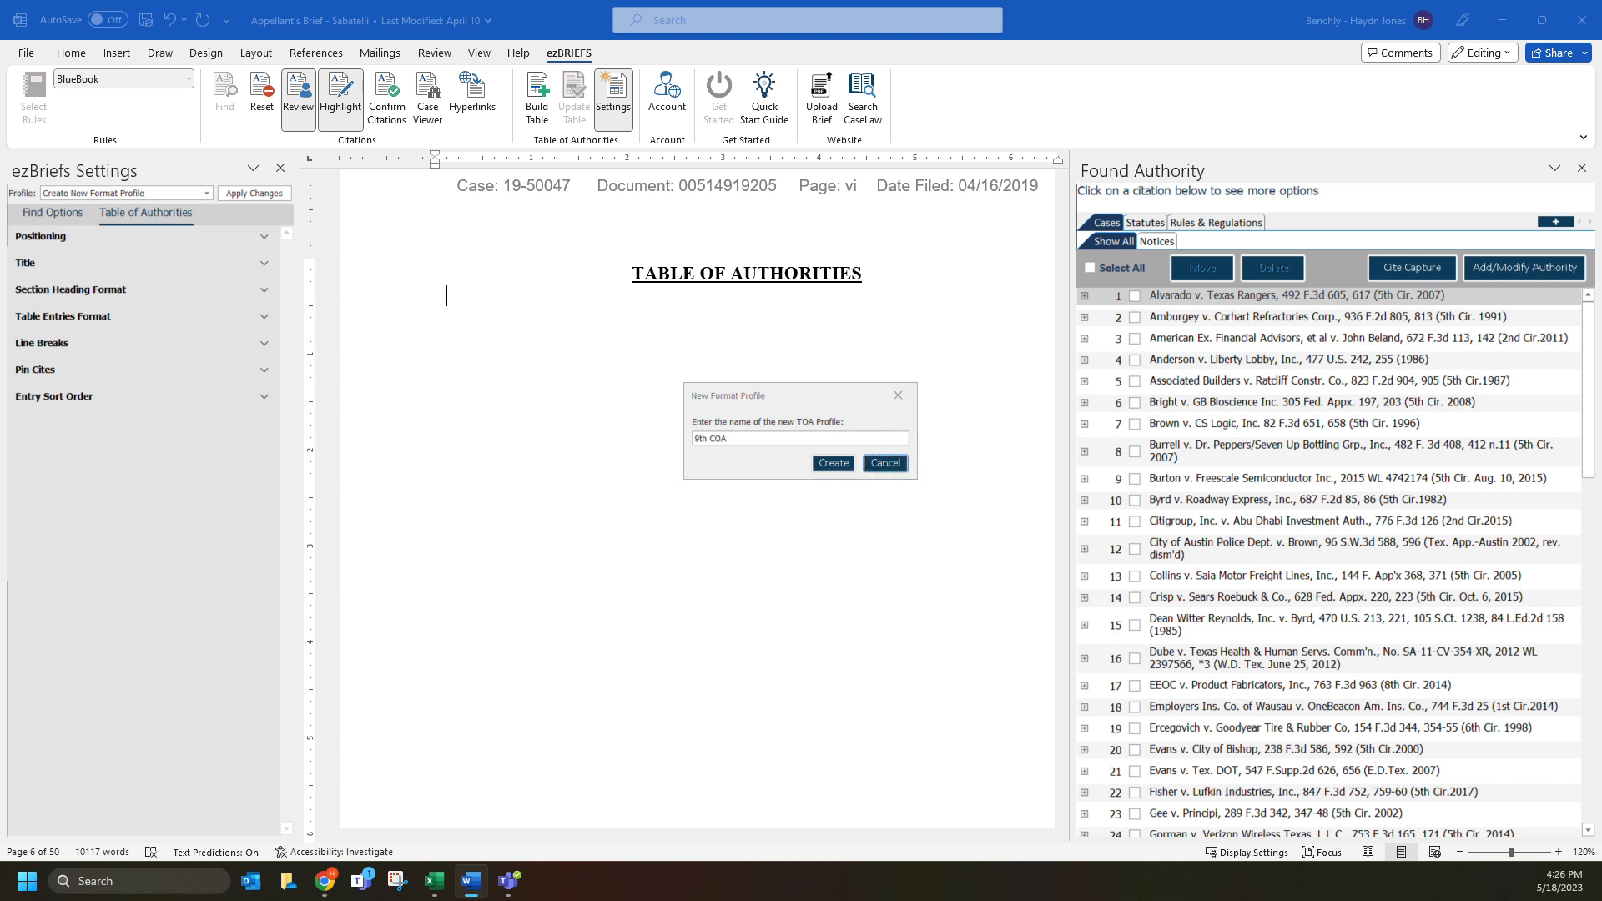
Apply the "Judge Higginbotham, 5th cir." format profile to the table of authorities settings
{"action": "left_click", "coordinate": [197, 197]}
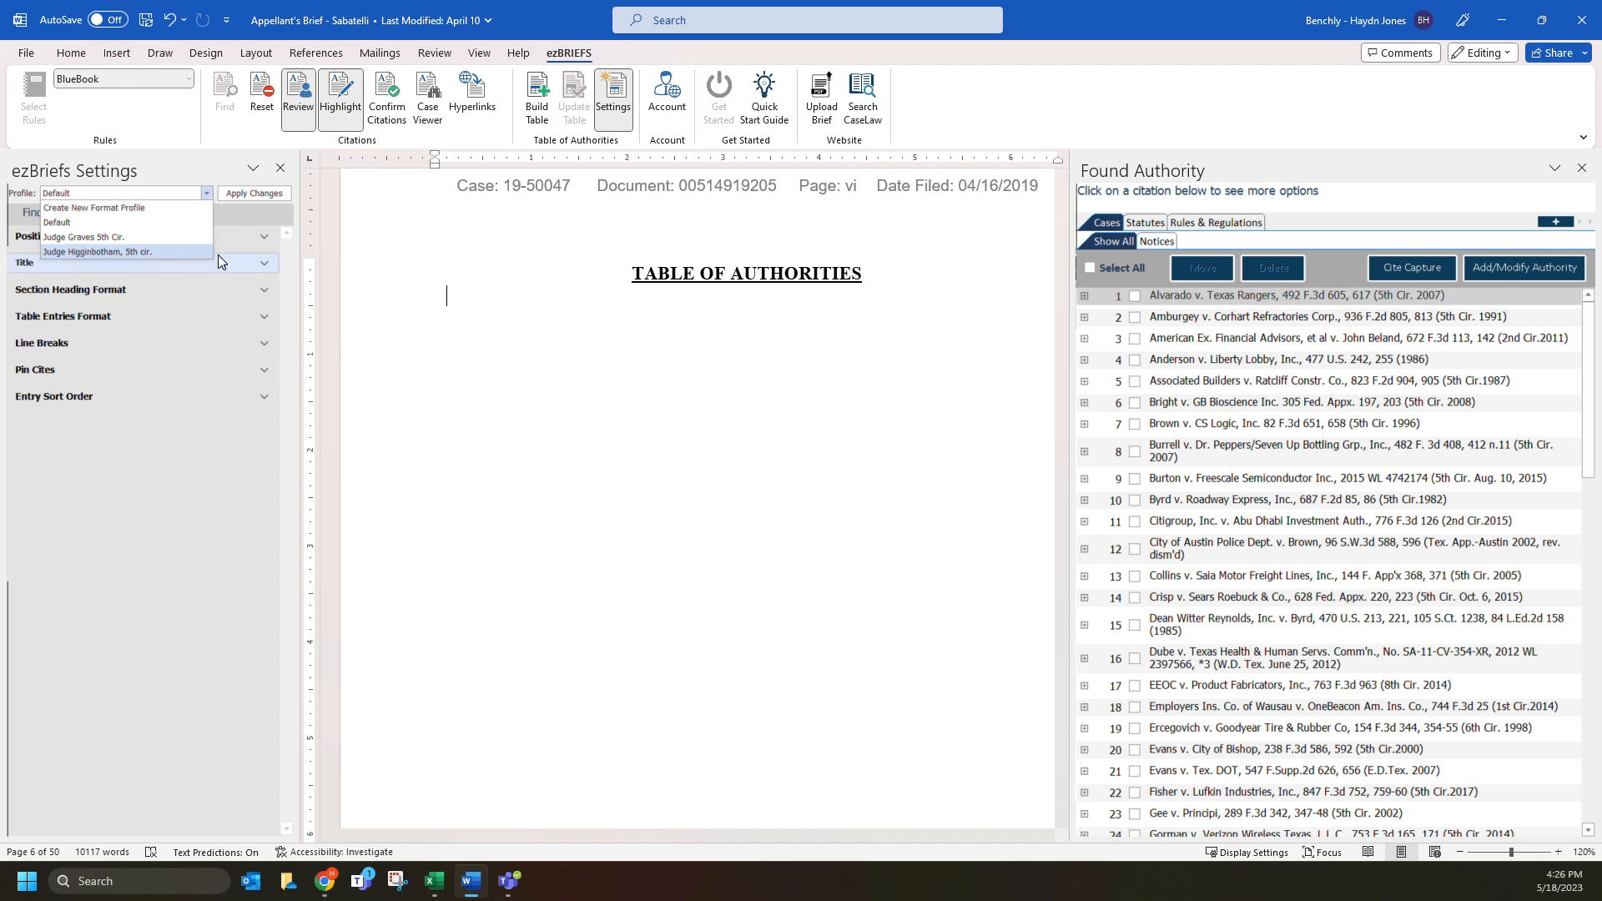
{"action": "left_click", "coordinate": [108, 249]}
{"action": "left_click", "coordinate": [260, 195]}
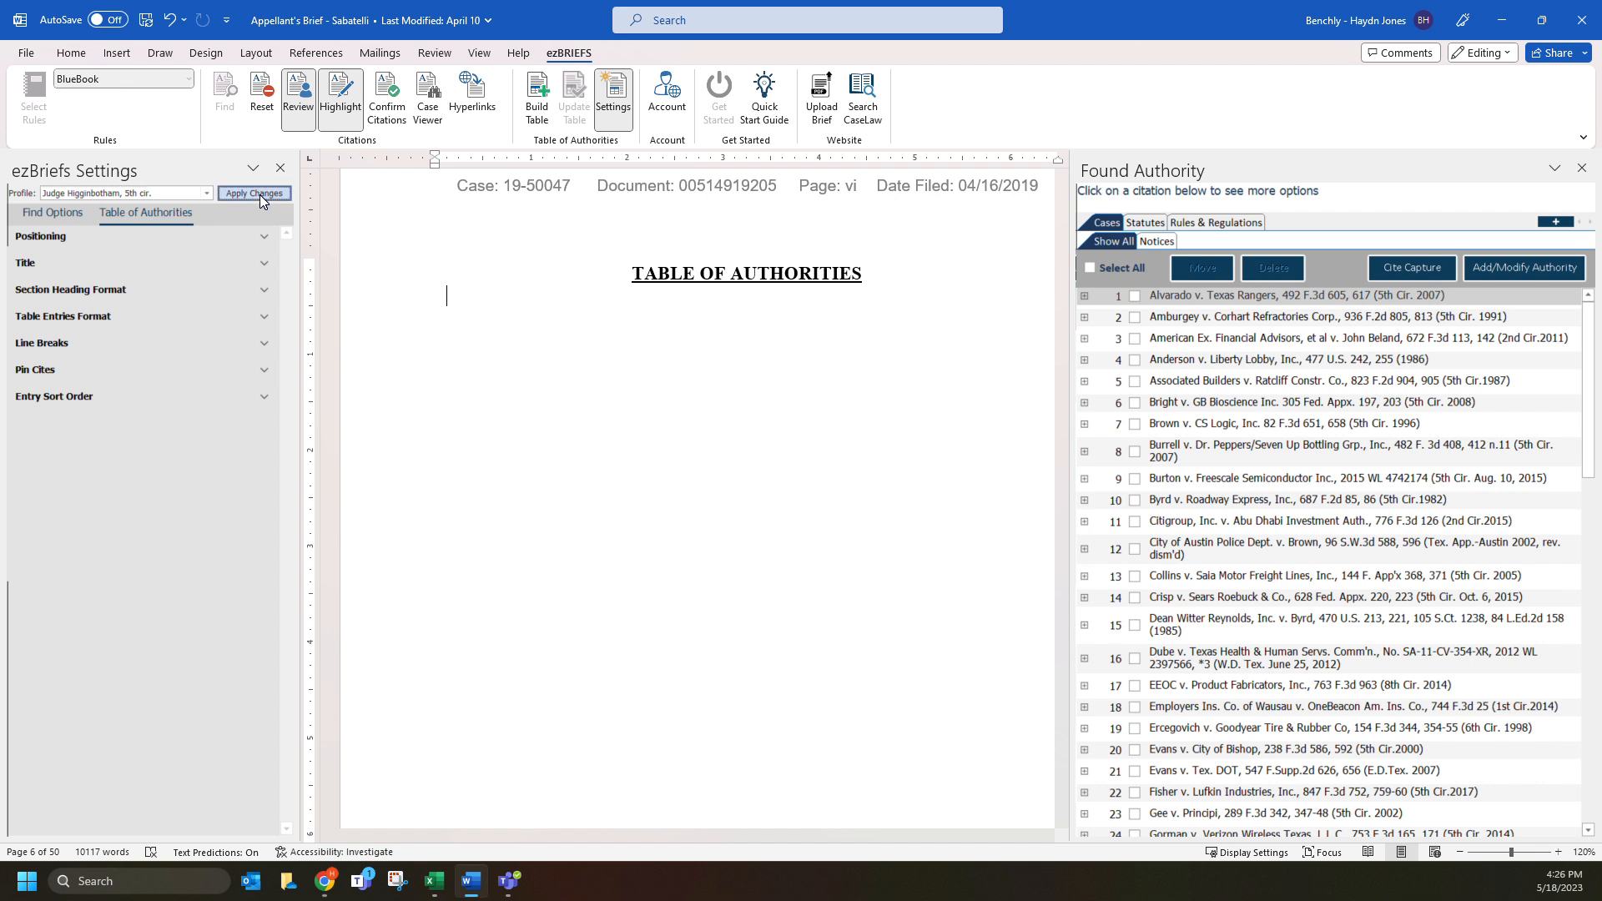
Build the table of authorities under its heading, then close the ezBriefs settings to widen the document view
{"action": "left_click", "coordinate": [540, 104]}
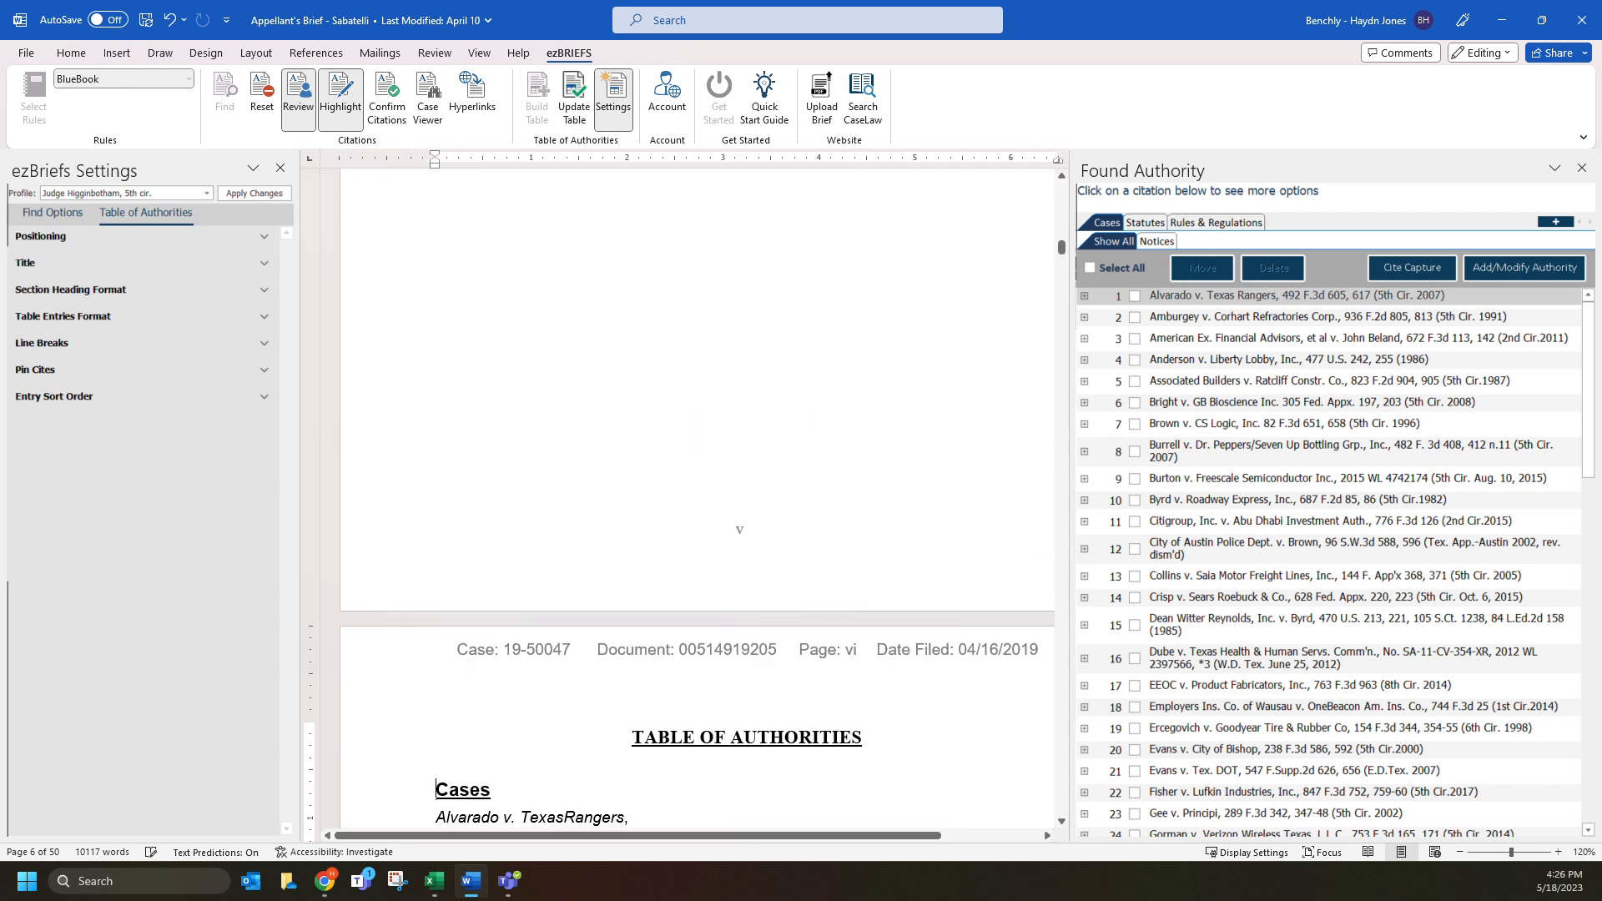
{"action": "left_click", "coordinate": [606, 112]}
{"action": "left_click_drag", "start_coordinate": [1070, 317], "coordinate": [1136, 318]}
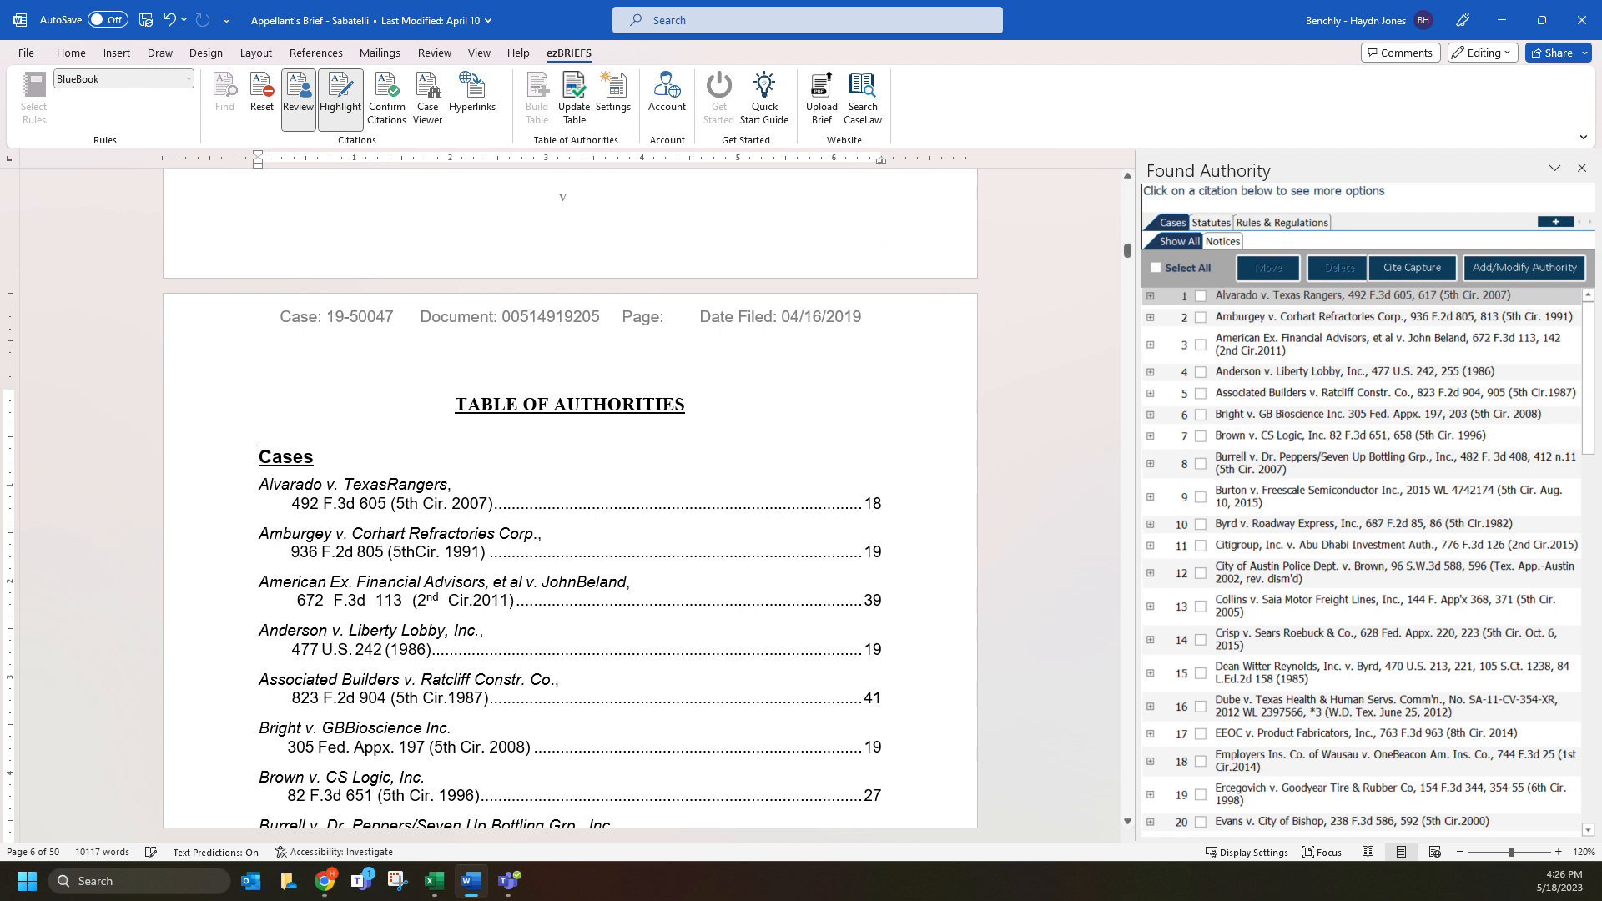
Review the built table of authorities from Cases through Rules & Regulations, checking entry formatting, line breaks and page references
{"action": "scroll", "coordinate": [570, 499], "scroll_direction": "down", "scroll_amount": 5}
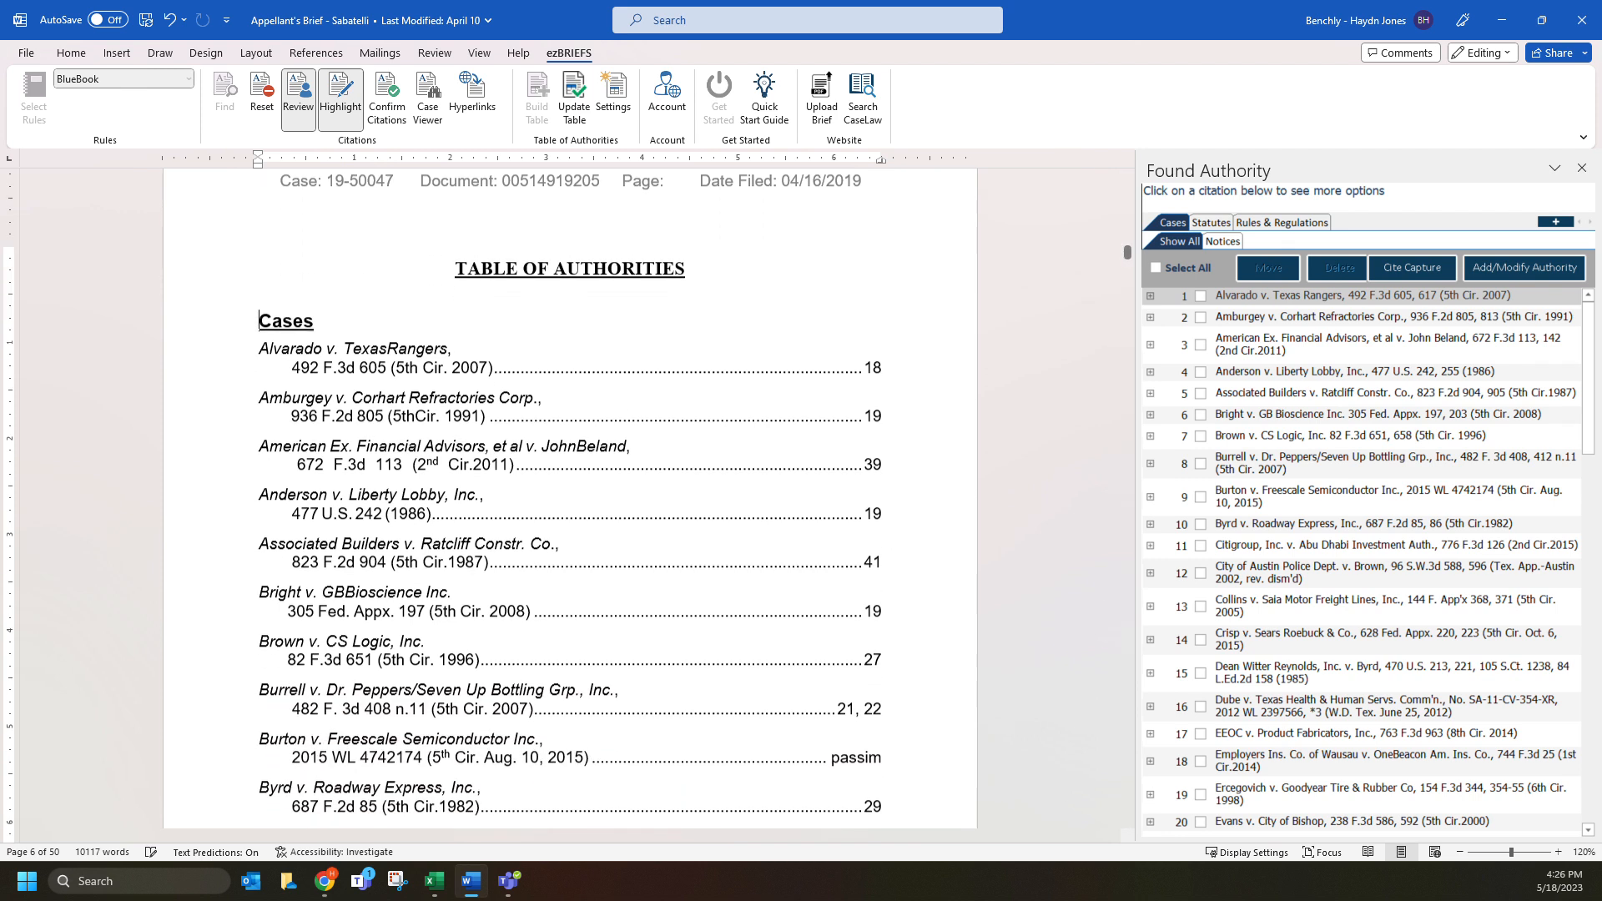
{"action": "scroll", "coordinate": [570, 499], "scroll_direction": "down", "scroll_amount": 2}
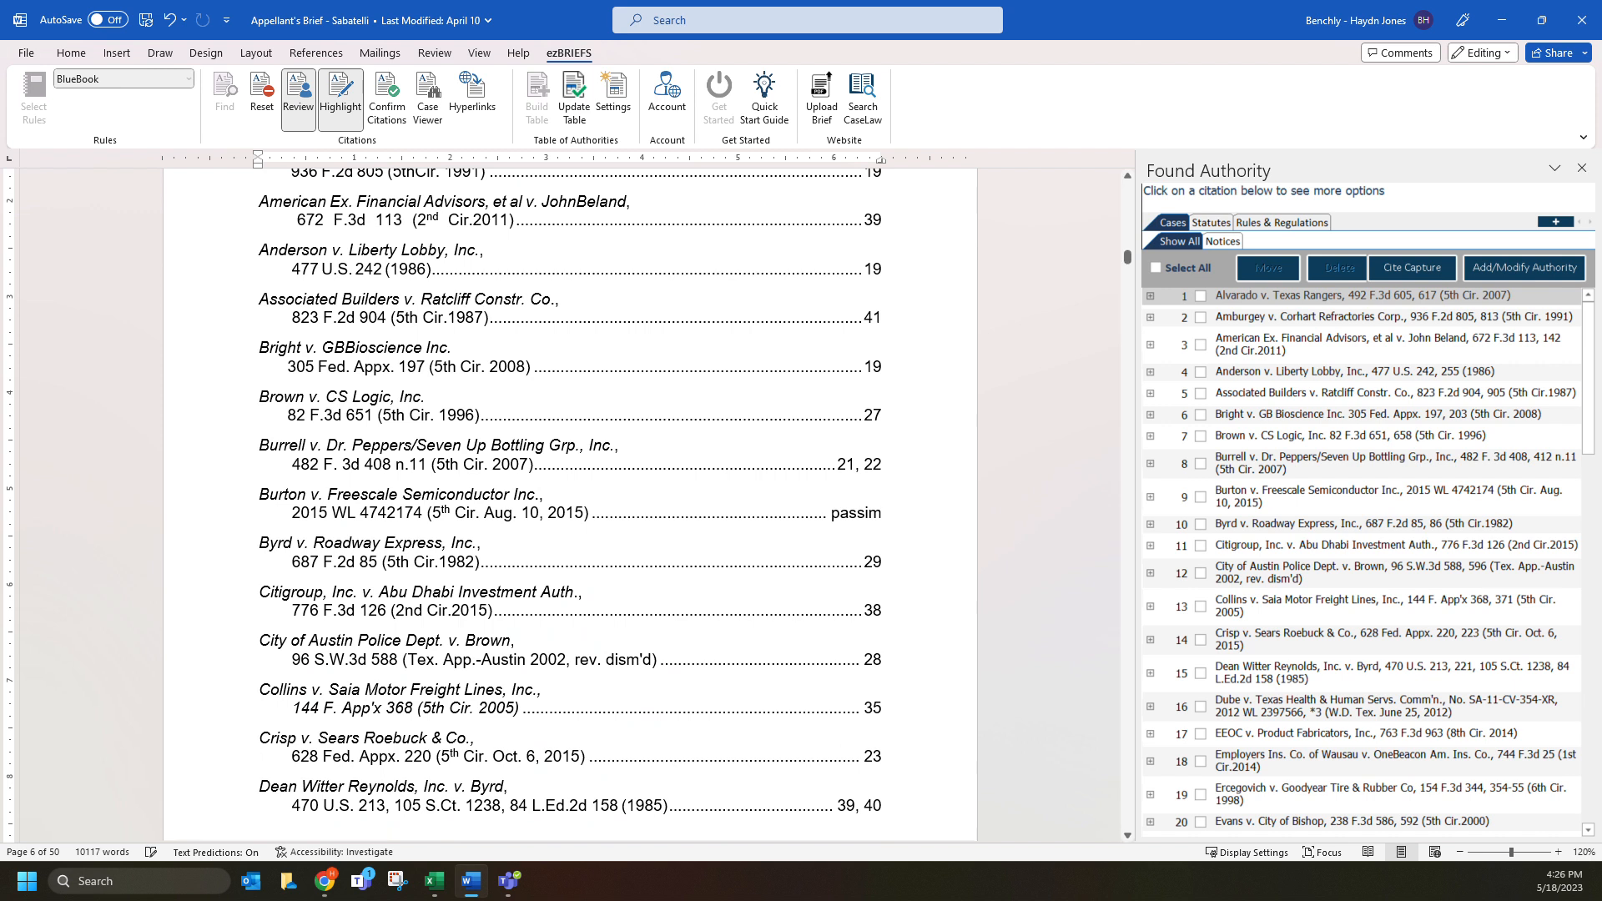
{"action": "scroll", "coordinate": [569, 499], "scroll_direction": "down", "scroll_amount": 8}
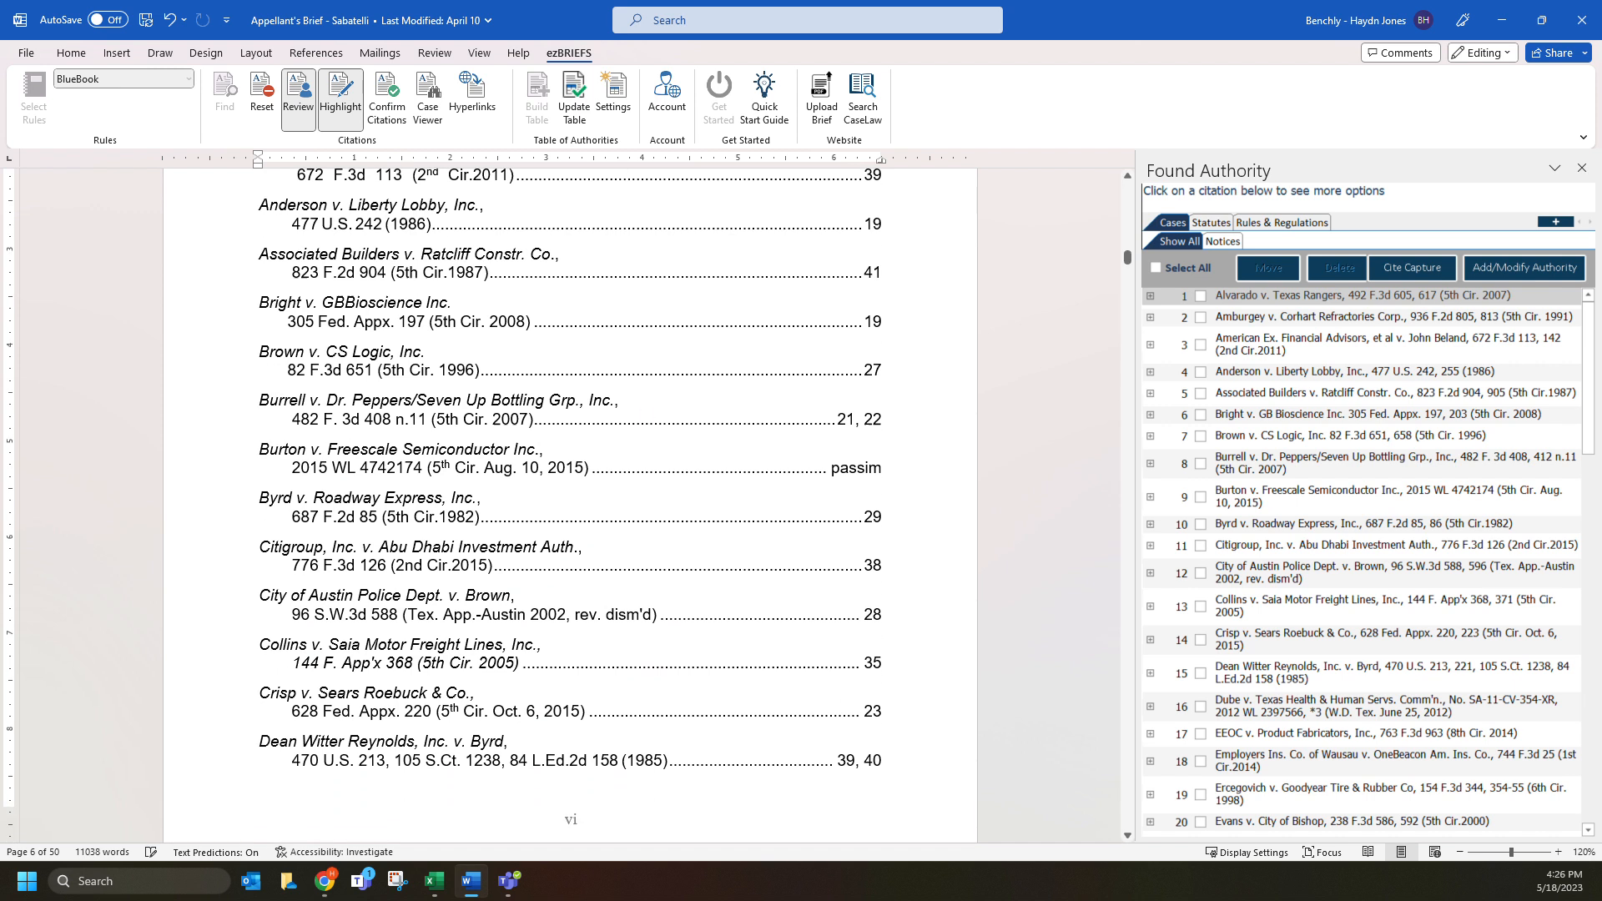
{"action": "scroll", "coordinate": [570, 504], "scroll_direction": "down", "scroll_amount": 11}
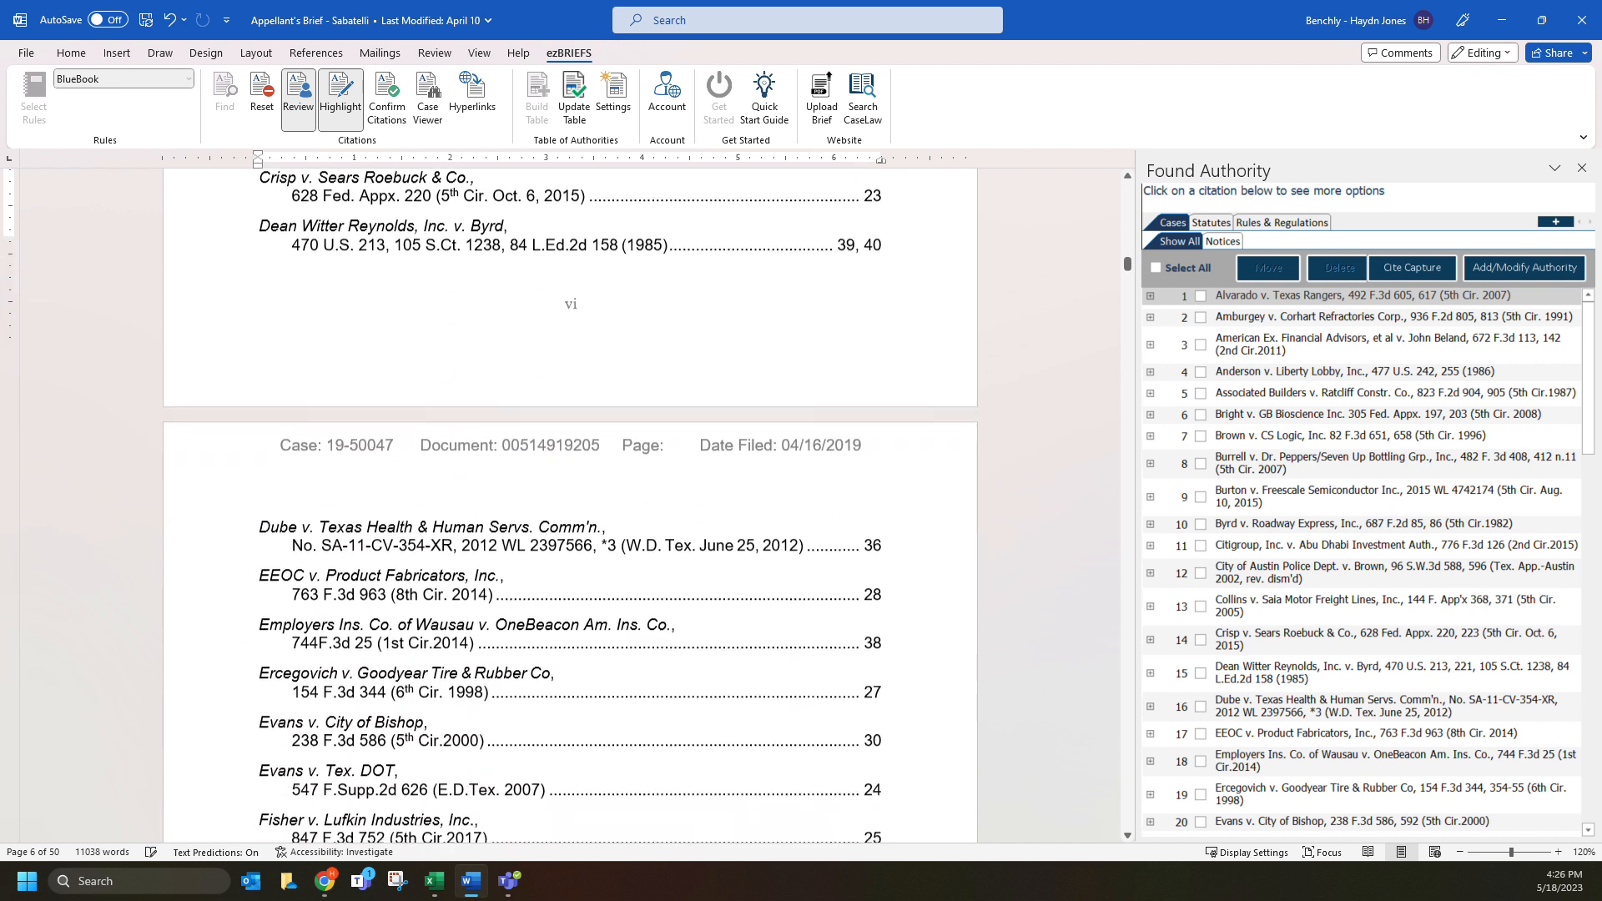
{"action": "scroll", "coordinate": [570, 505], "scroll_direction": "down", "scroll_amount": 8}
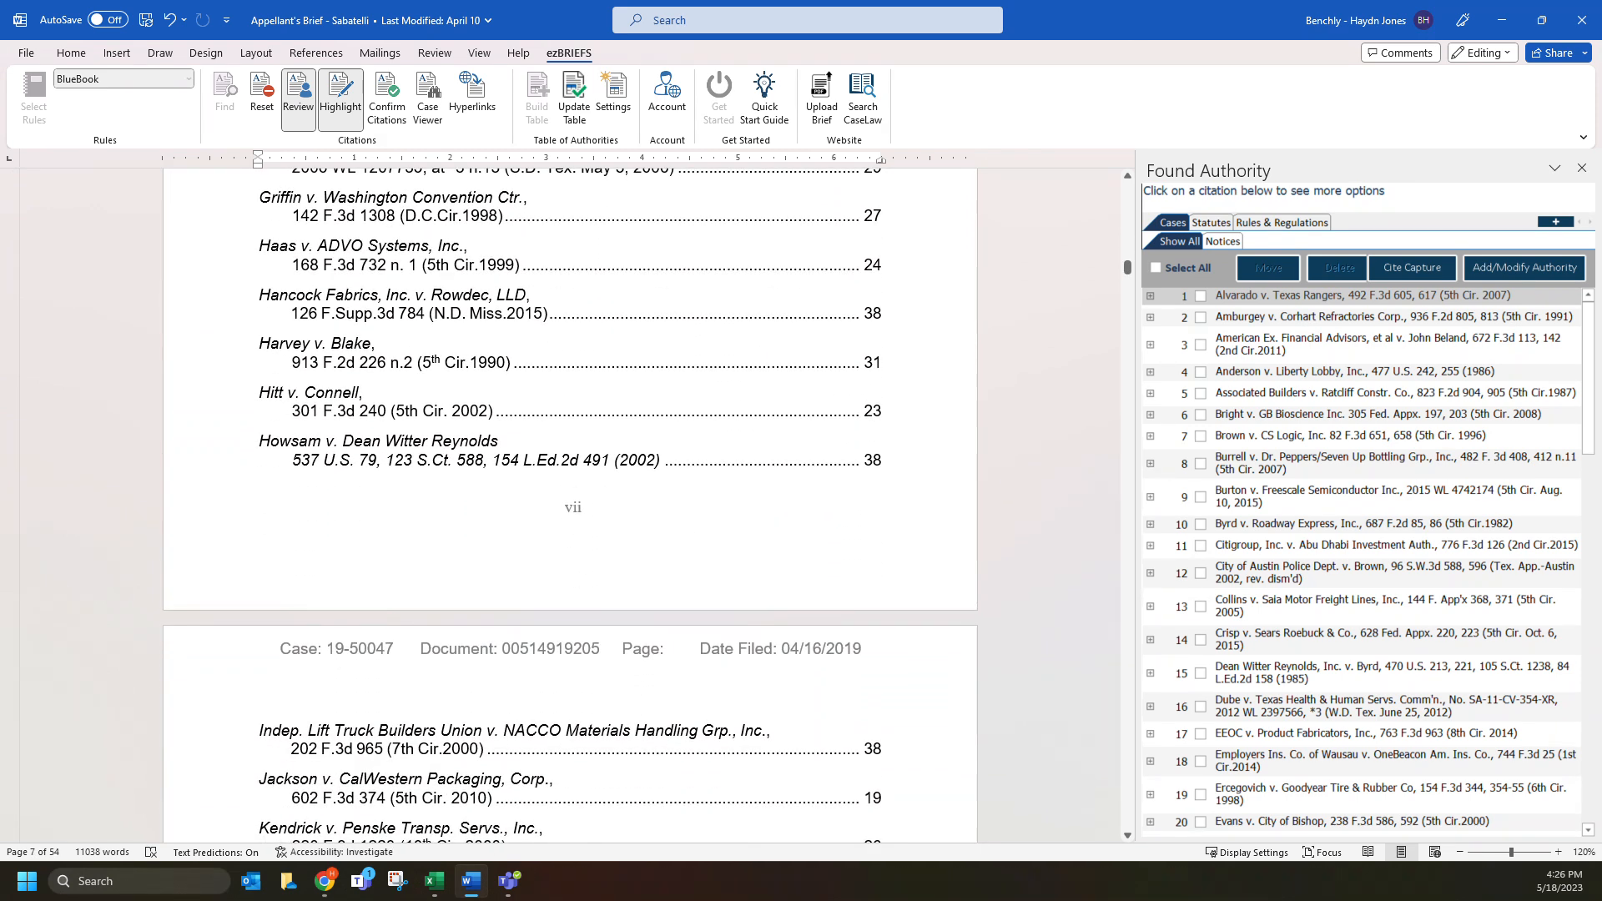
{"action": "left_click_drag", "start_coordinate": [292, 460], "coordinate": [320, 460]}
{"action": "left_click", "coordinate": [319, 459]}
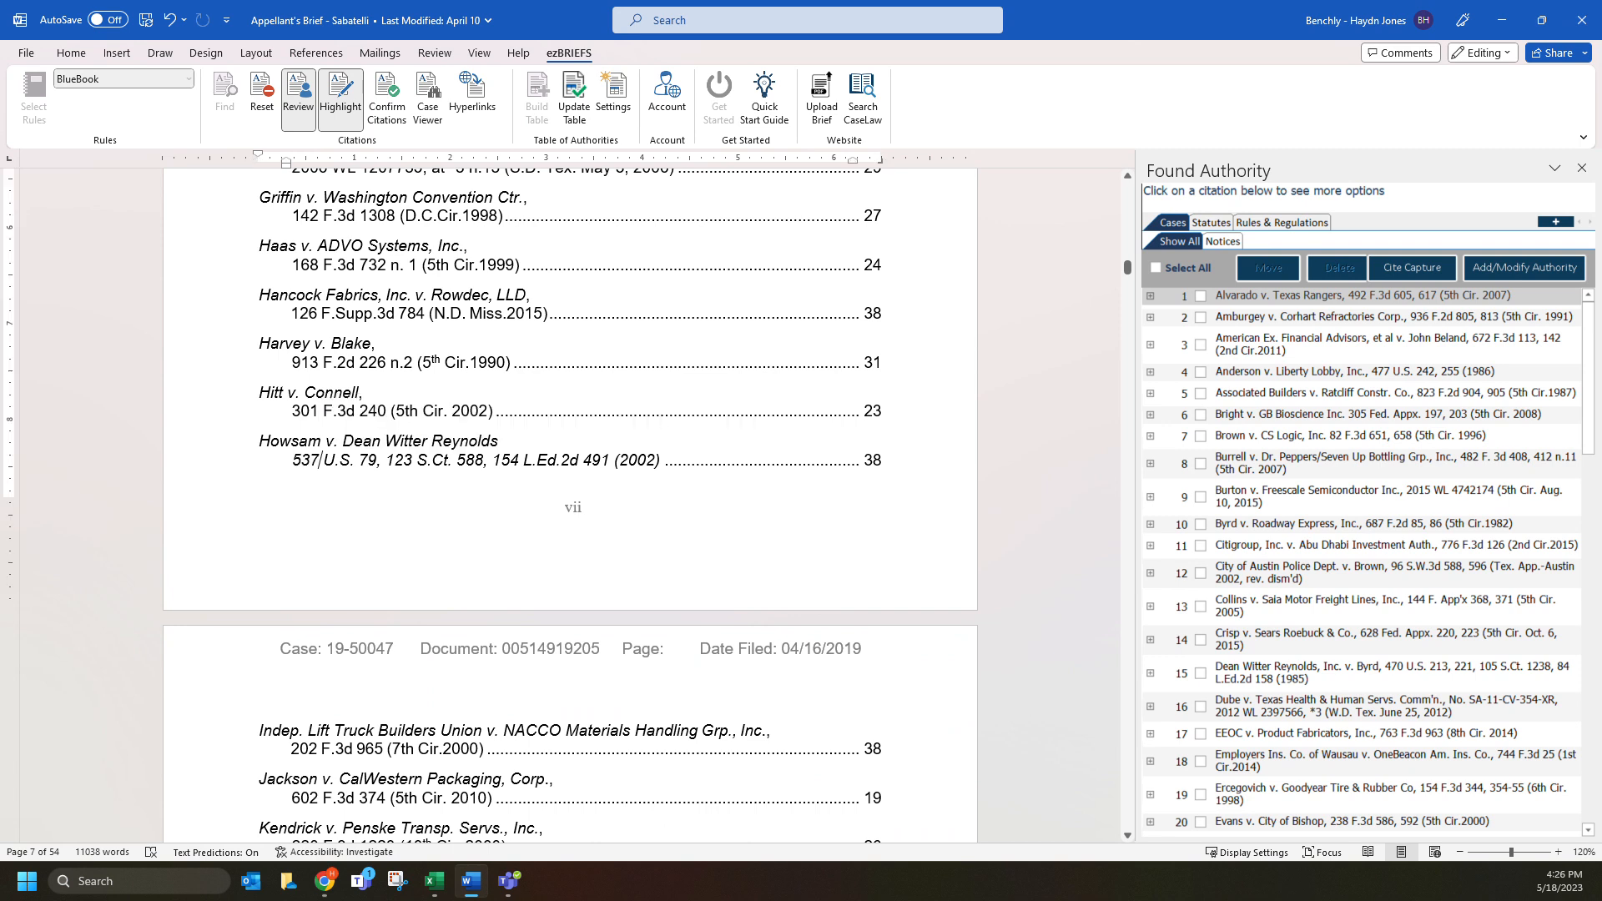
{"action": "scroll", "coordinate": [570, 504], "scroll_direction": "down", "scroll_amount": 13}
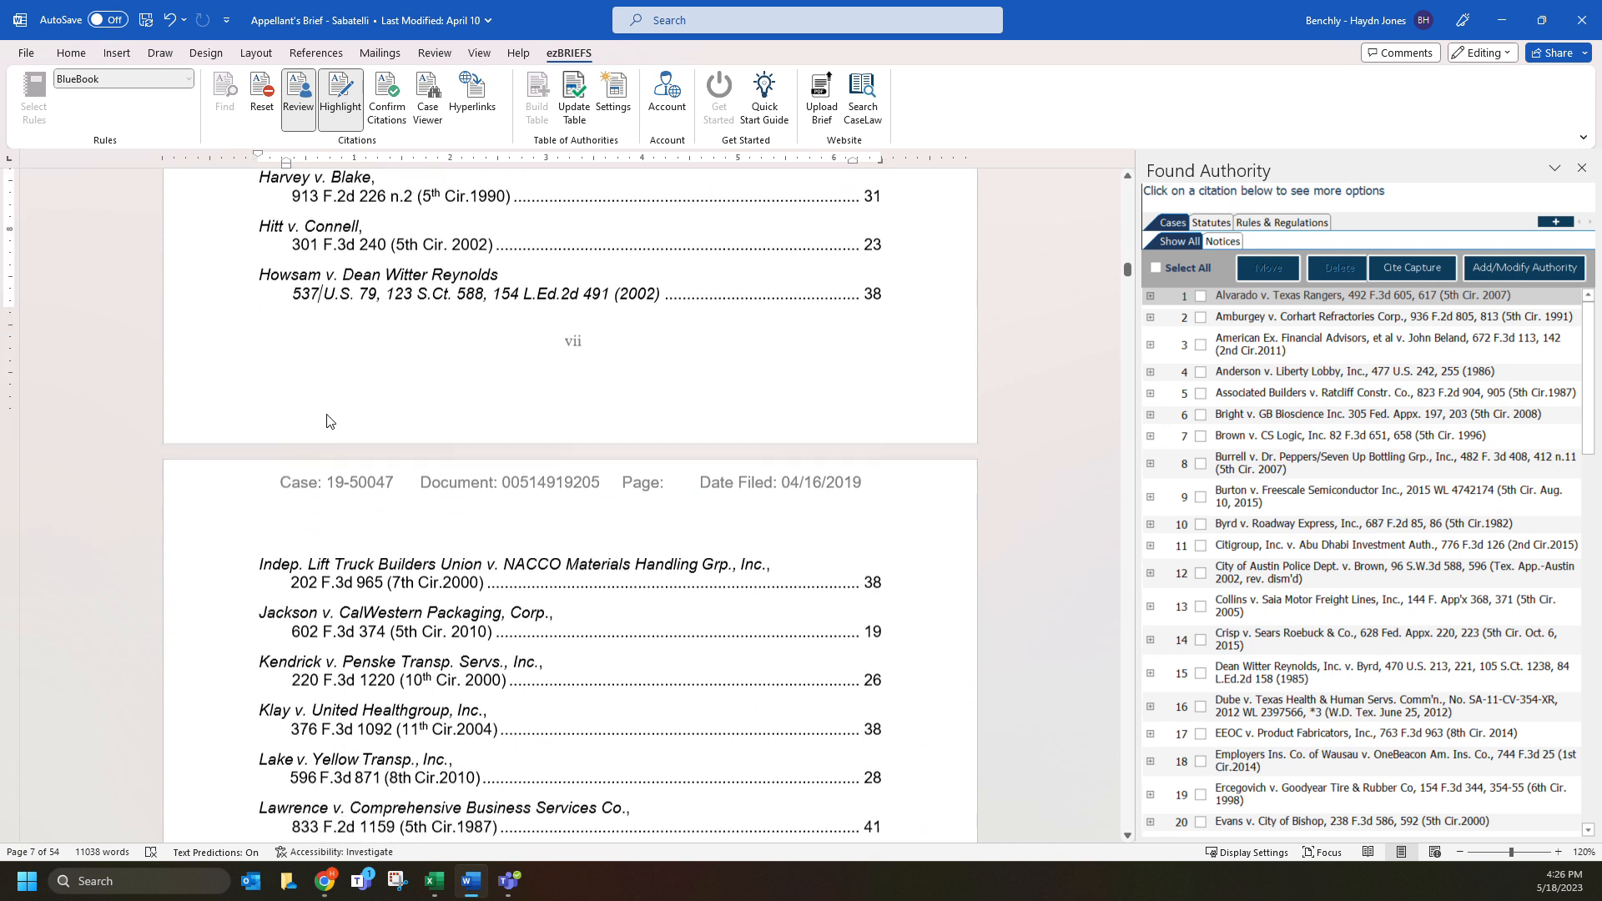
{"action": "scroll", "coordinate": [570, 505], "scroll_direction": "down", "scroll_amount": 15}
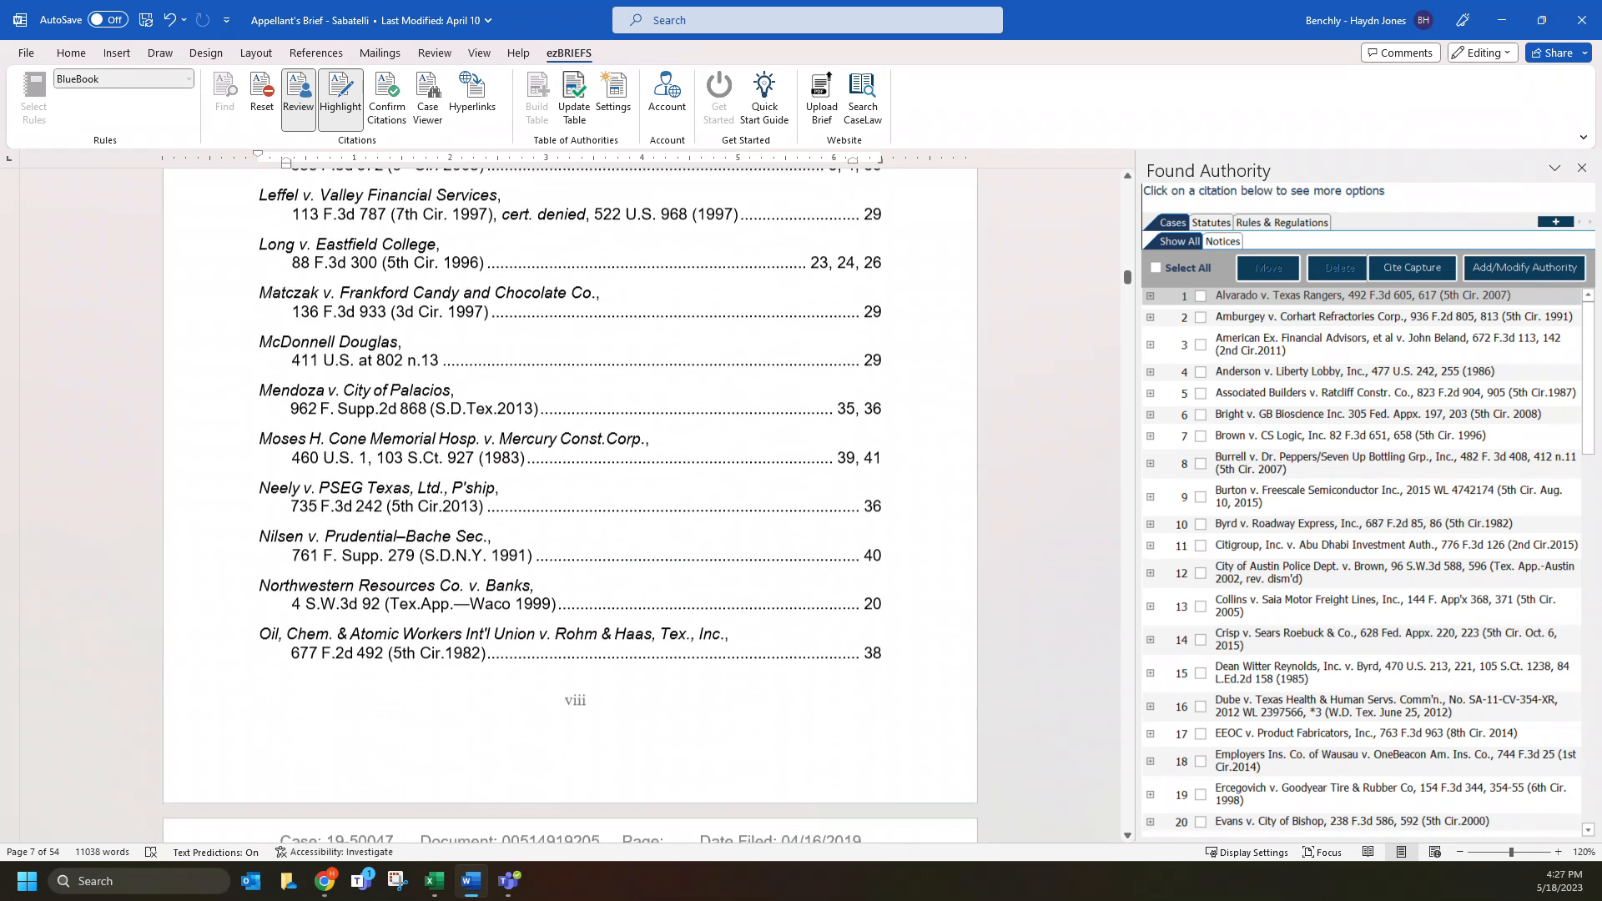
{"action": "scroll", "coordinate": [570, 505], "scroll_direction": "down", "scroll_amount": 6}
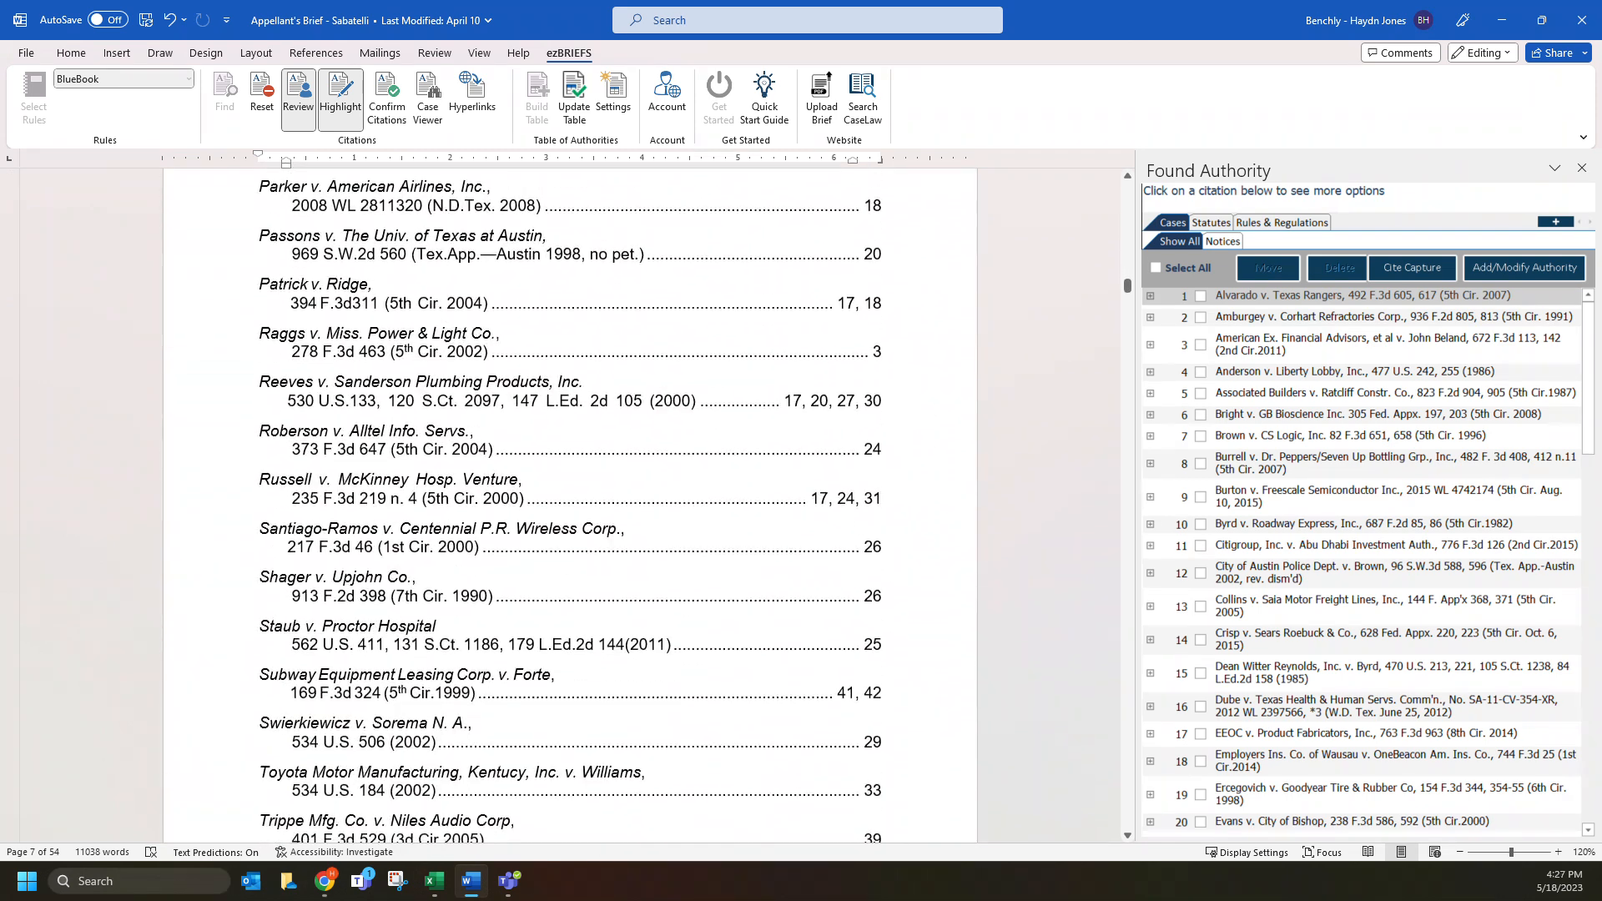
{"action": "left_click_drag", "start_coordinate": [260, 431], "coordinate": [493, 453]}
{"action": "left_click", "coordinate": [425, 453]}
{"action": "scroll", "coordinate": [425, 453], "scroll_direction": "down", "scroll_amount": 2}
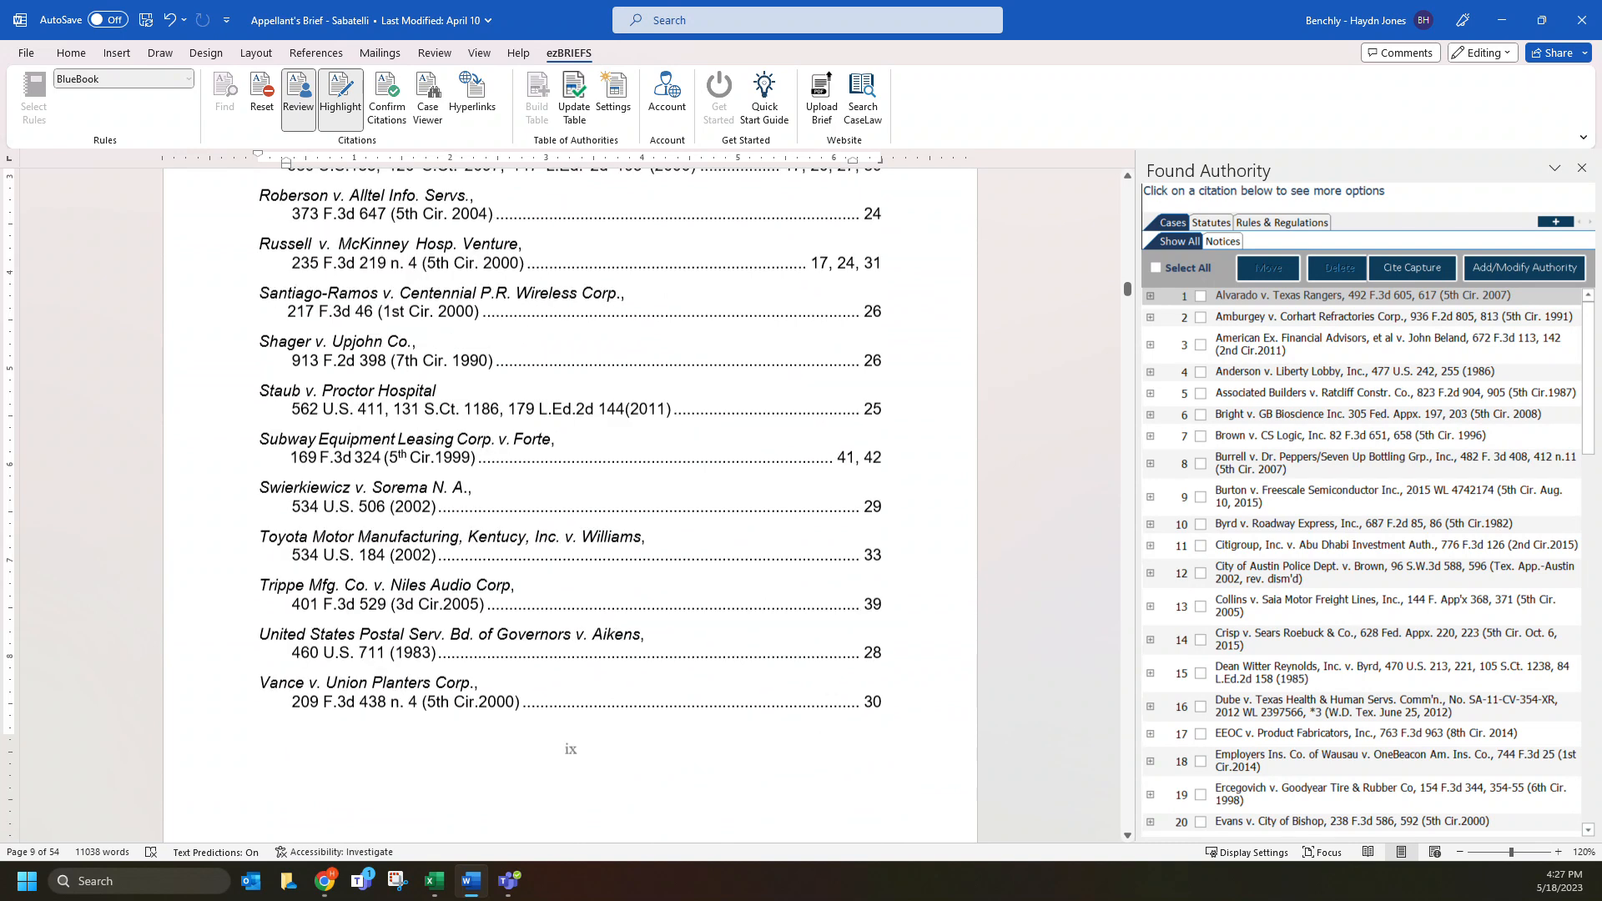
{"action": "scroll", "coordinate": [396, 423], "scroll_direction": "down", "scroll_amount": 10}
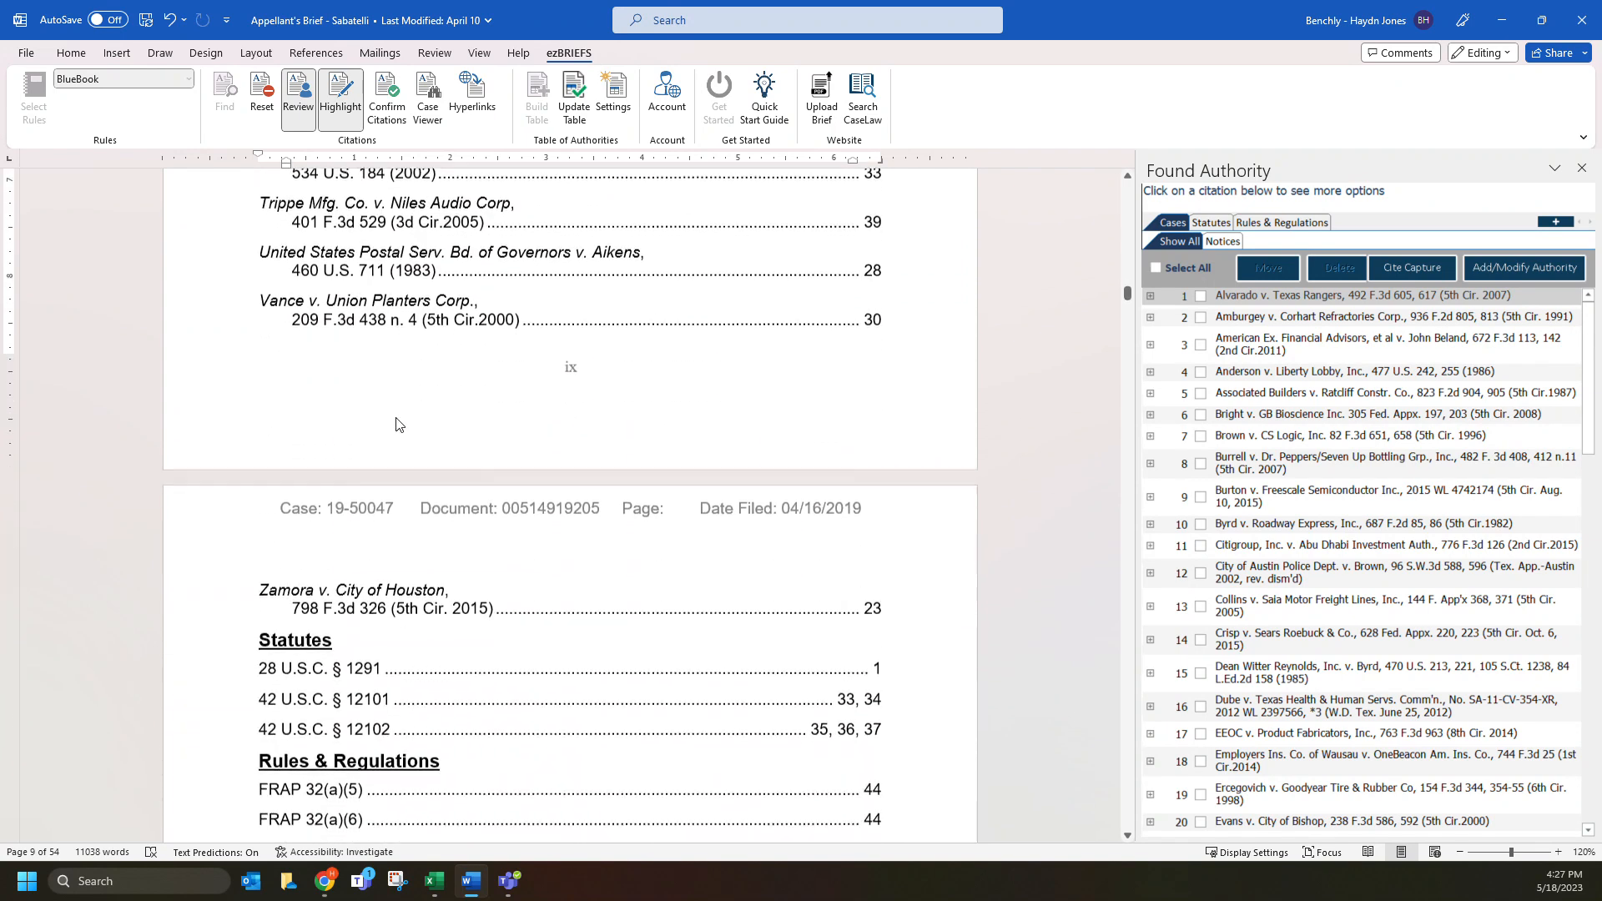
{"action": "left_click_drag", "start_coordinate": [885, 636], "coordinate": [257, 635]}
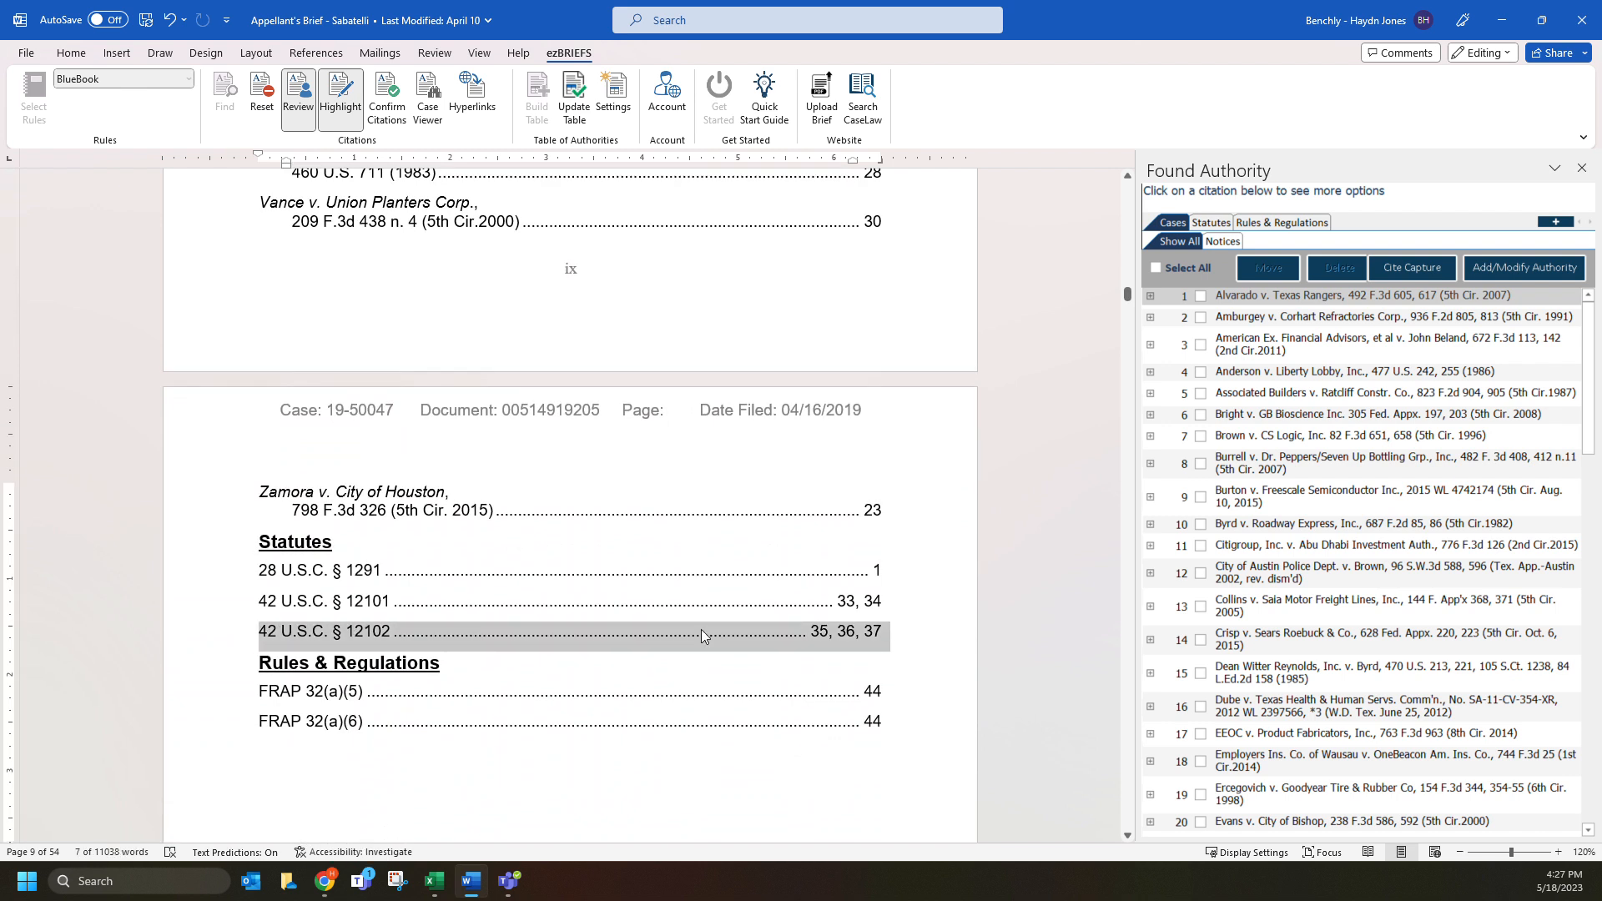
{"action": "left_click", "coordinate": [373, 631]}
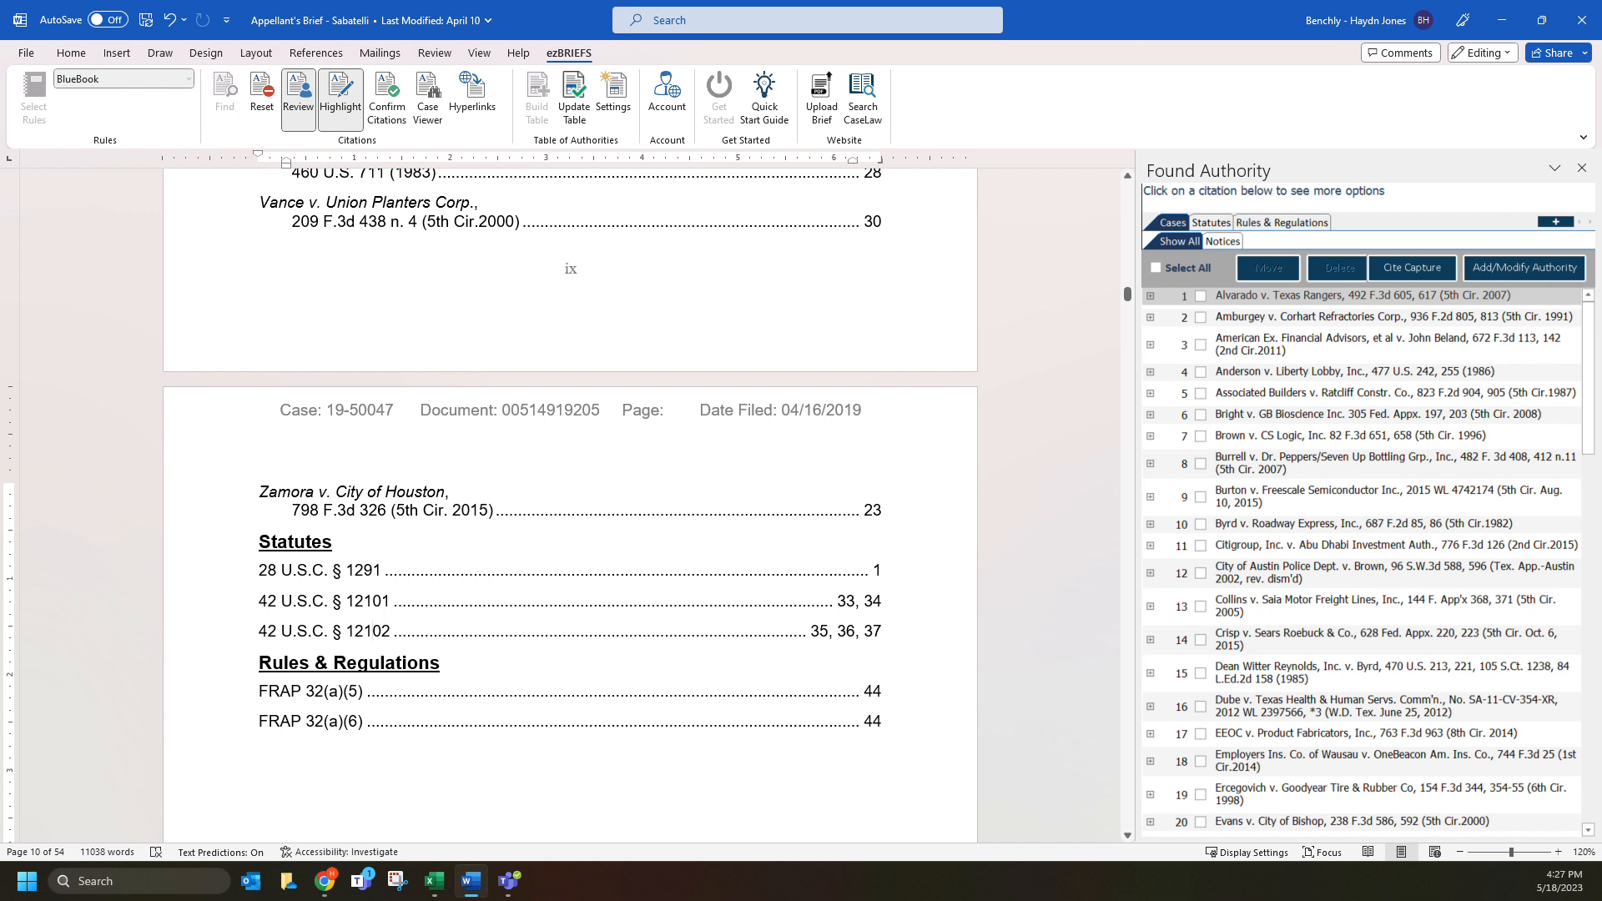
{"action": "scroll", "coordinate": [570, 500], "scroll_direction": "up", "scroll_amount": 12}
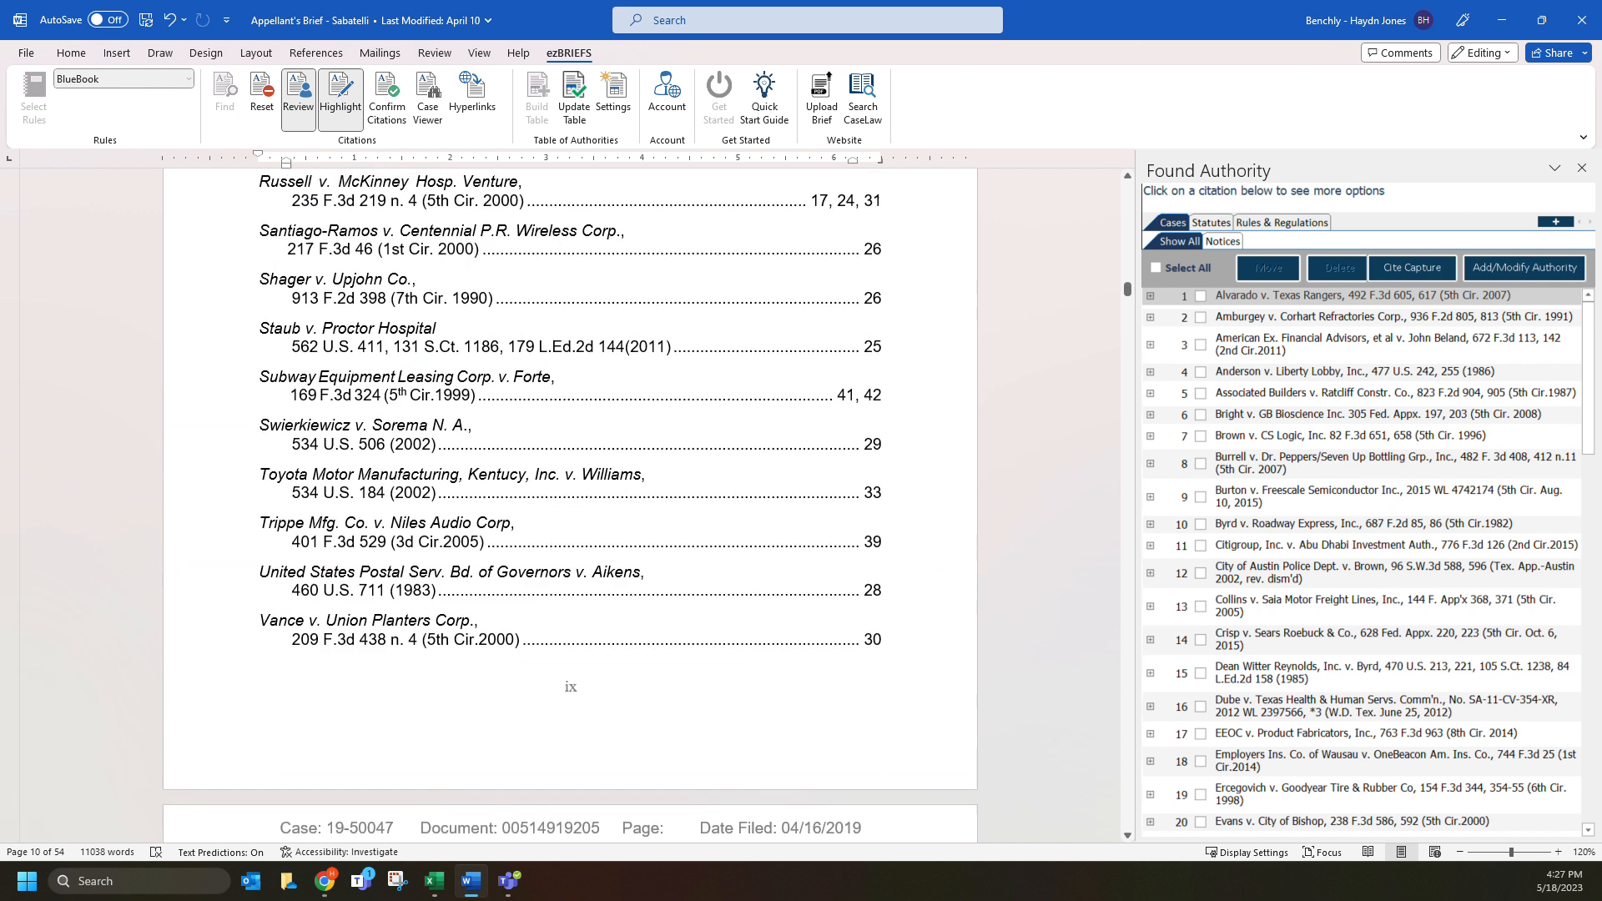
{"action": "scroll", "coordinate": [570, 500], "scroll_direction": "up", "scroll_amount": 15}
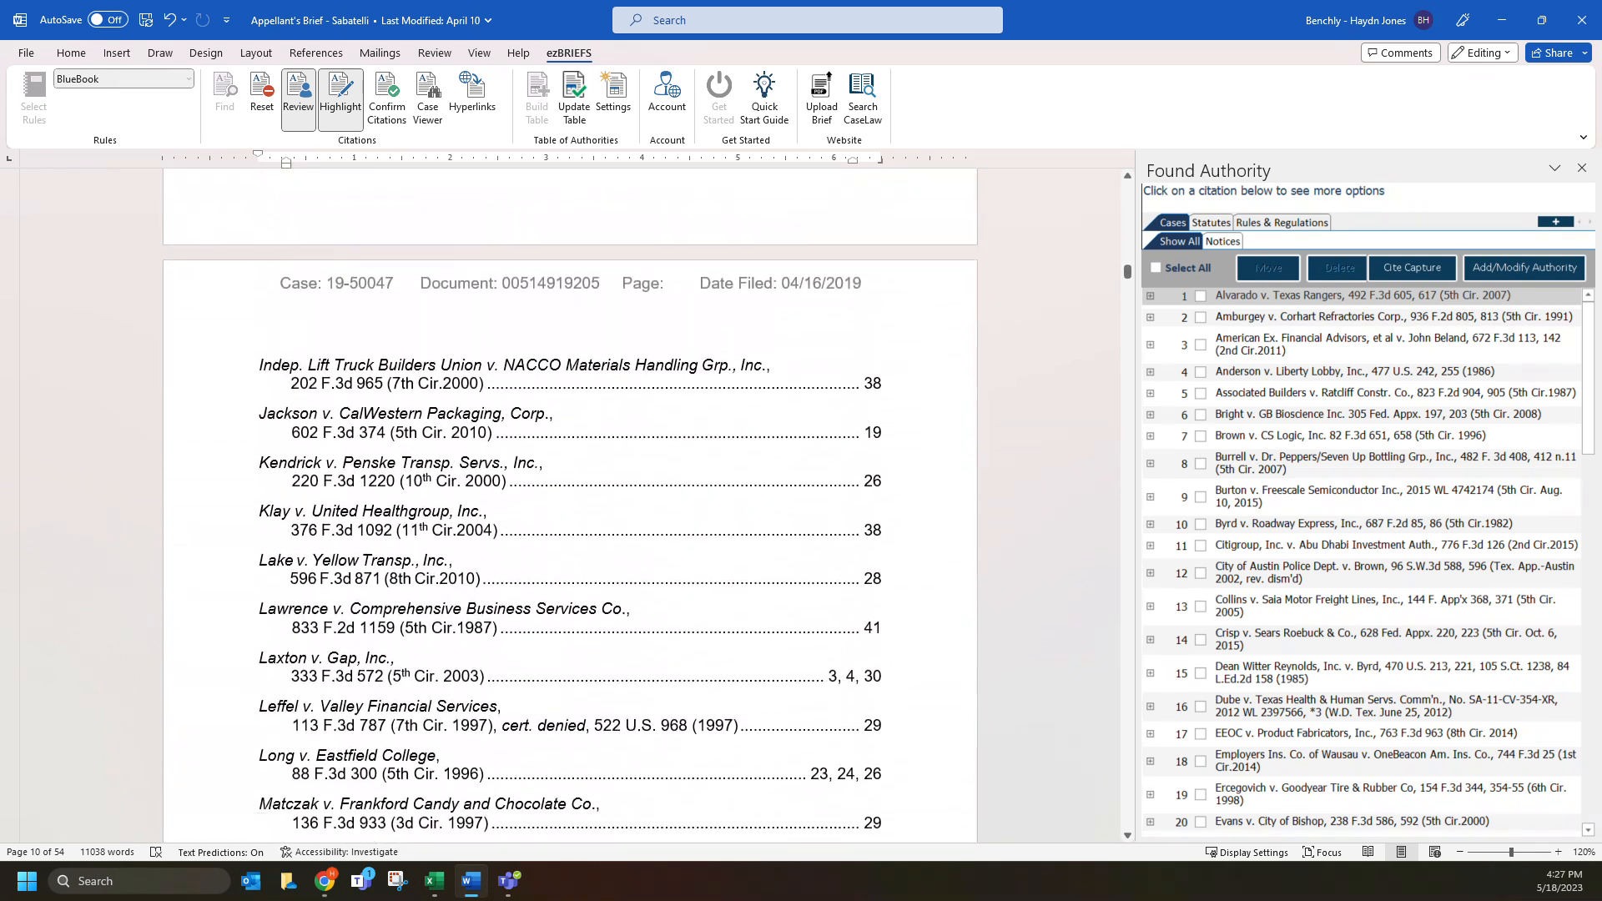
{"action": "scroll", "coordinate": [570, 500], "scroll_direction": "up", "scroll_amount": 8}
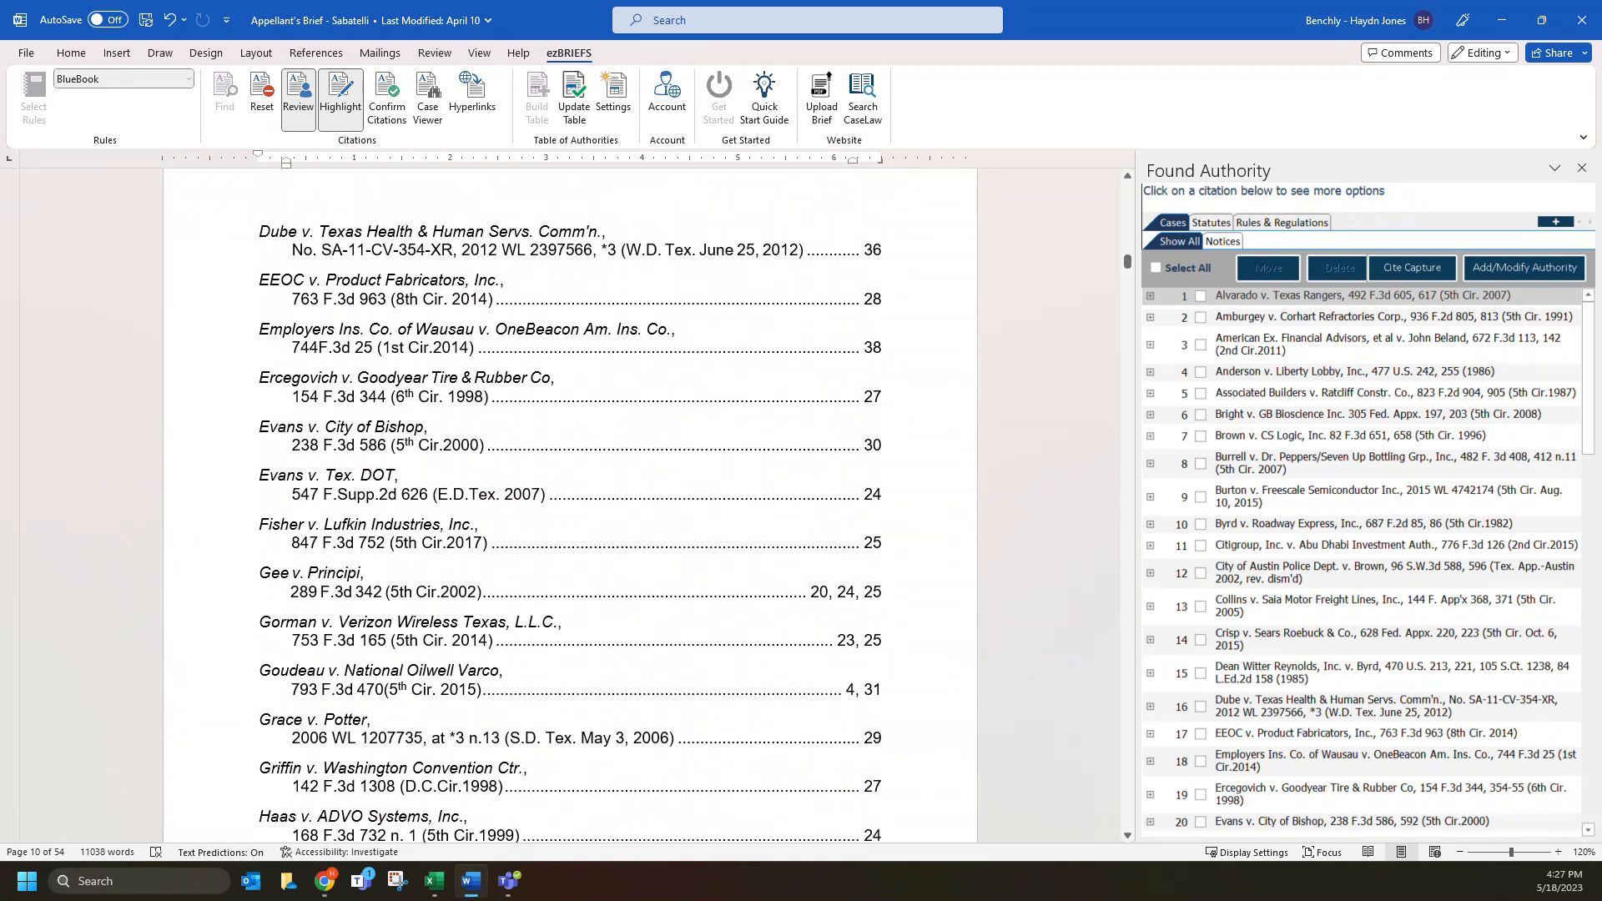
{"action": "scroll", "coordinate": [569, 500], "scroll_direction": "down", "scroll_amount": 3}
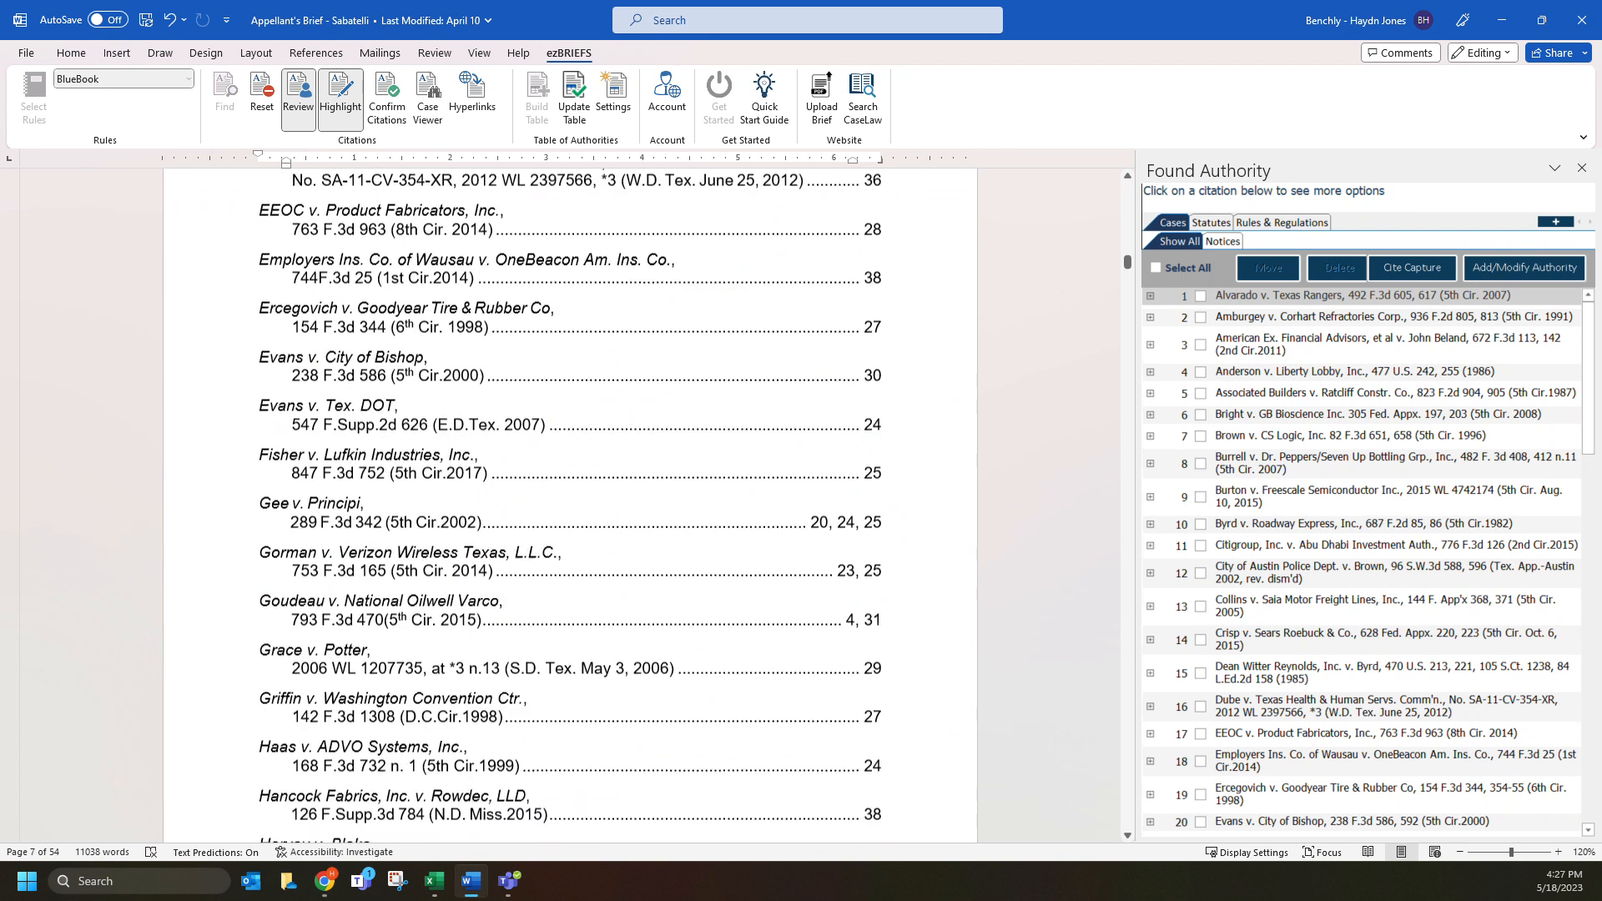
Delete the "In addition before Reeves" sentence and its Vance v. Union Planters Corp. citation from the brief's body, and update the table of authorities
{"action": "left_click", "coordinate": [1316, 577]}
{"action": "scroll", "coordinate": [442, 492], "scroll_direction": "down", "scroll_amount": 5}
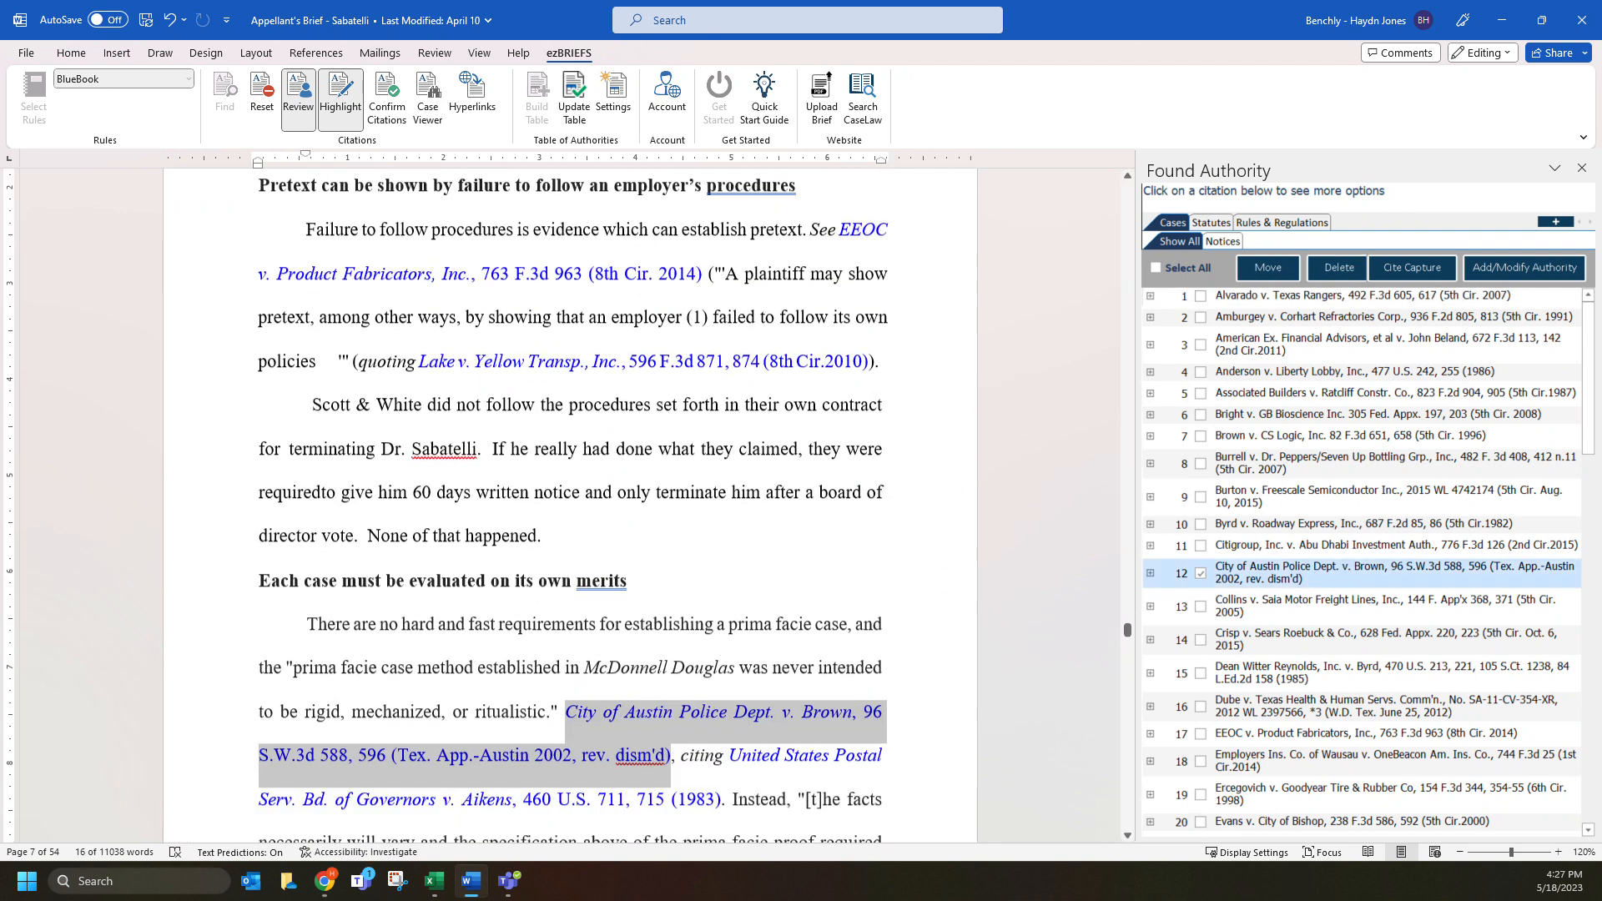
{"action": "scroll", "coordinate": [440, 493], "scroll_direction": "down", "scroll_amount": 12}
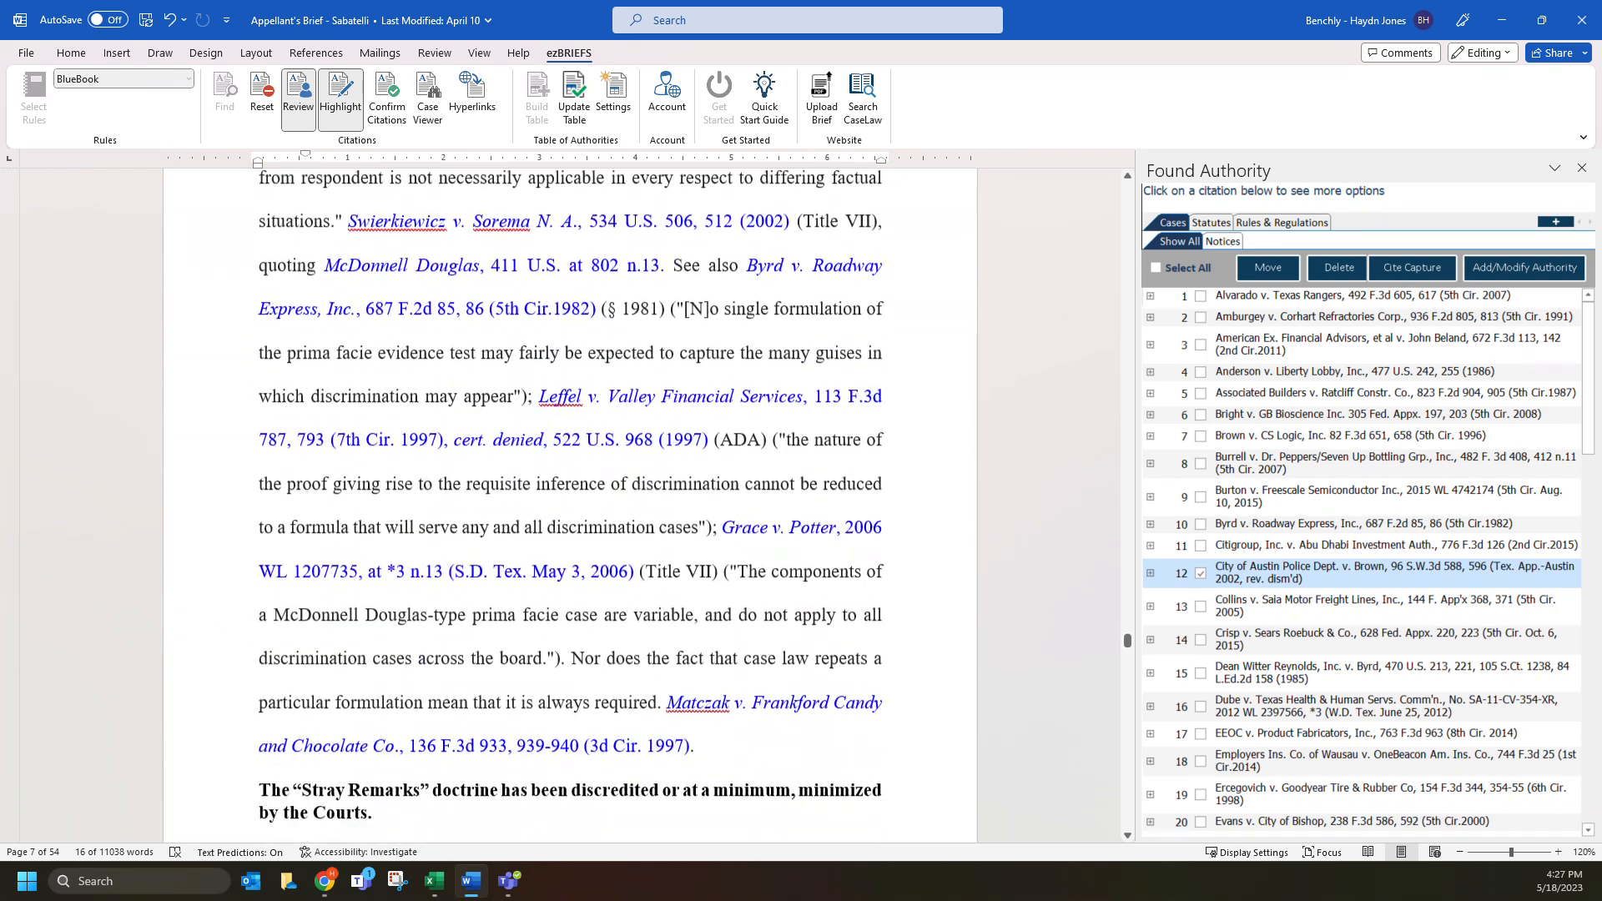
{"action": "scroll", "coordinate": [570, 501], "scroll_direction": "down", "scroll_amount": 13}
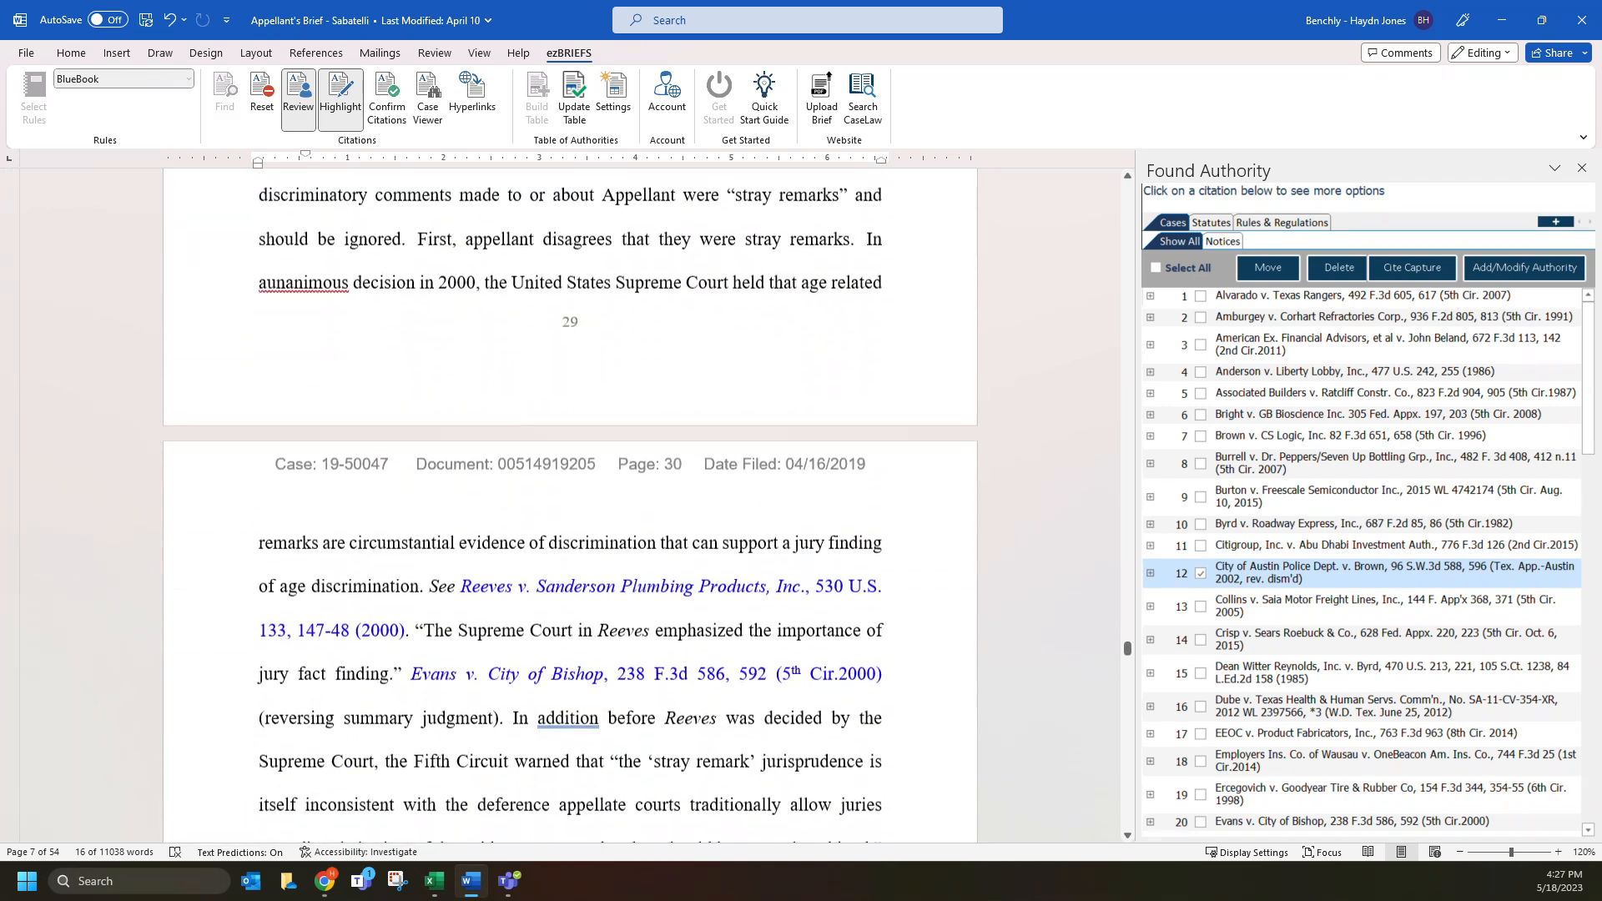
{"action": "scroll", "coordinate": [571, 500], "scroll_direction": "down", "scroll_amount": 1}
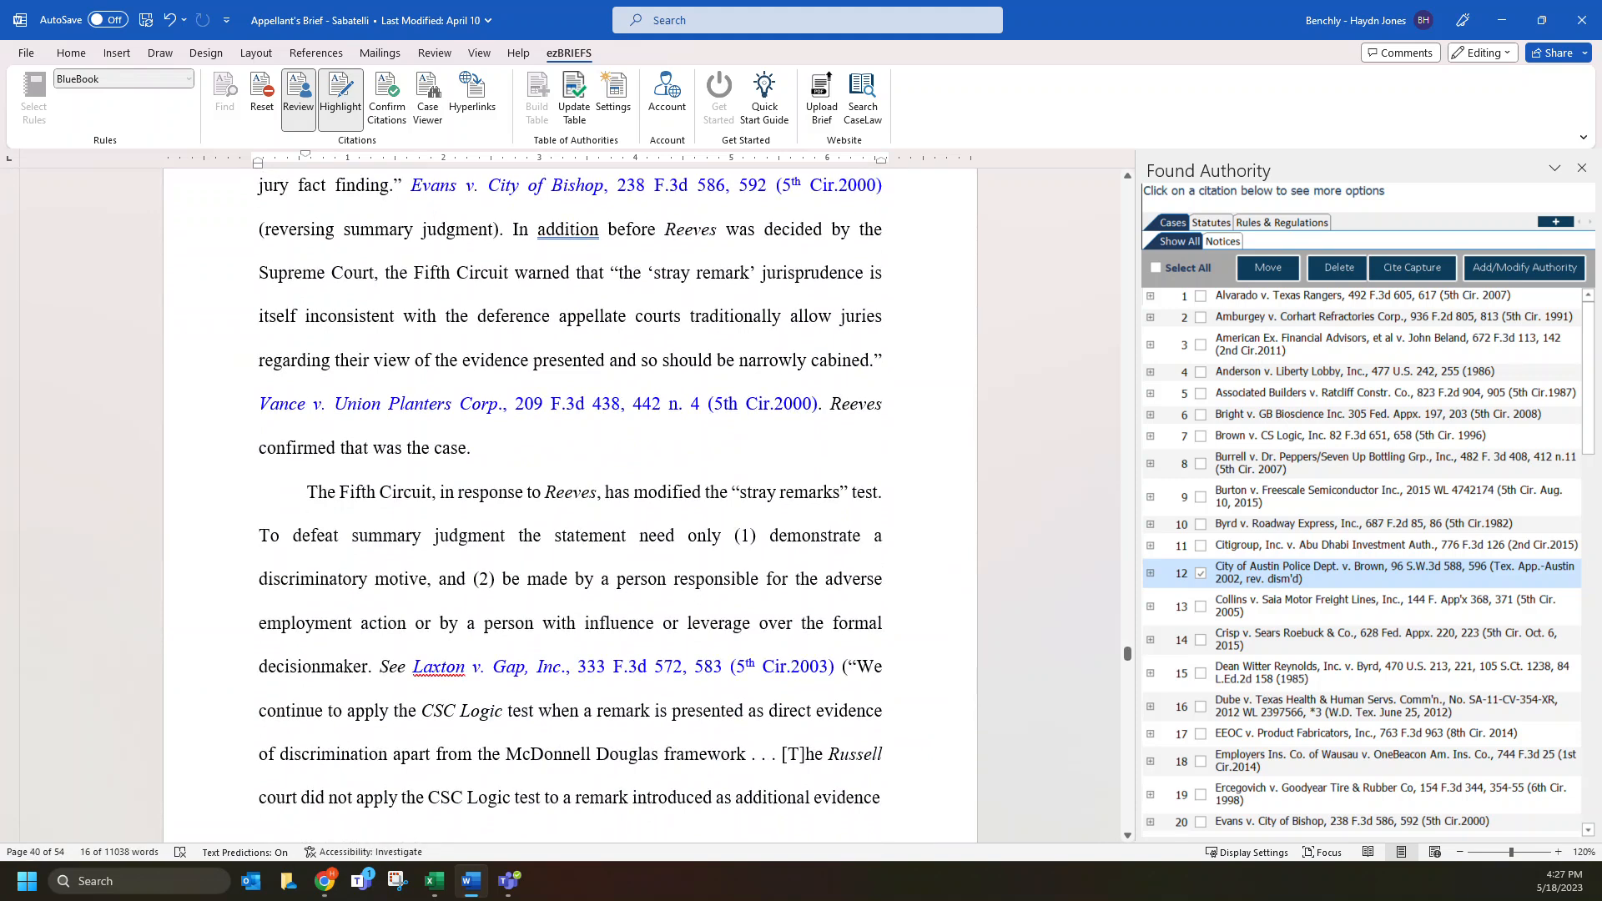
{"action": "scroll", "coordinate": [570, 501], "scroll_direction": "up", "scroll_amount": 1}
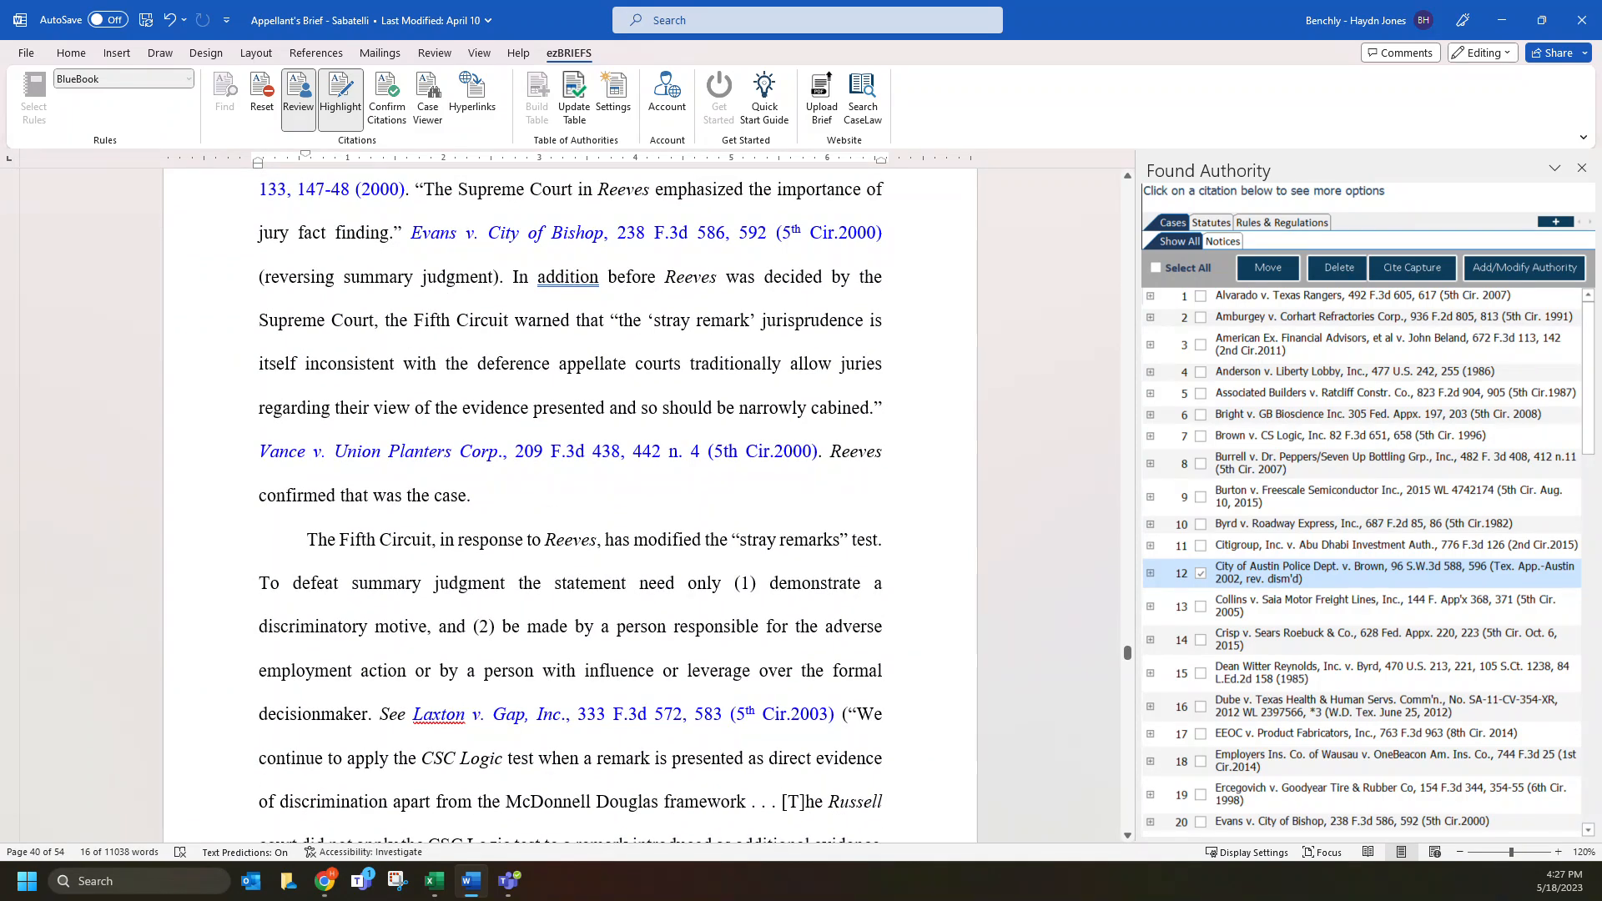
{"action": "left_click_drag", "start_coordinate": [831, 454], "coordinate": [513, 280]}
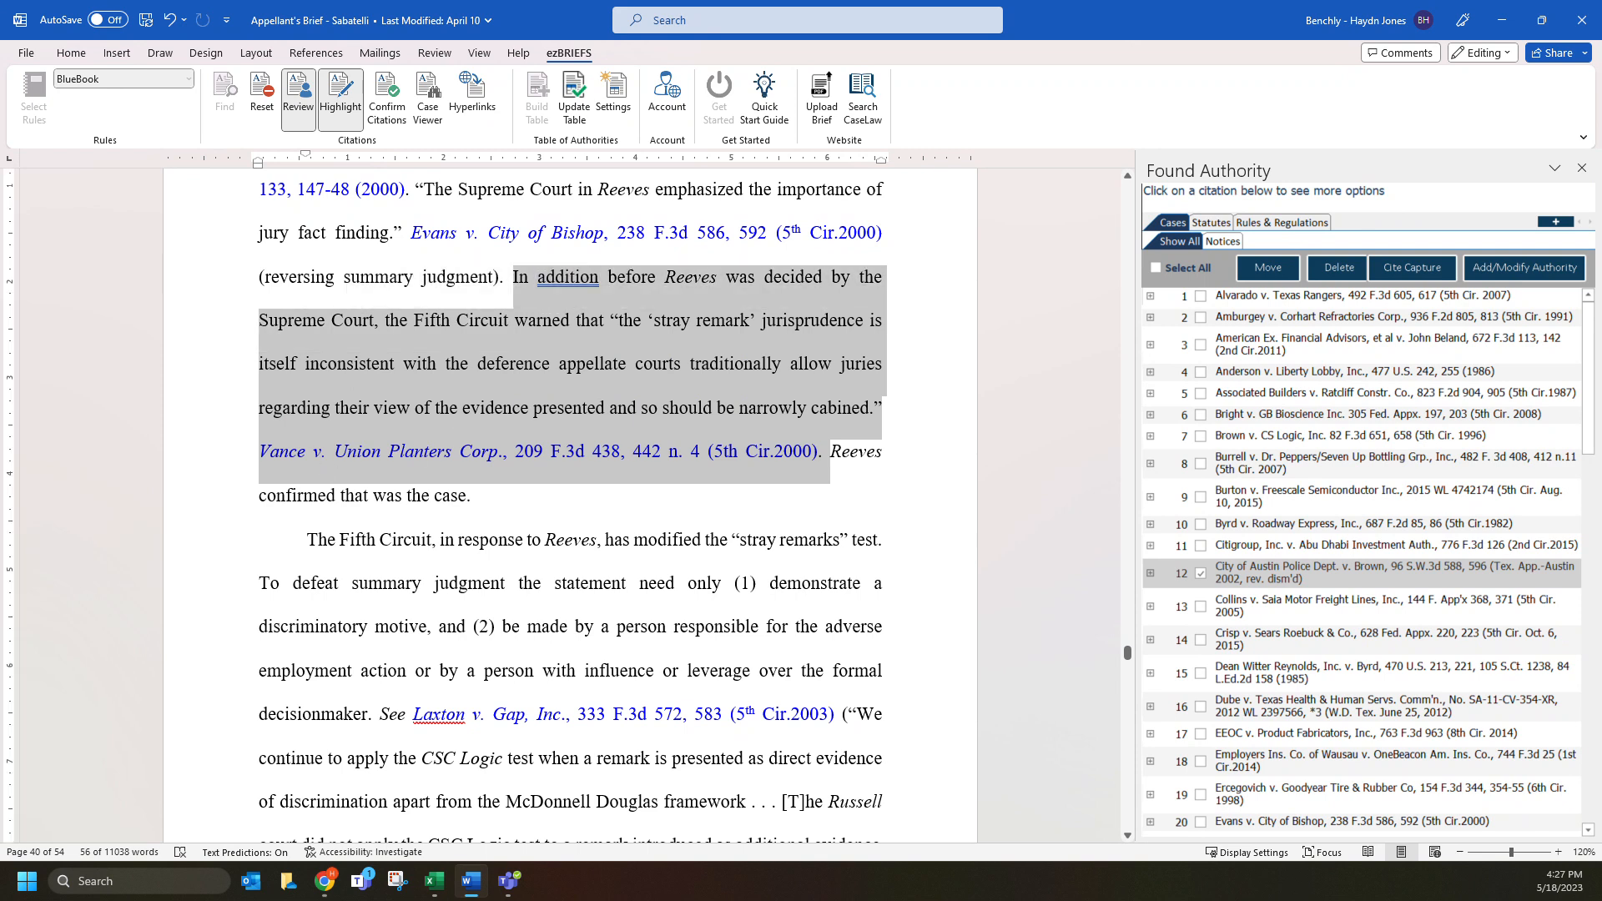
{"action": "key", "text": "Delete"}
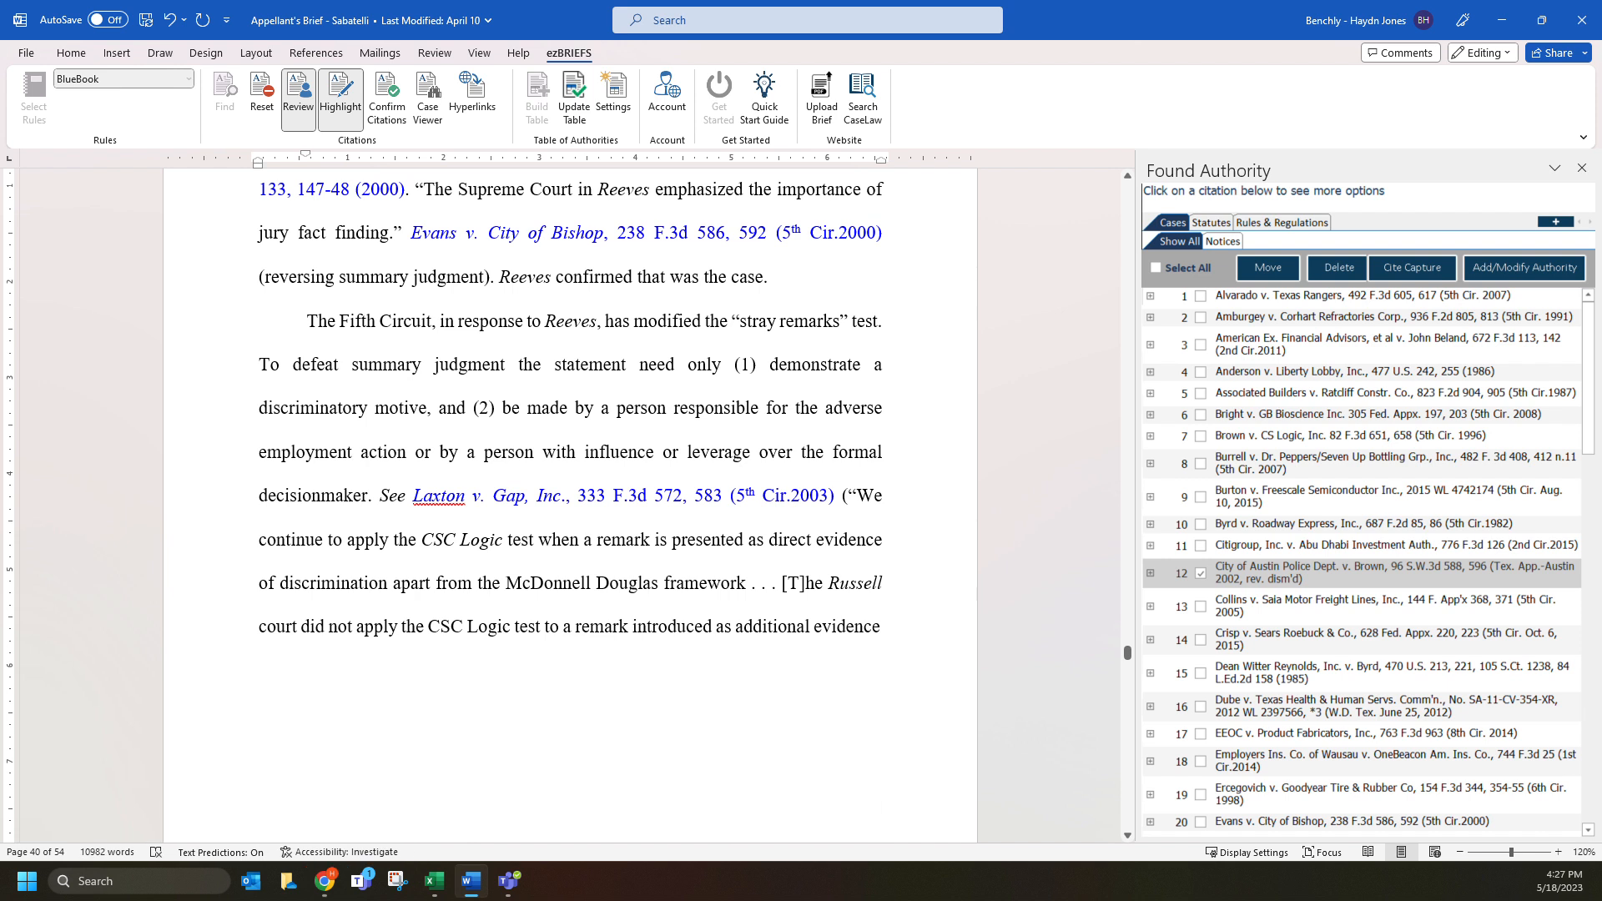
{"action": "left_click", "coordinate": [574, 100]}
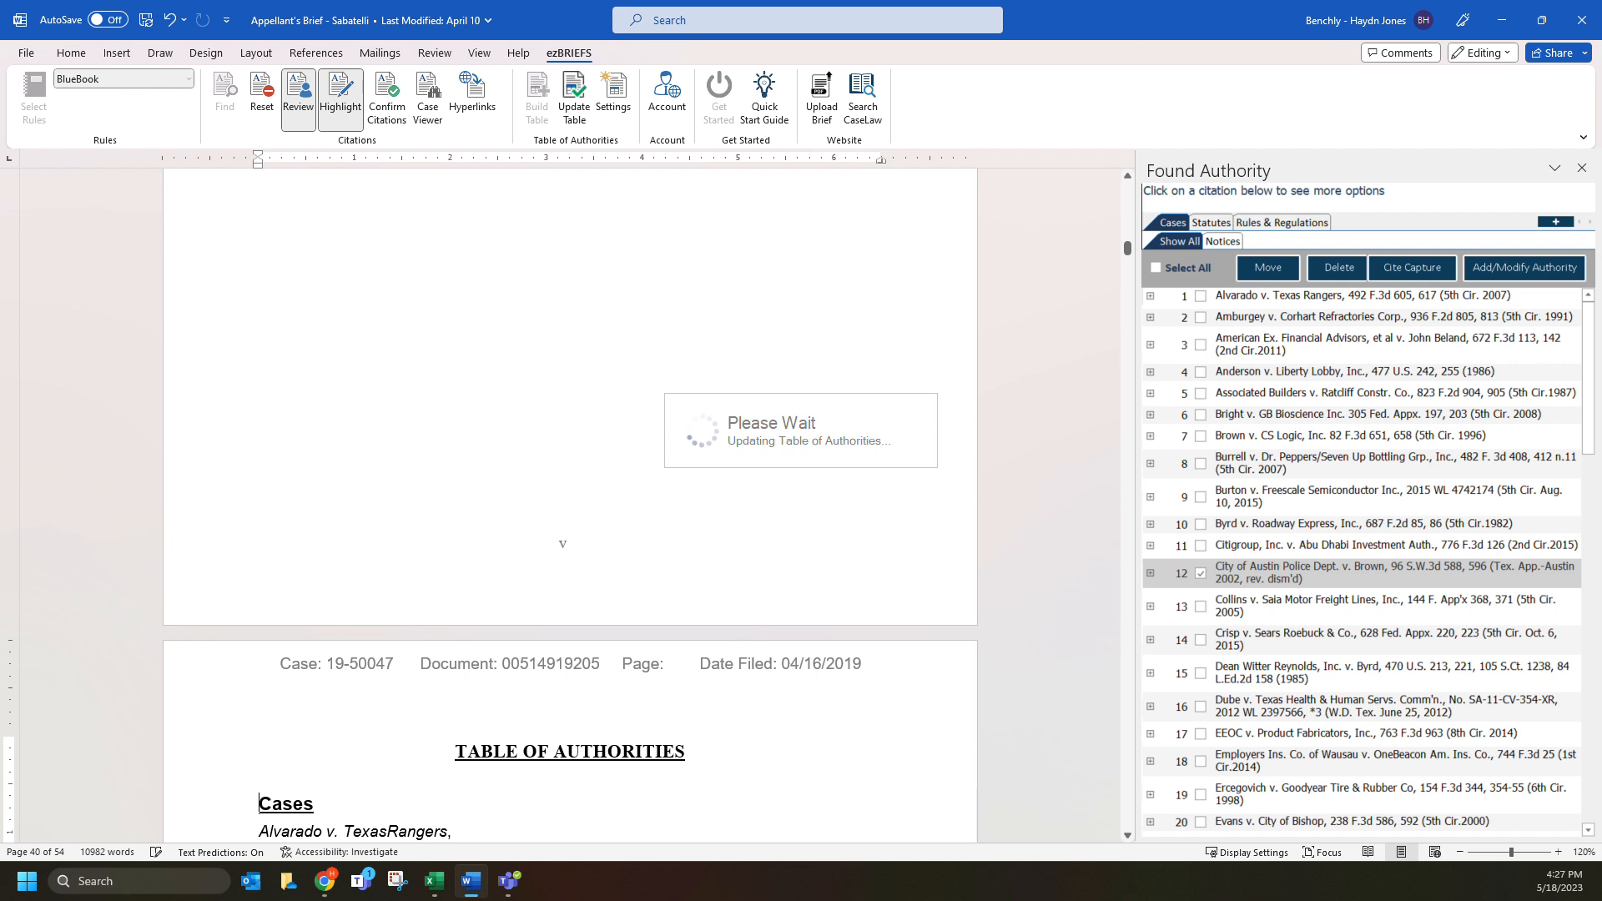
Examine the updated table of authorities from Cases through Rules & Regulations, checking the entries after United States Postal Serv. v. Aikens
{"action": "scroll", "coordinate": [733, 458], "scroll_direction": "down", "scroll_amount": 10}
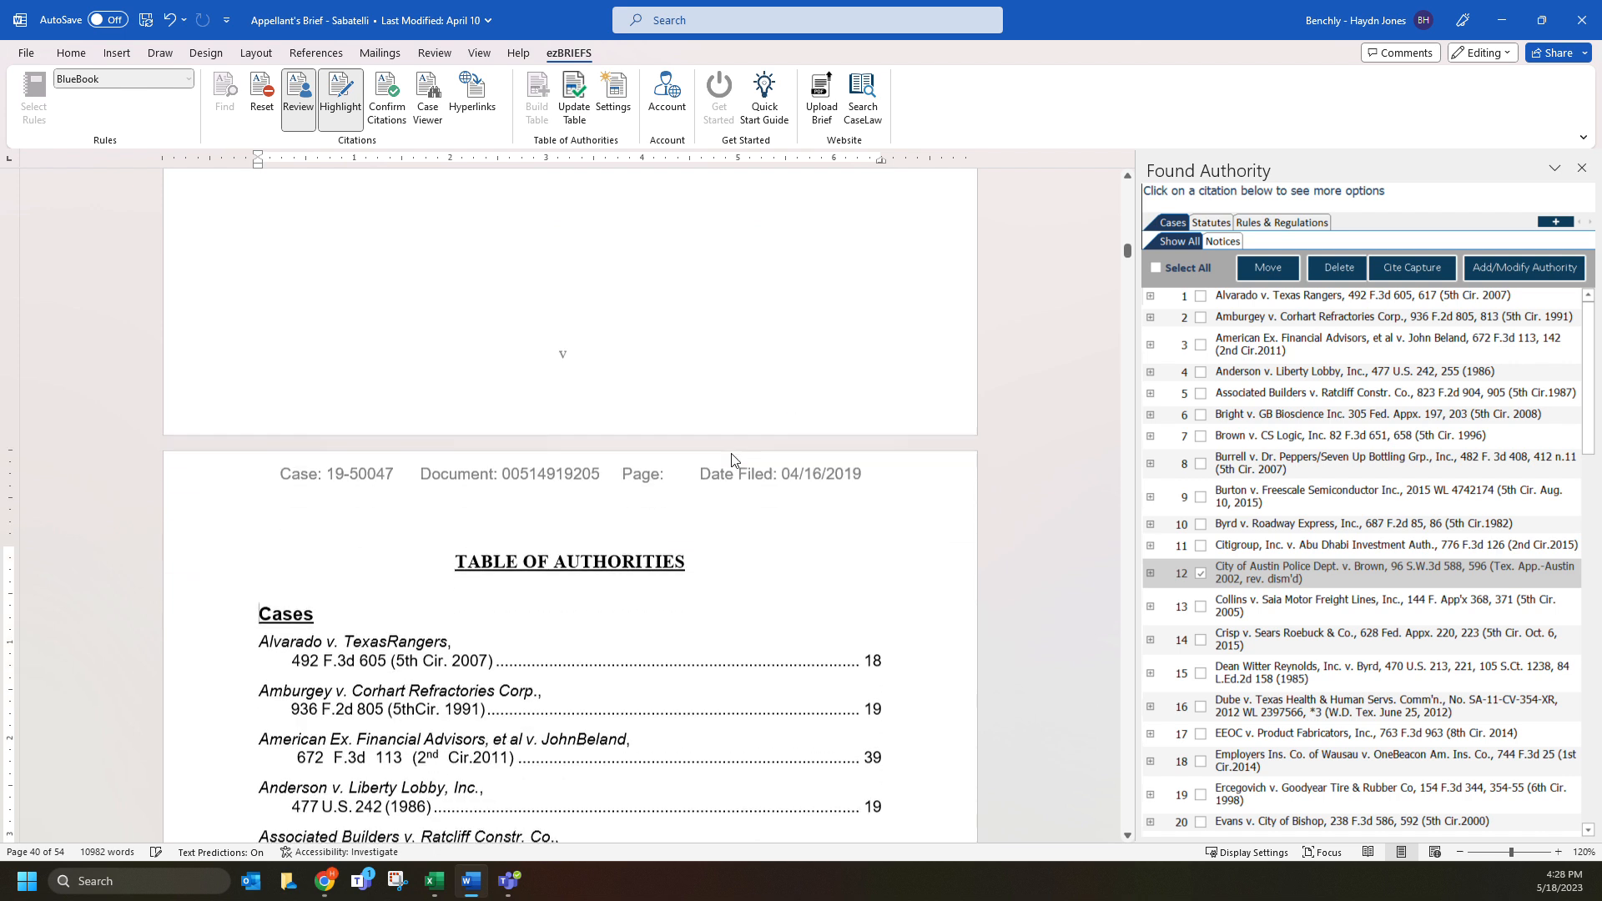
{"action": "scroll", "coordinate": [584, 501], "scroll_direction": "down", "scroll_amount": 12}
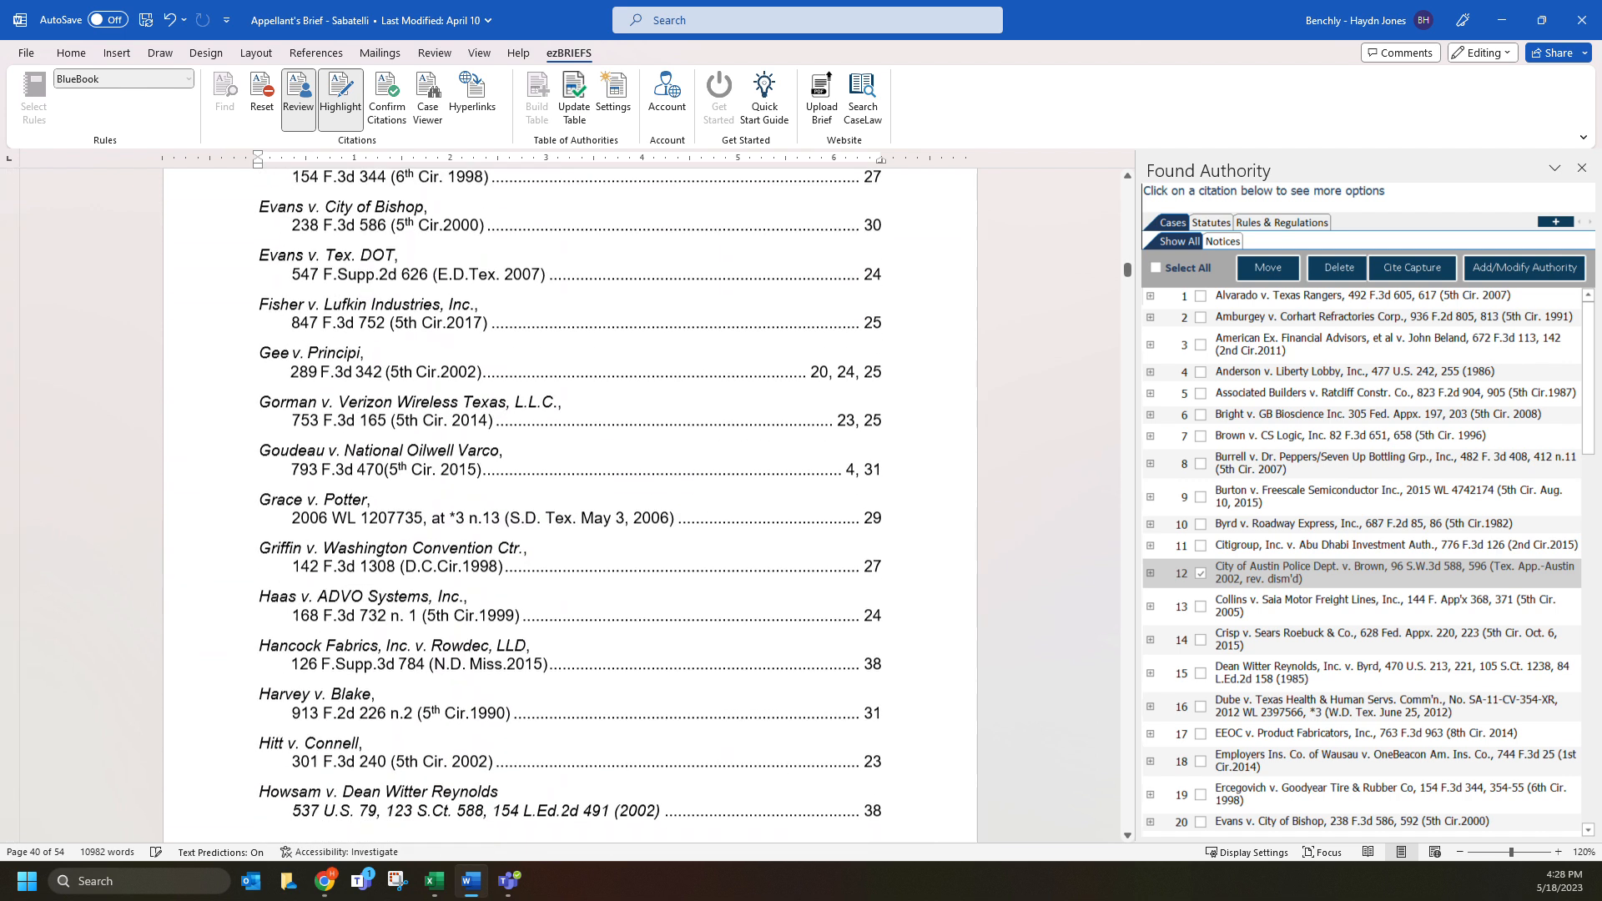
{"action": "scroll", "coordinate": [570, 501], "scroll_direction": "down", "scroll_amount": 12}
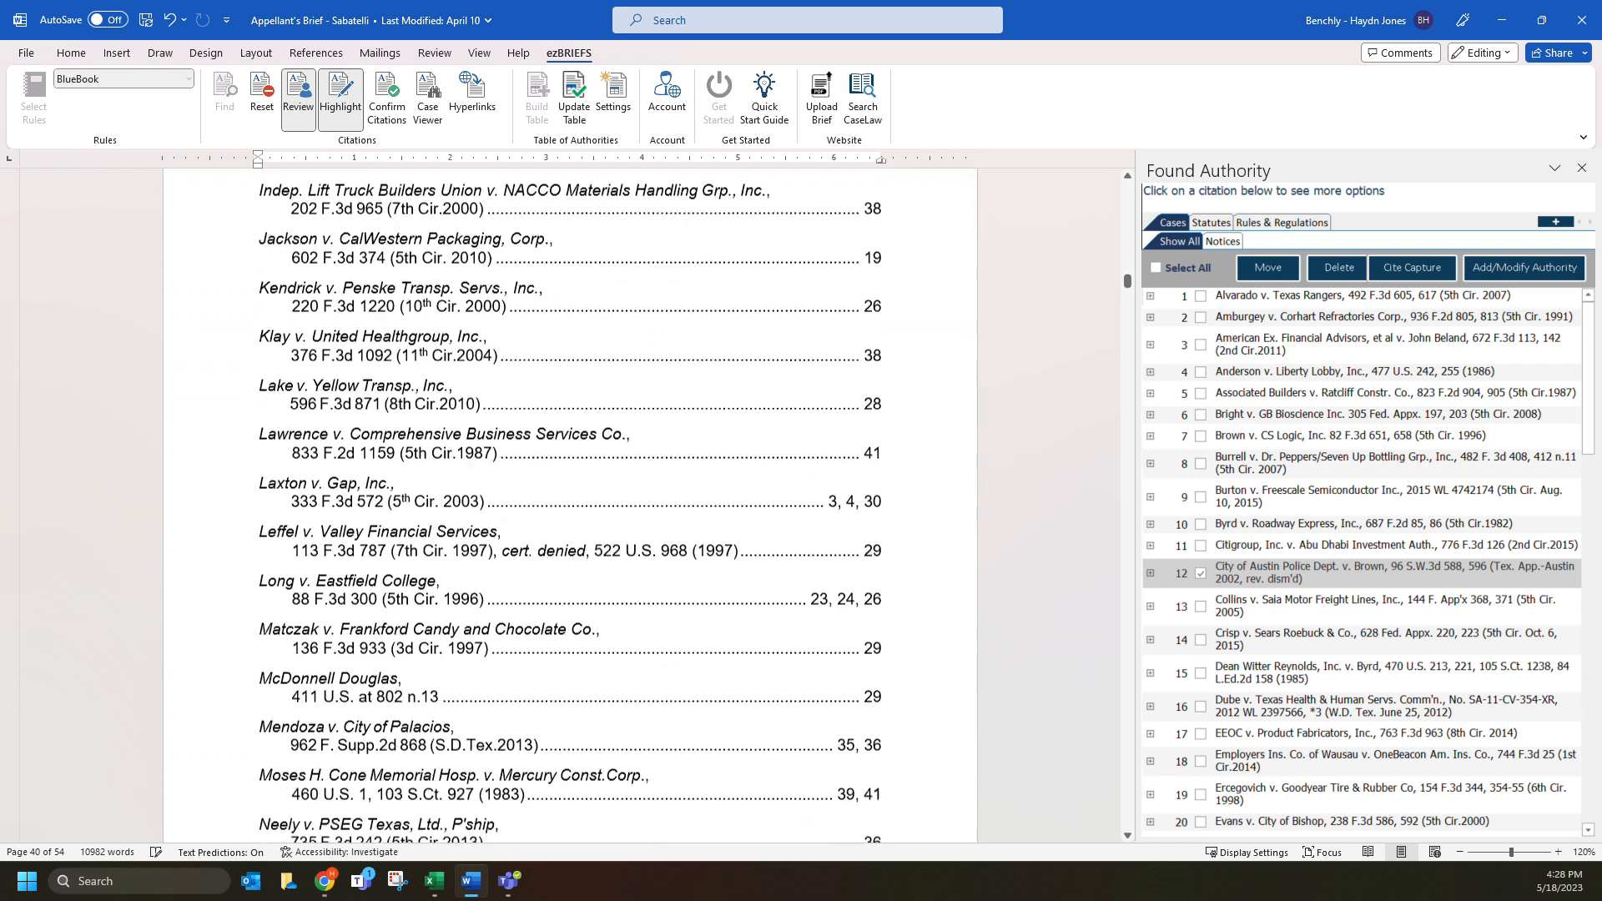
{"action": "scroll", "coordinate": [570, 501], "scroll_direction": "down", "scroll_amount": 12}
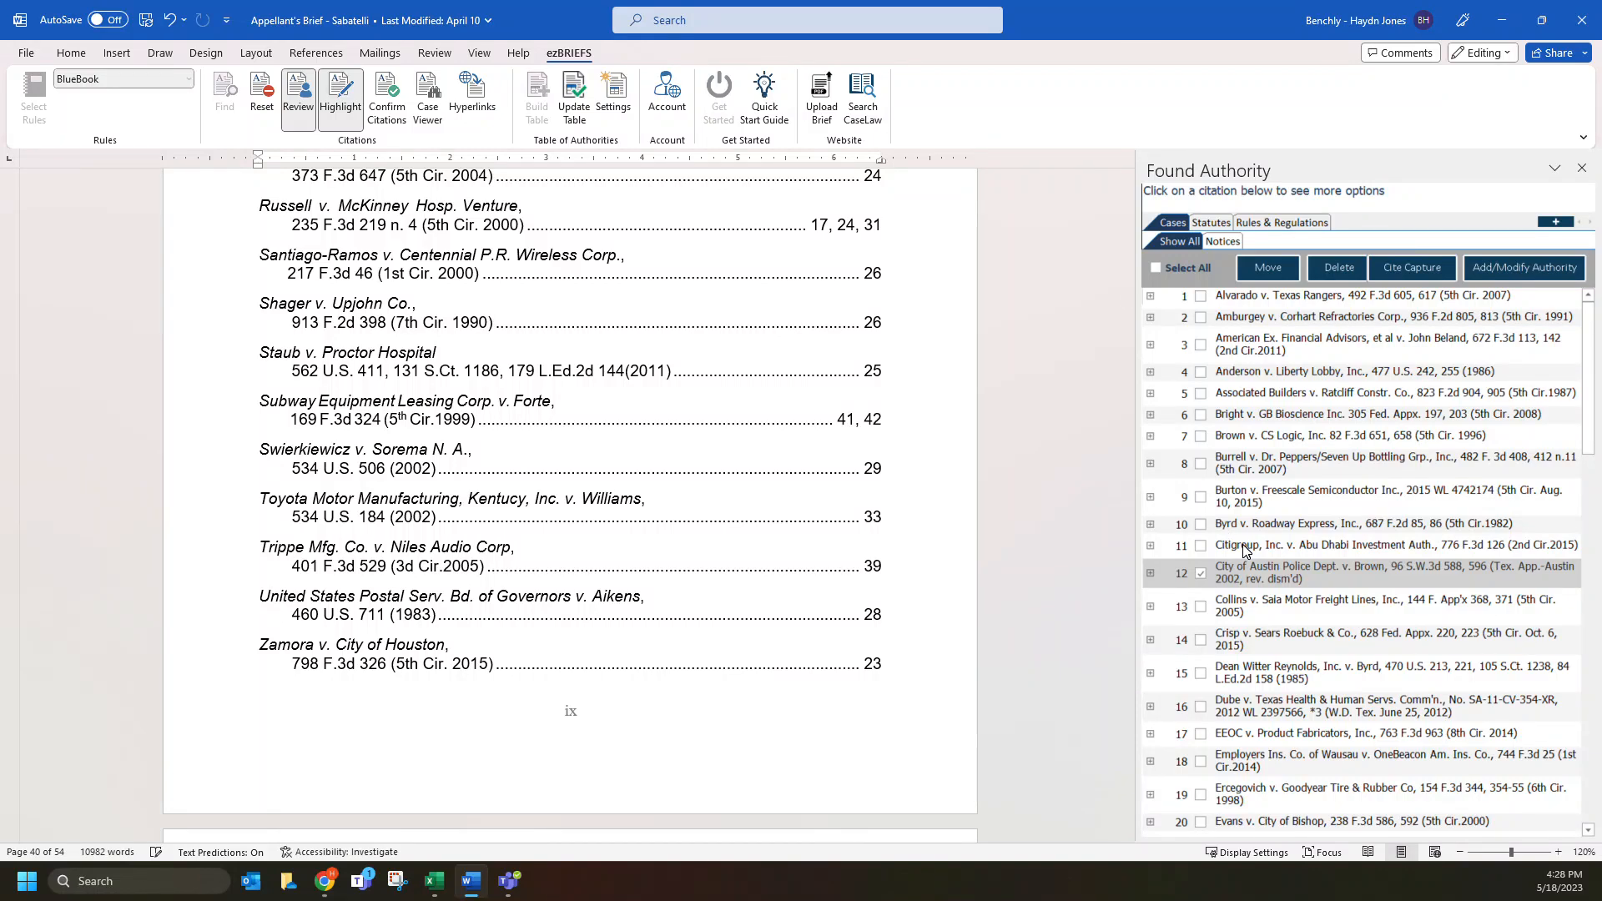
{"action": "scroll", "coordinate": [518, 448], "scroll_direction": "down", "scroll_amount": 4}
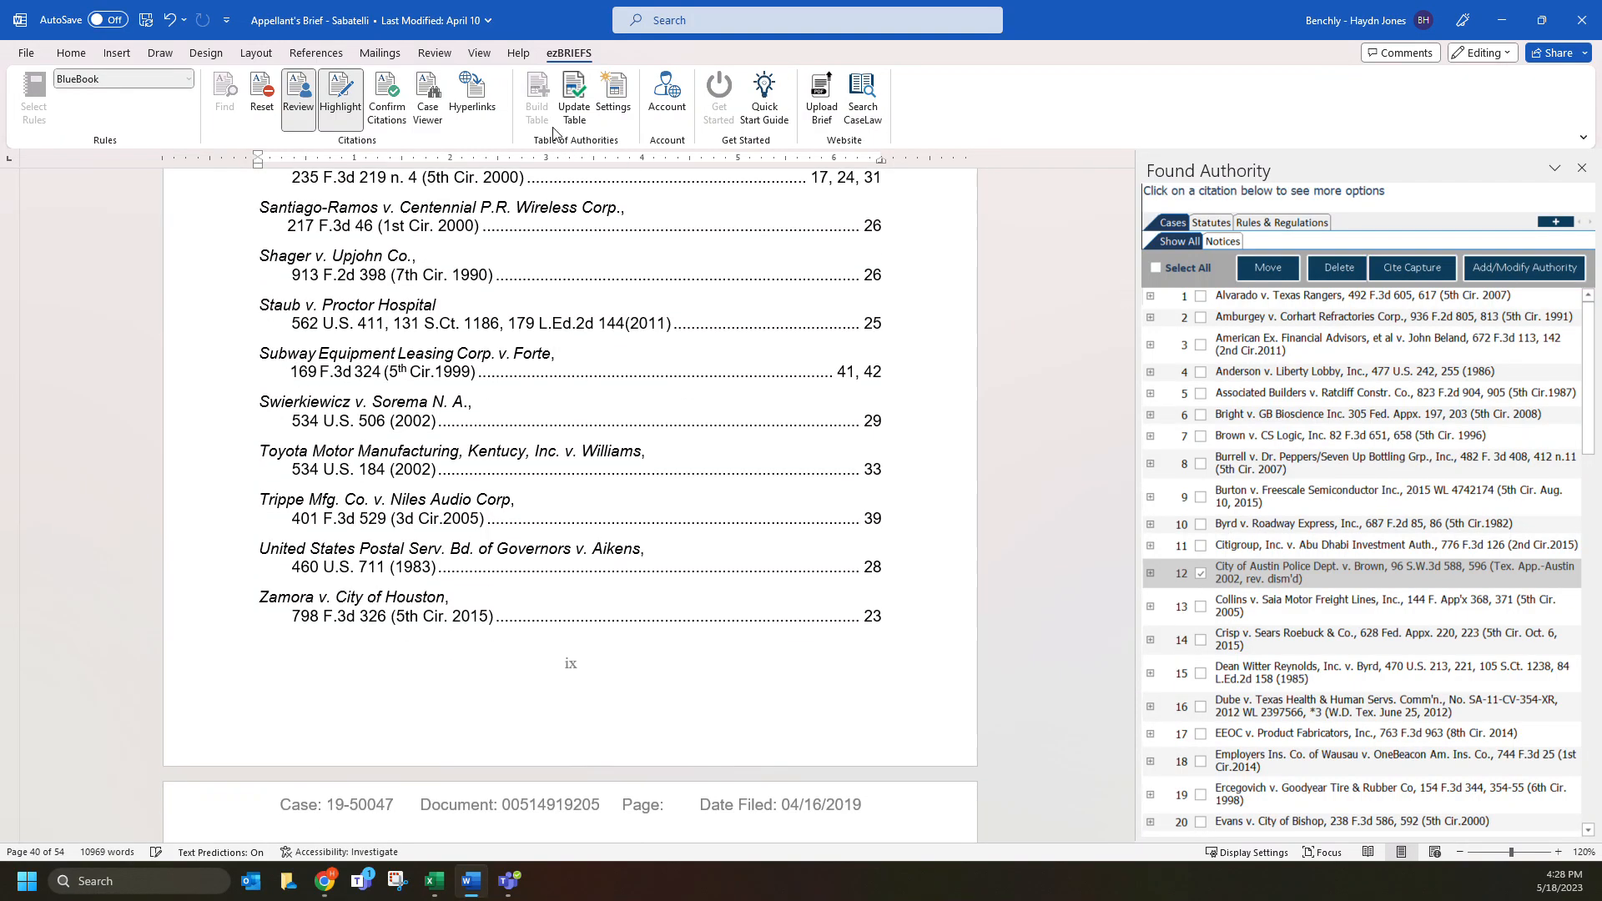
{"action": "scroll", "coordinate": [517, 448], "scroll_direction": "down", "scroll_amount": 2}
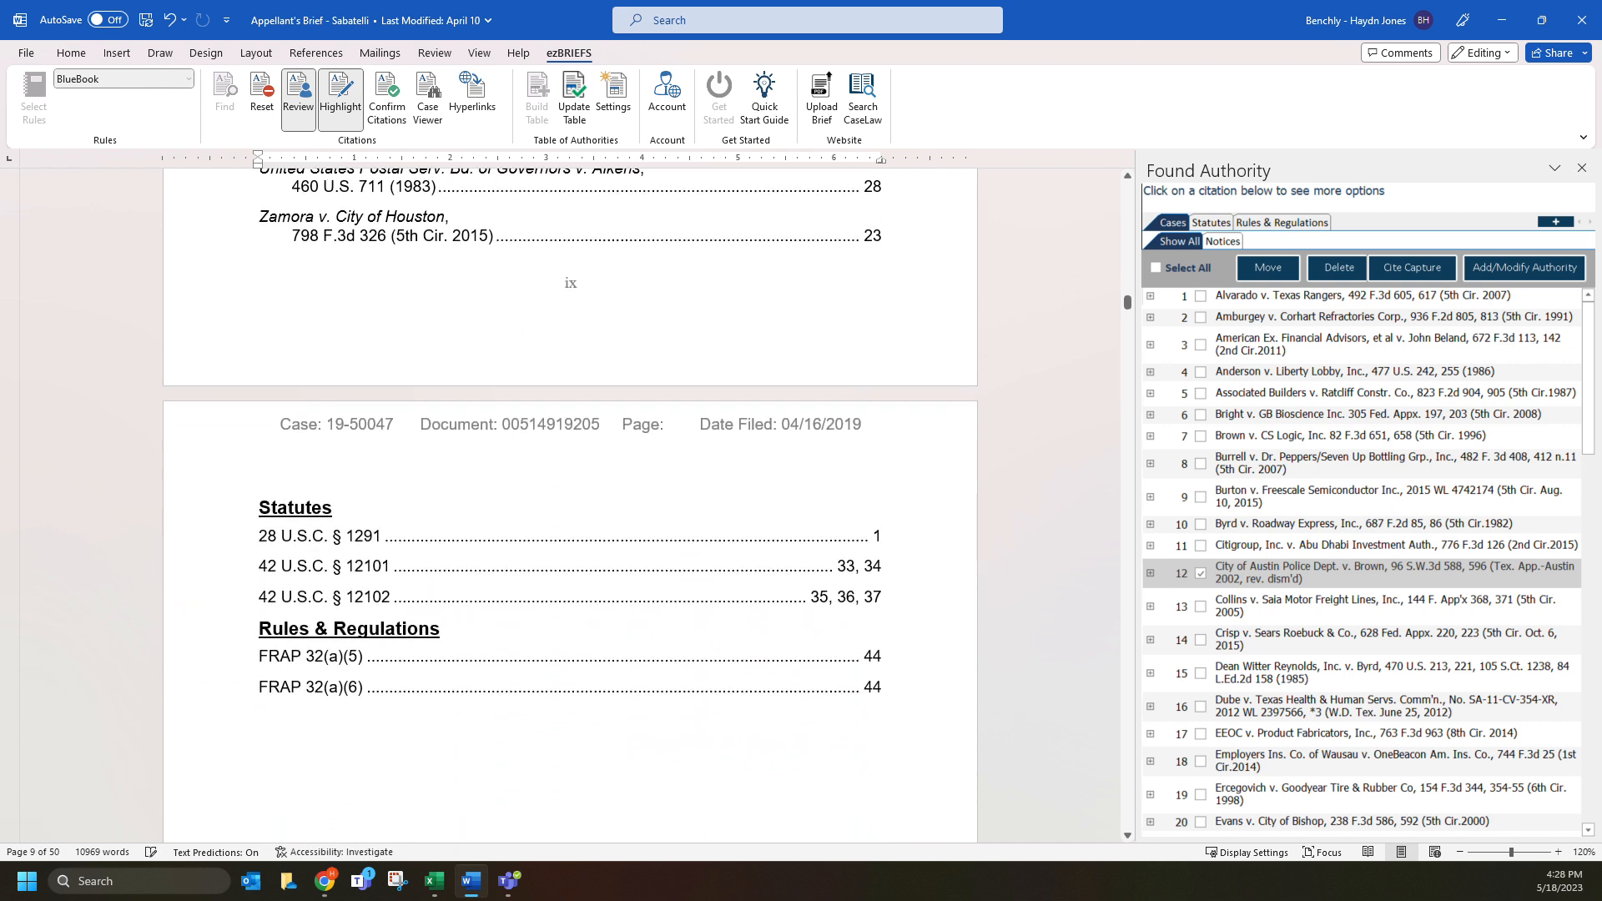
{"action": "scroll", "coordinate": [582, 501], "scroll_direction": "up", "scroll_amount": 15}
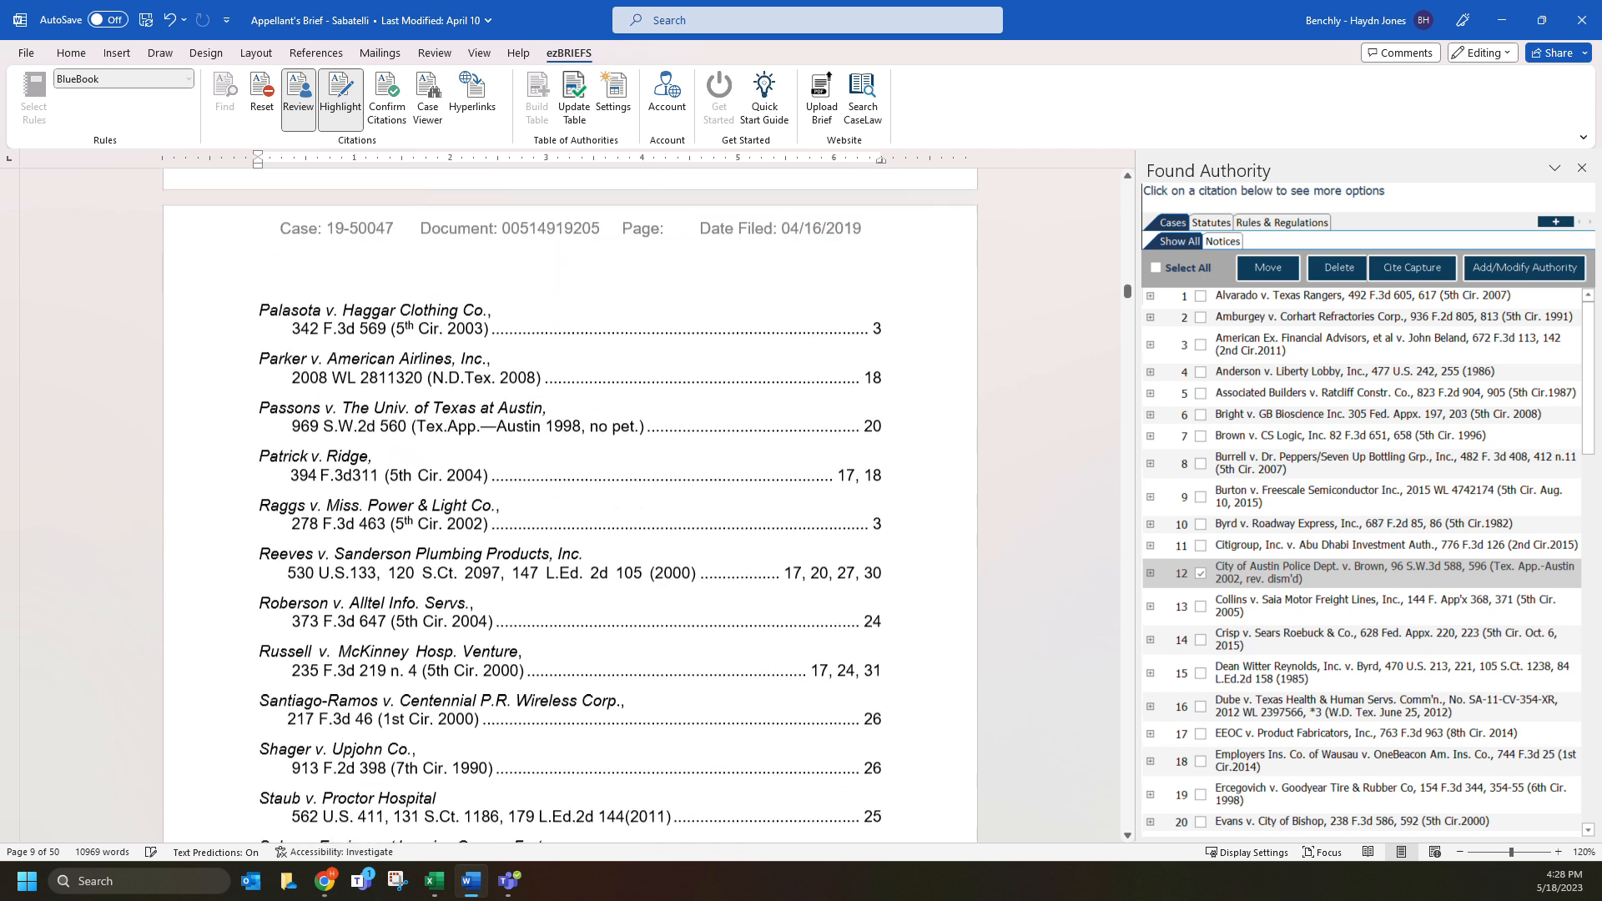
{"action": "scroll", "coordinate": [582, 501], "scroll_direction": "up", "scroll_amount": 12}
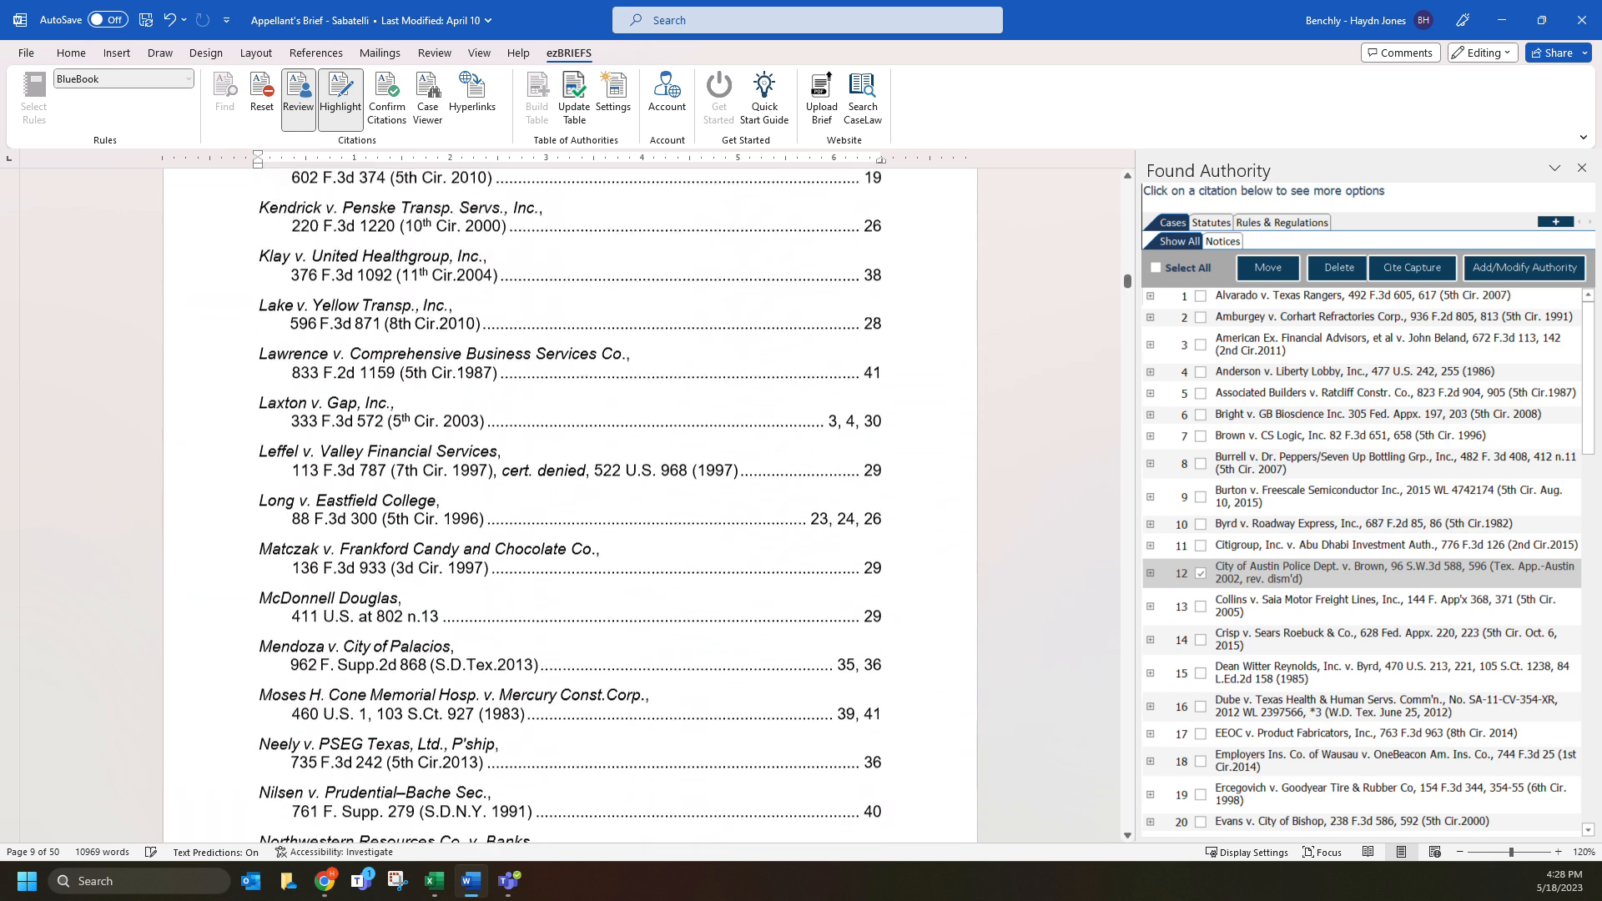
{"action": "scroll", "coordinate": [571, 501], "scroll_direction": "up", "scroll_amount": 10}
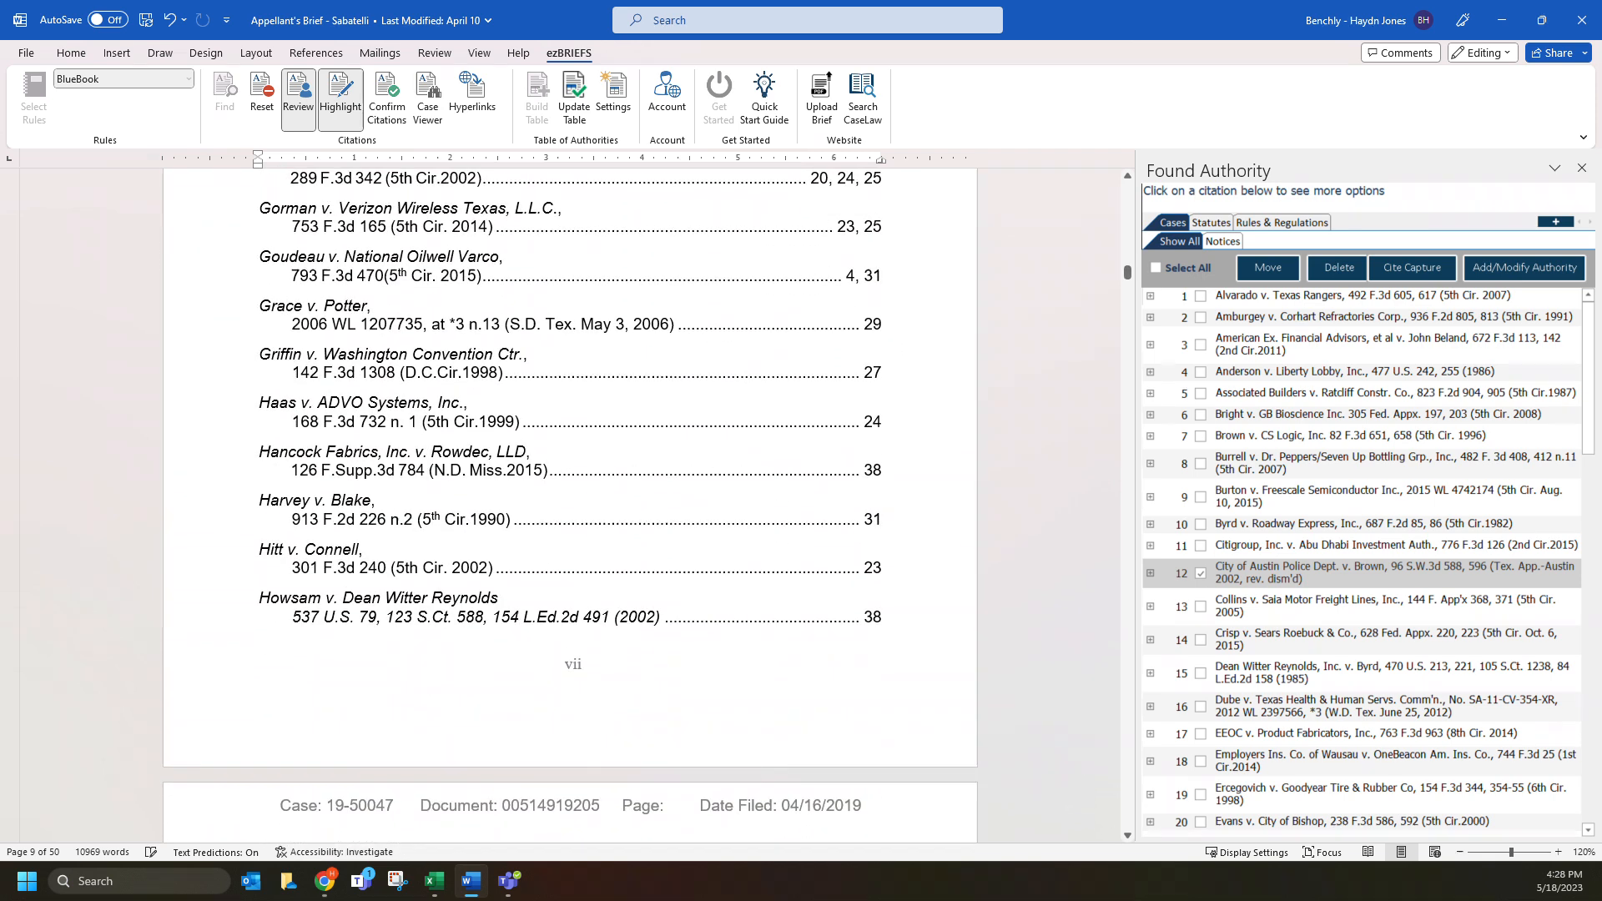
{"action": "scroll", "coordinate": [571, 501], "scroll_direction": "up", "scroll_amount": 11}
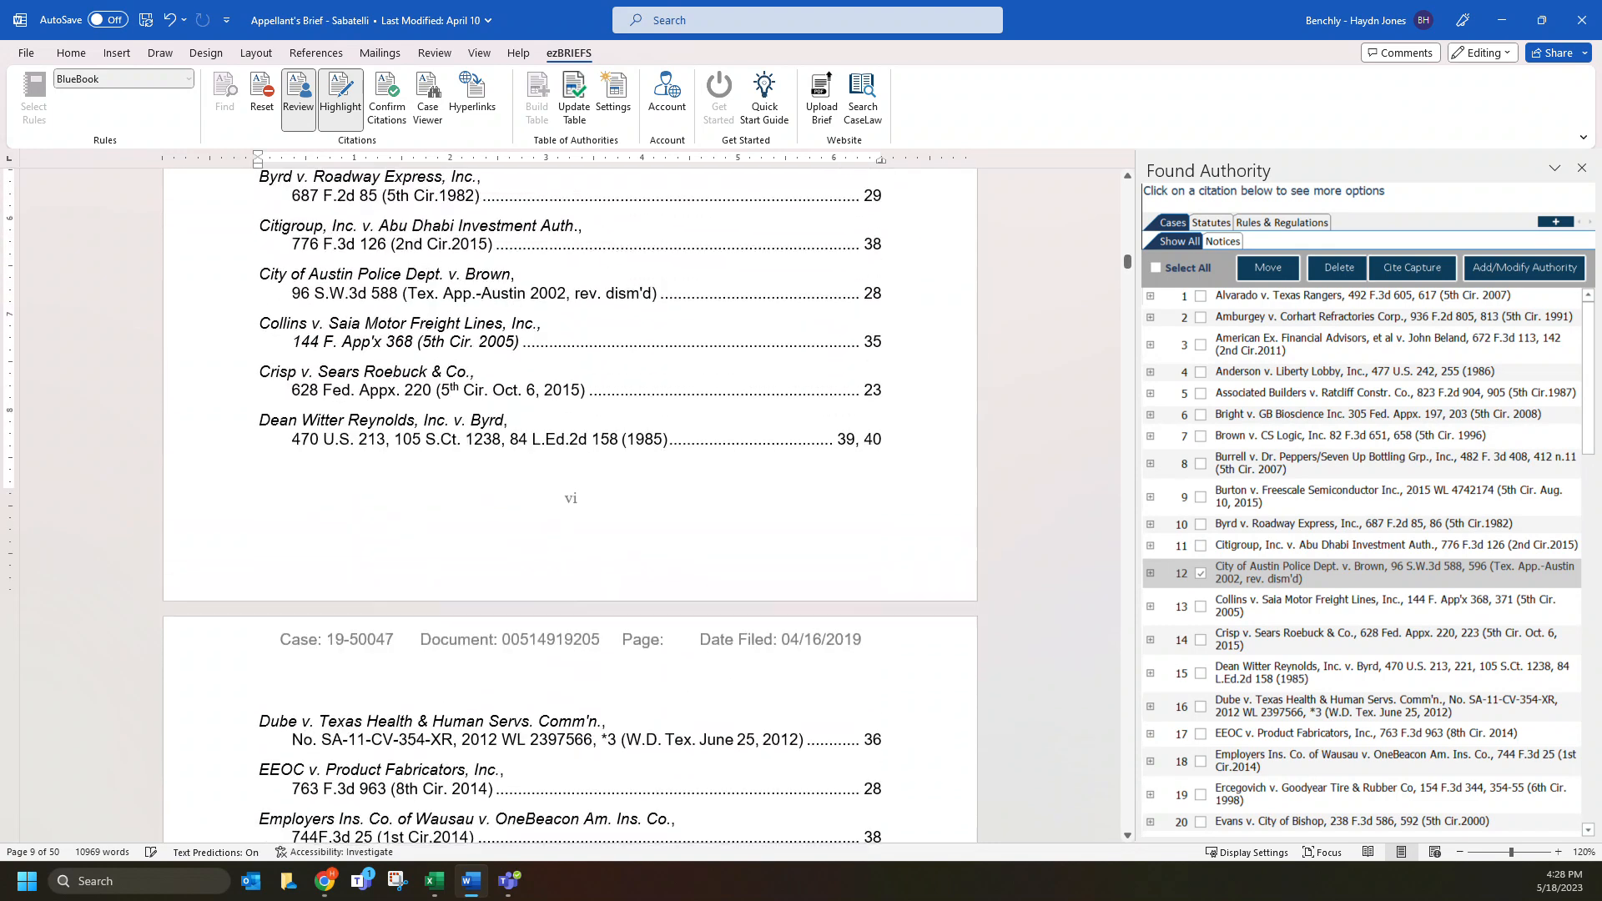
{"action": "scroll", "coordinate": [534, 469], "scroll_direction": "up", "scroll_amount": 10}
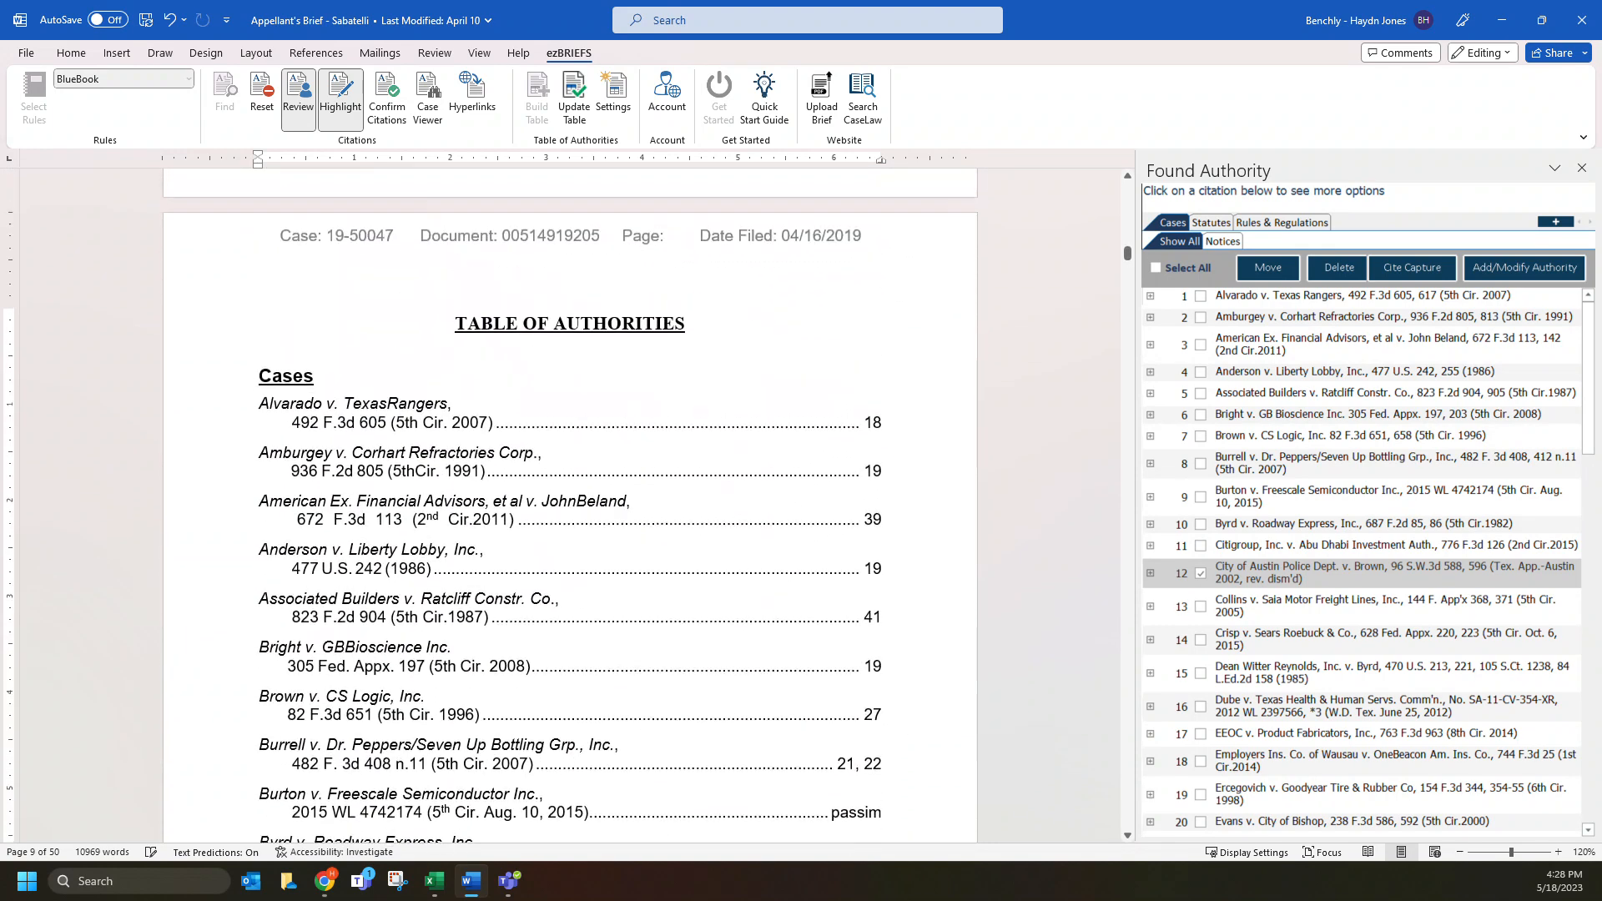